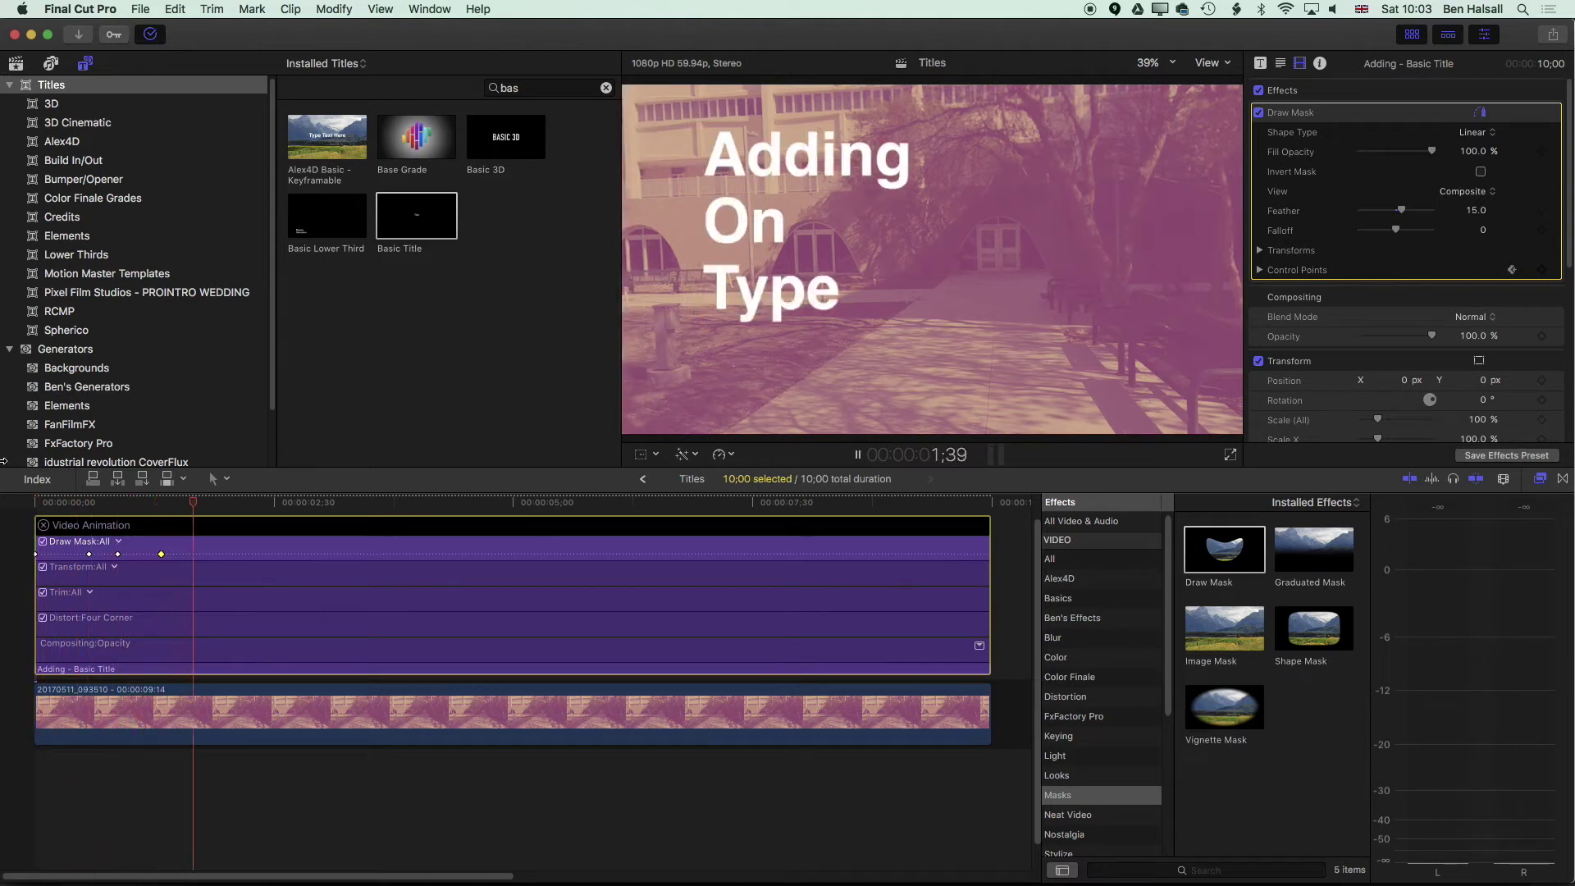
Replay the finished 'Adding On Type' title animation from the start several times
key(Home)
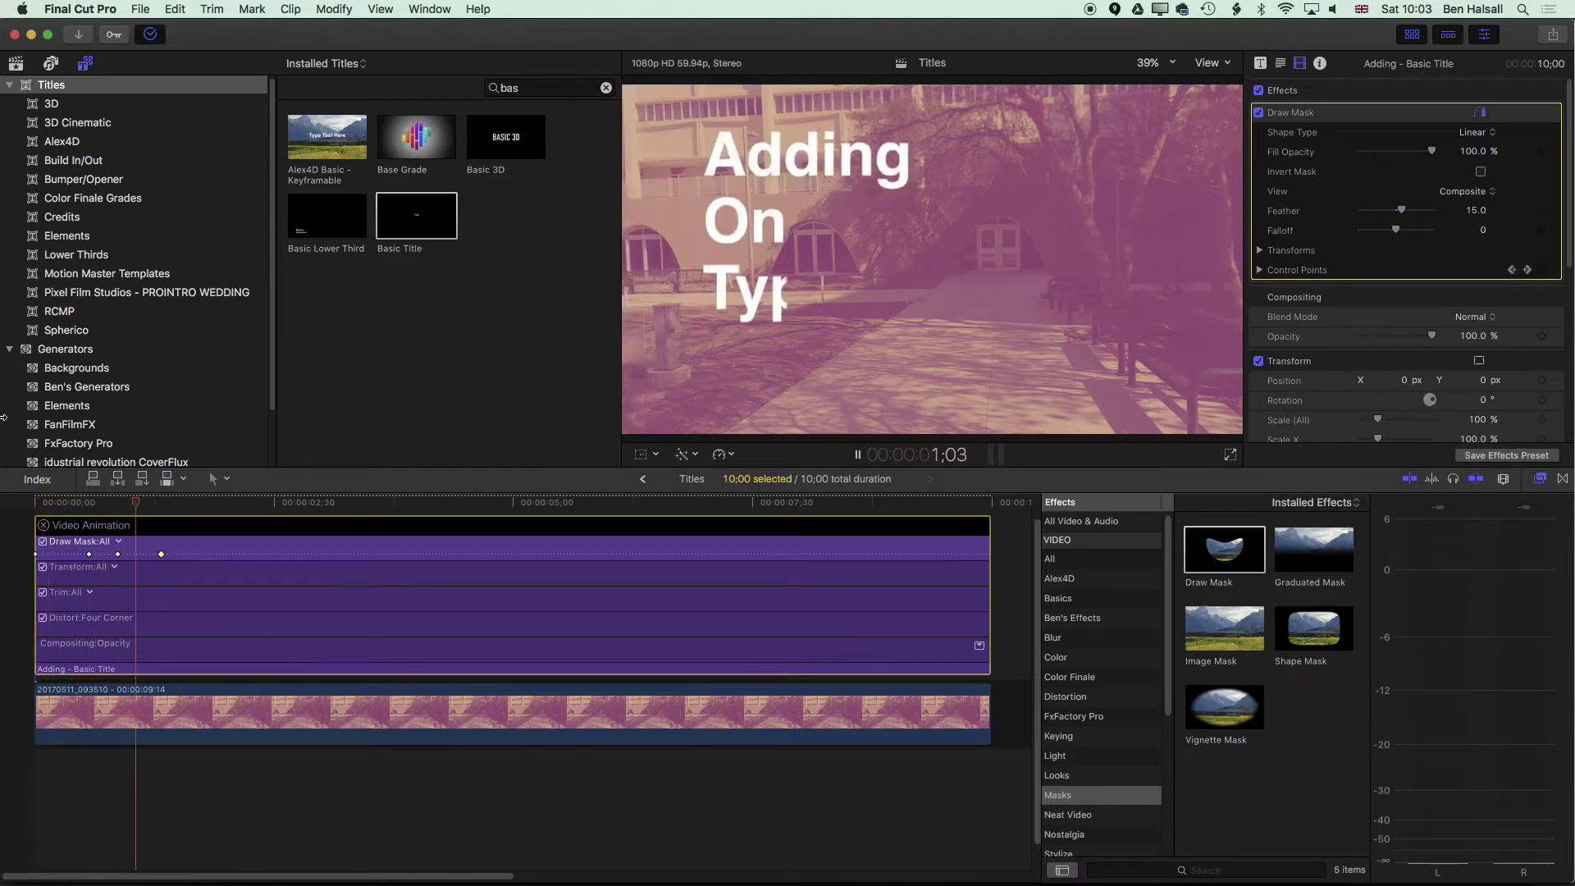
key(Home)
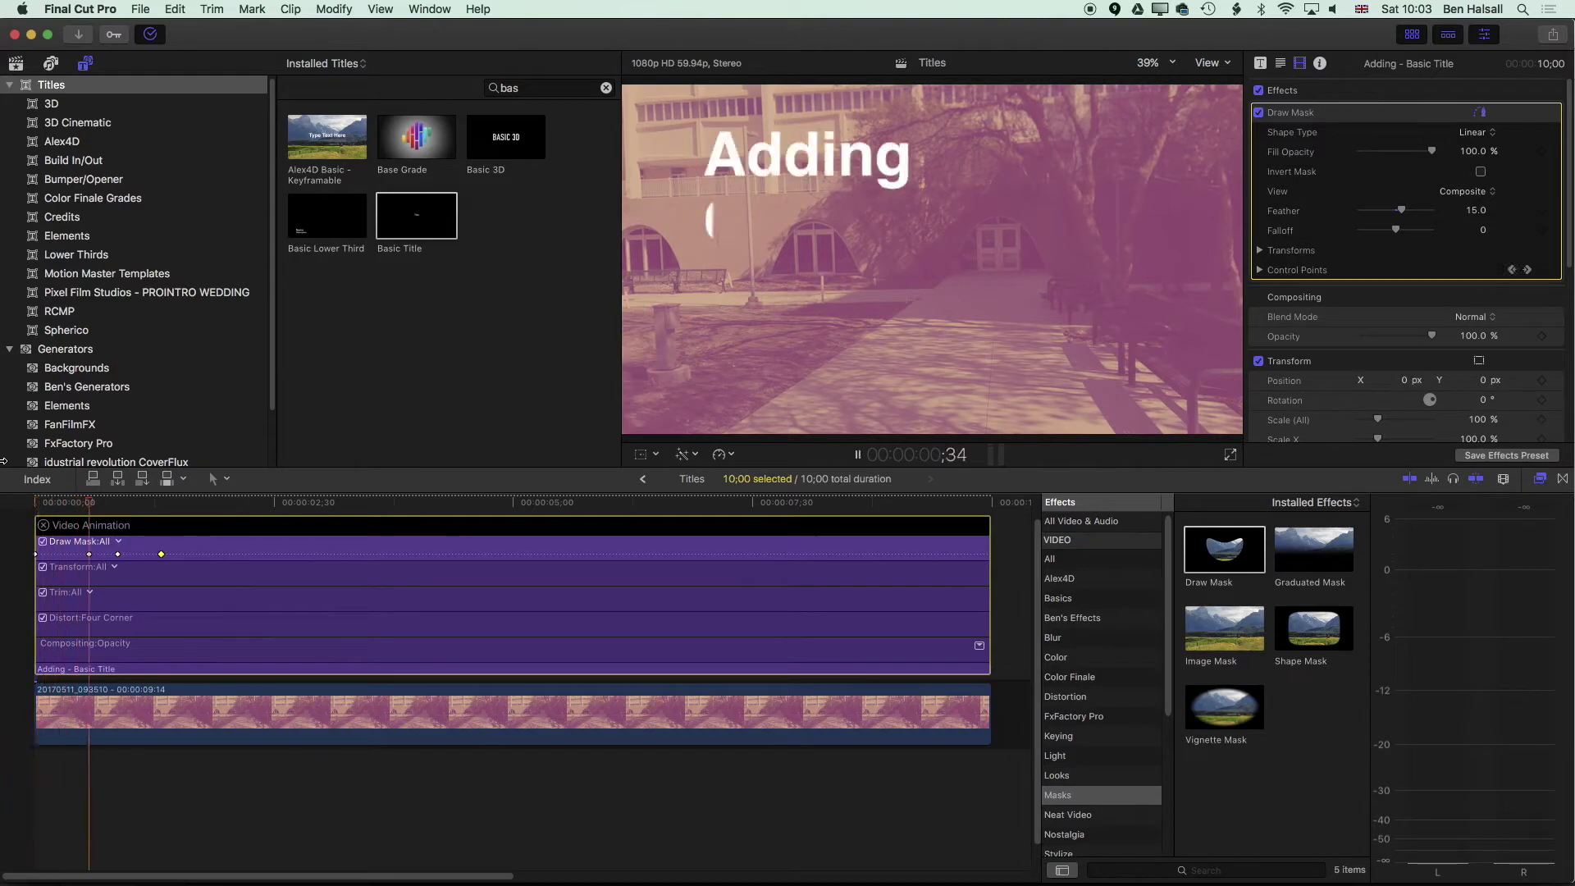
key(Home)
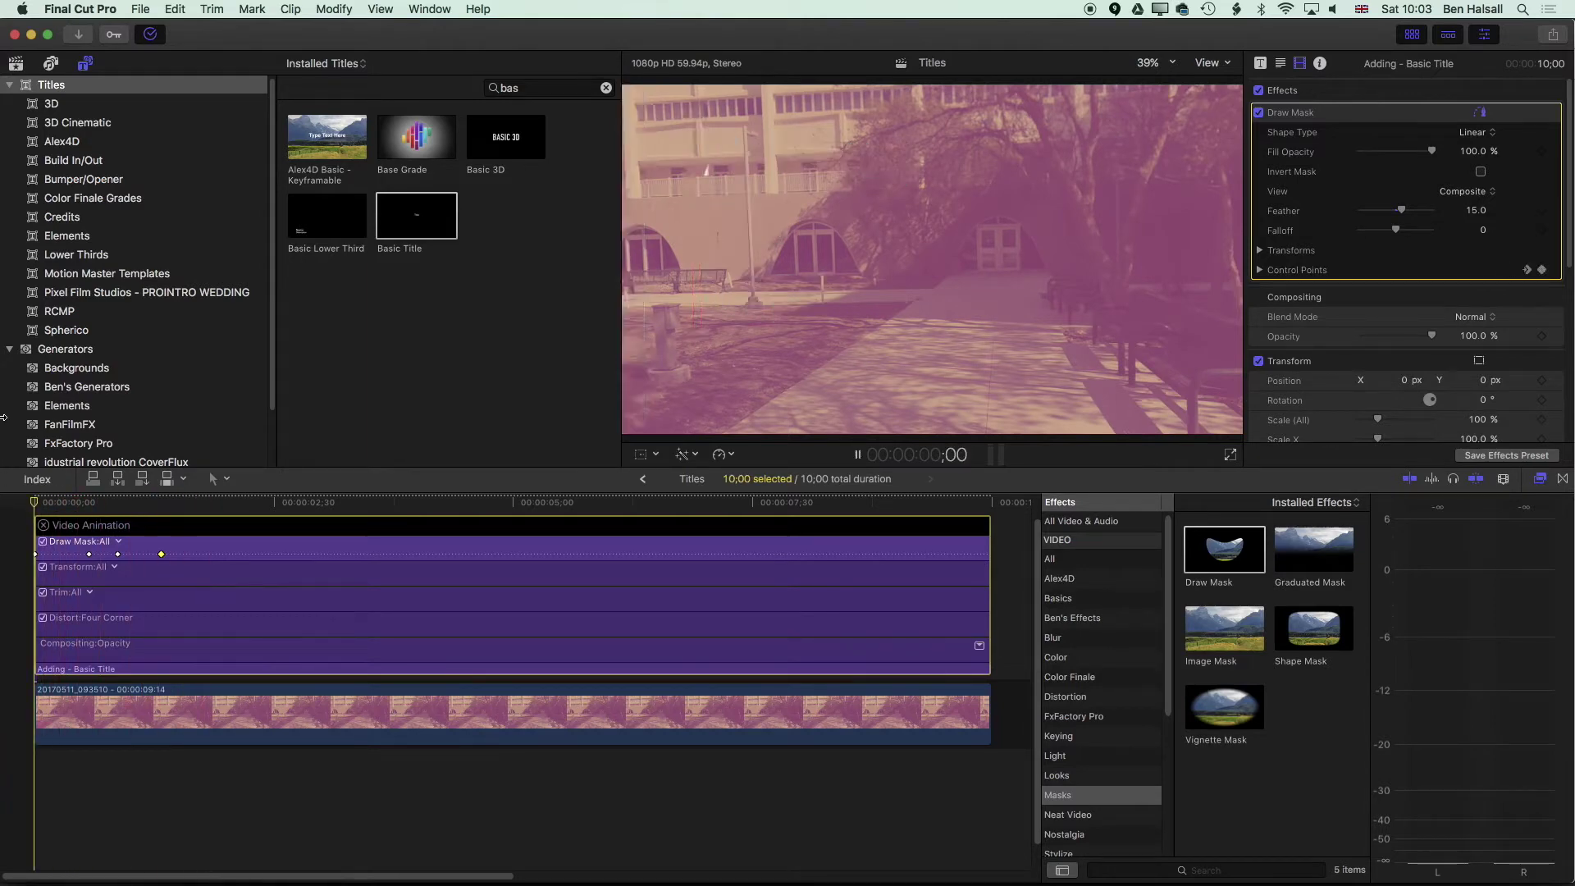
key(Home)
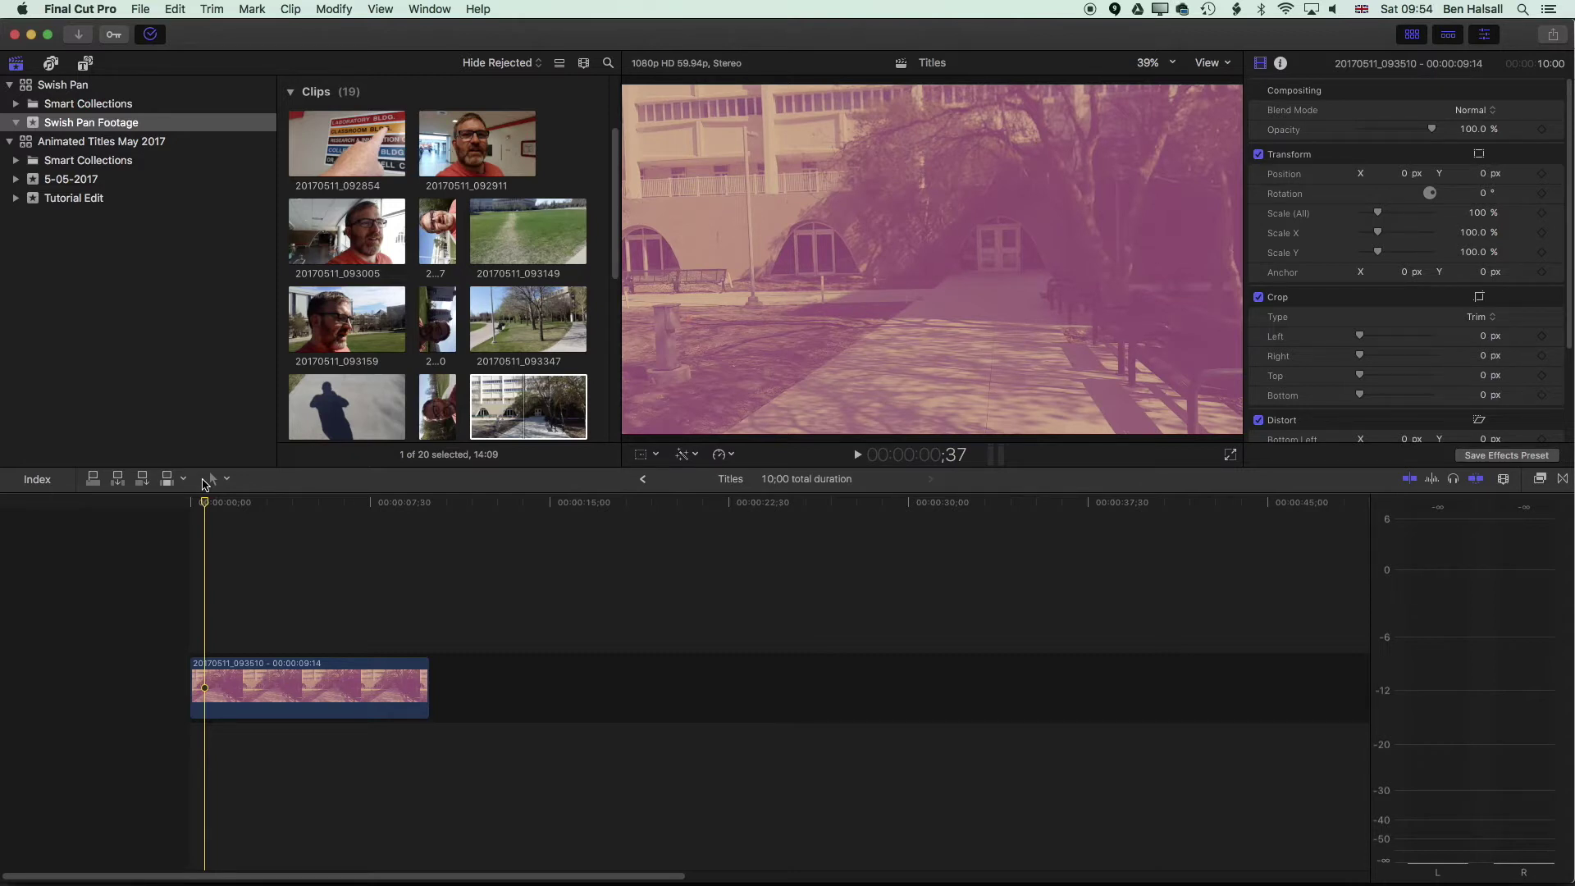
Search titles for 'bas' and drag Basic Title above the courtyard clip, showing its inspector
click(340, 541)
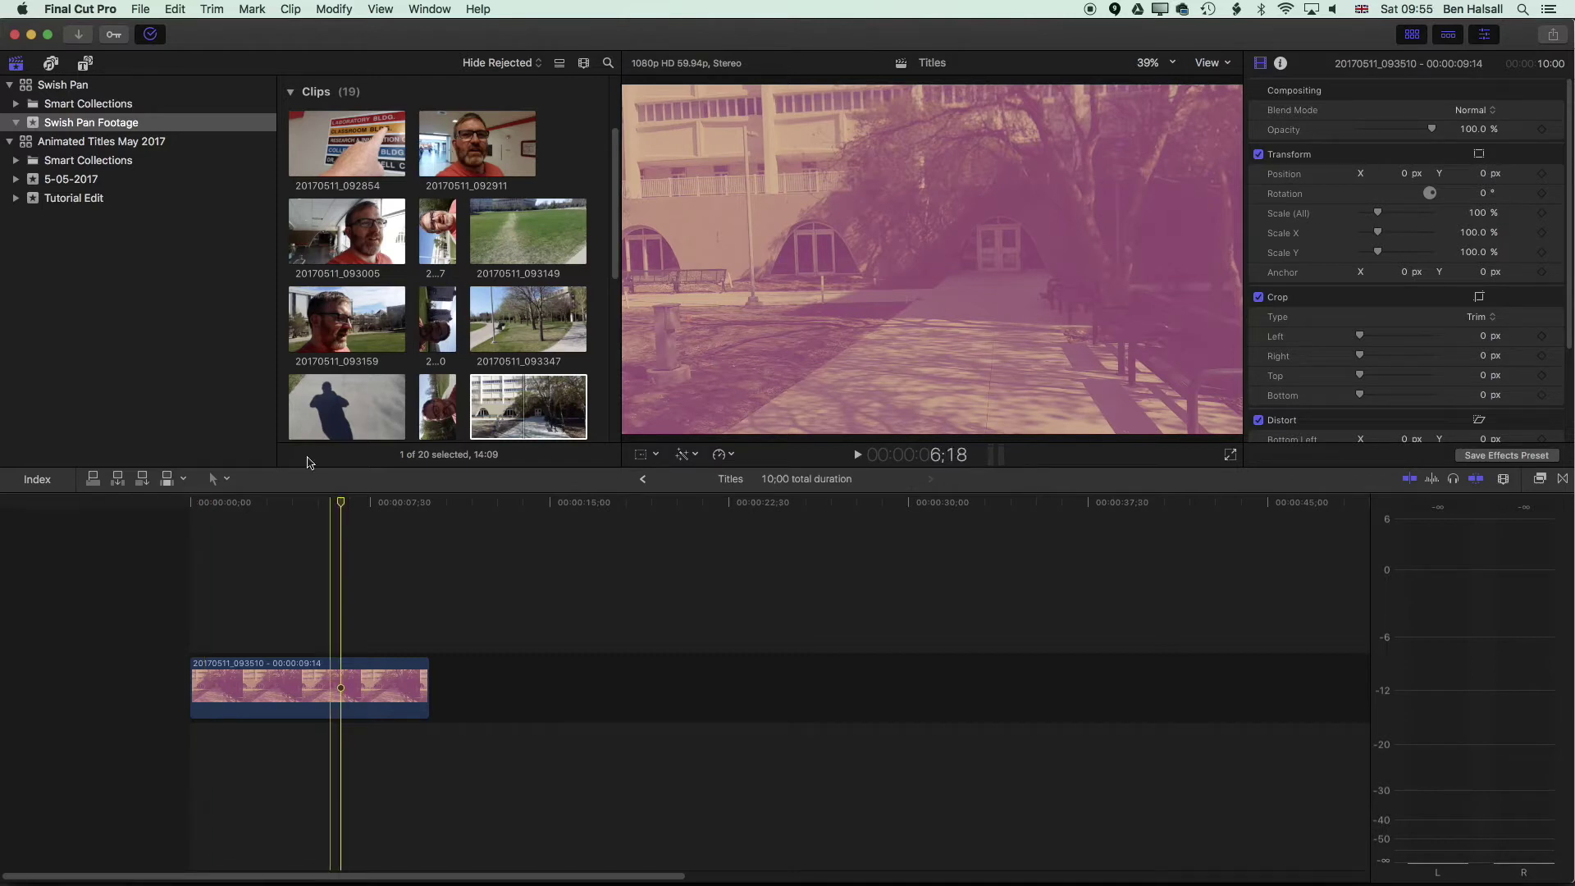
click(85, 63)
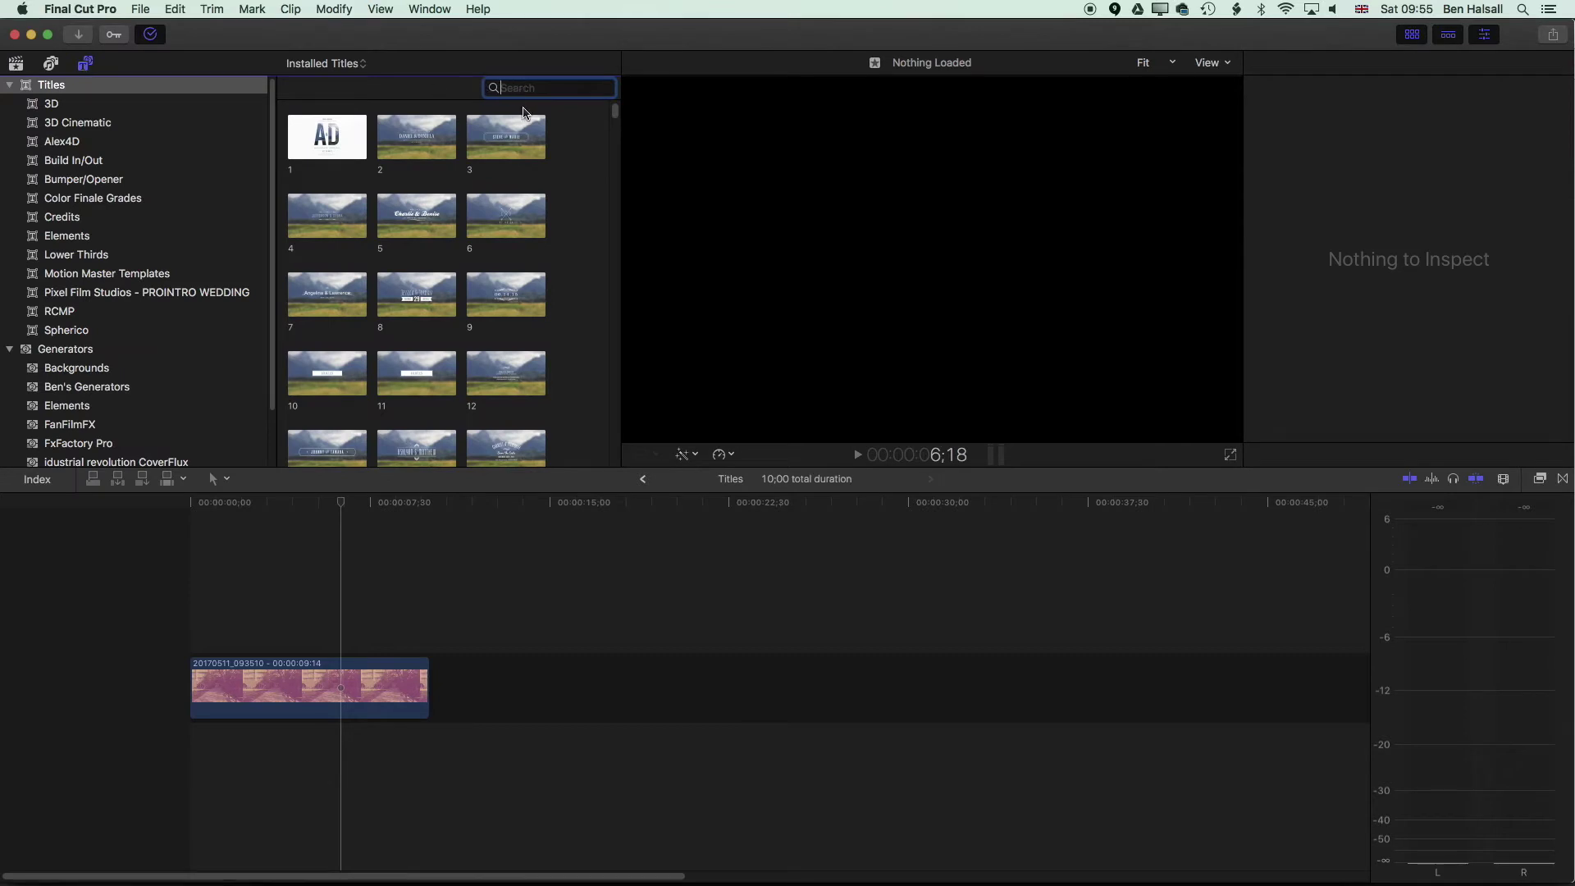
text(bas)
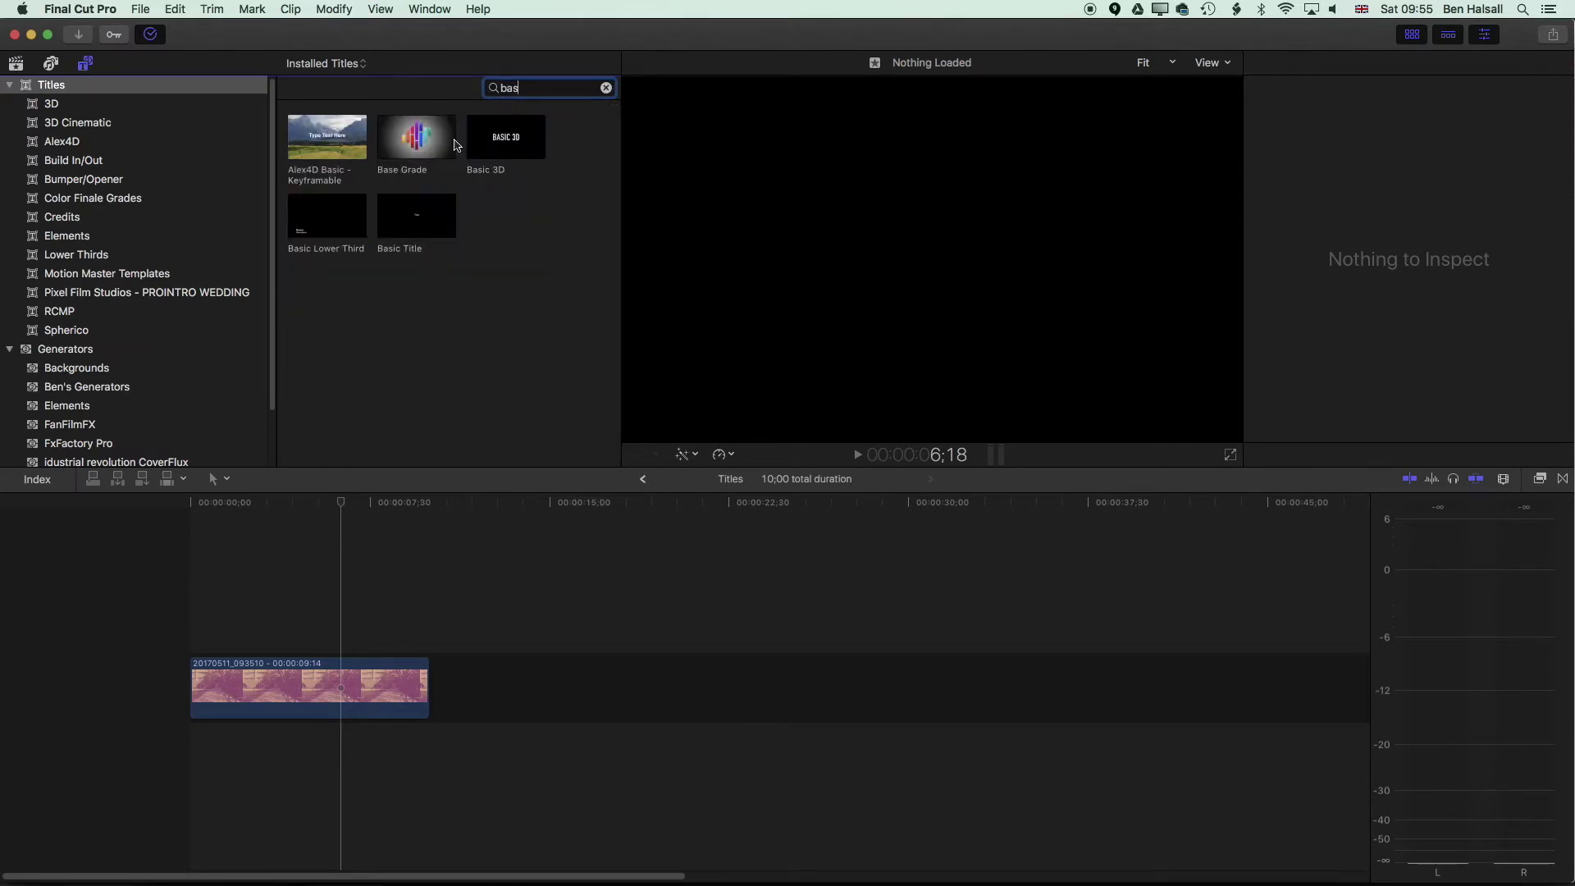
click(405, 228)
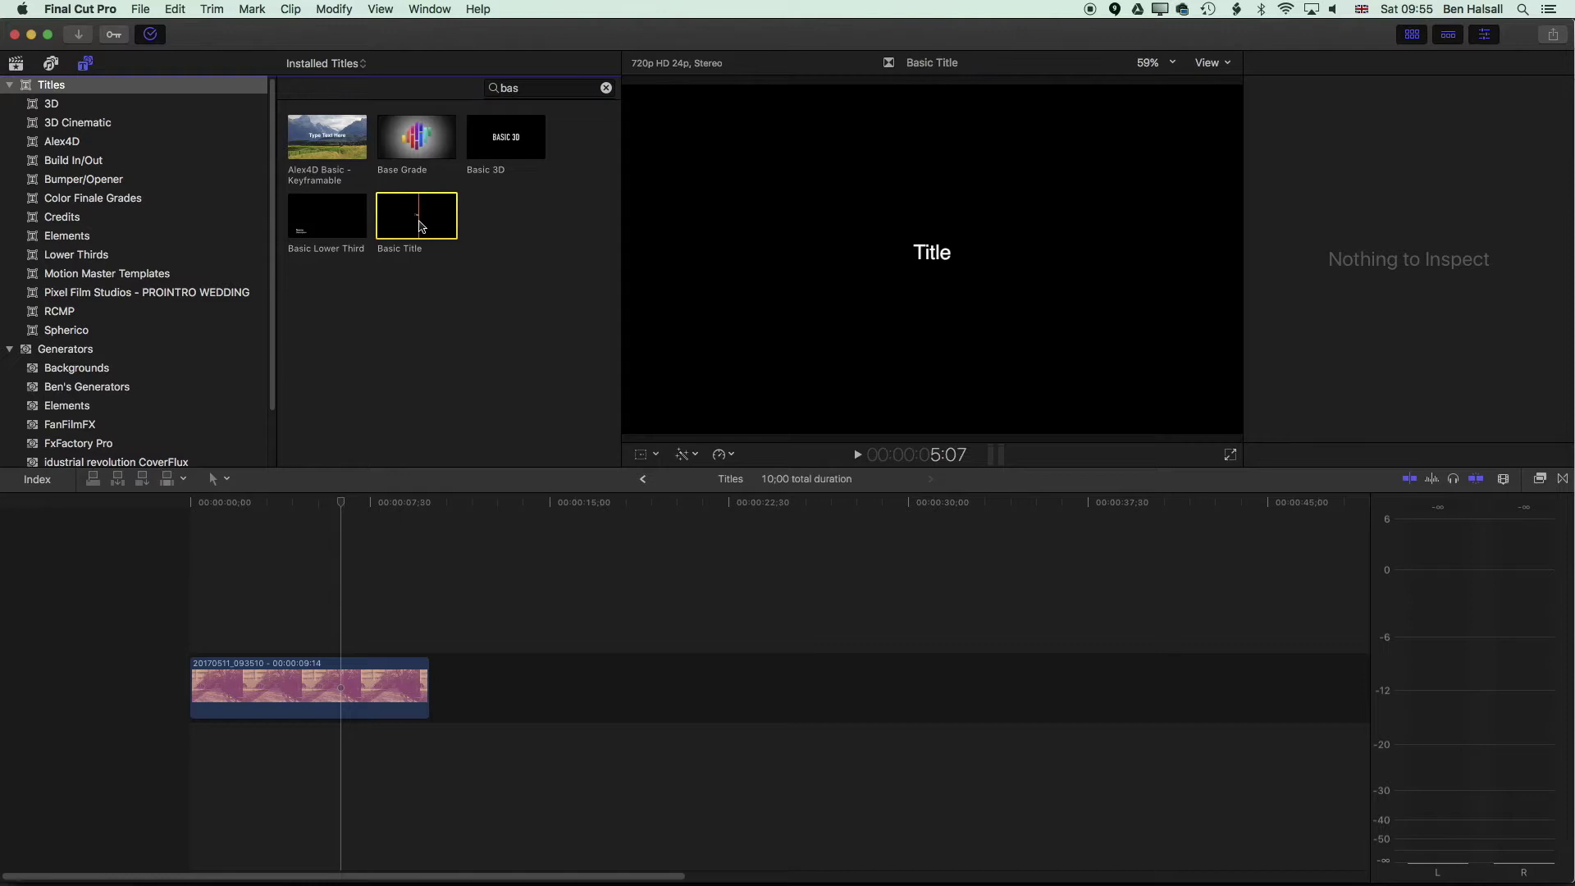
drag(417, 224, 190, 627)
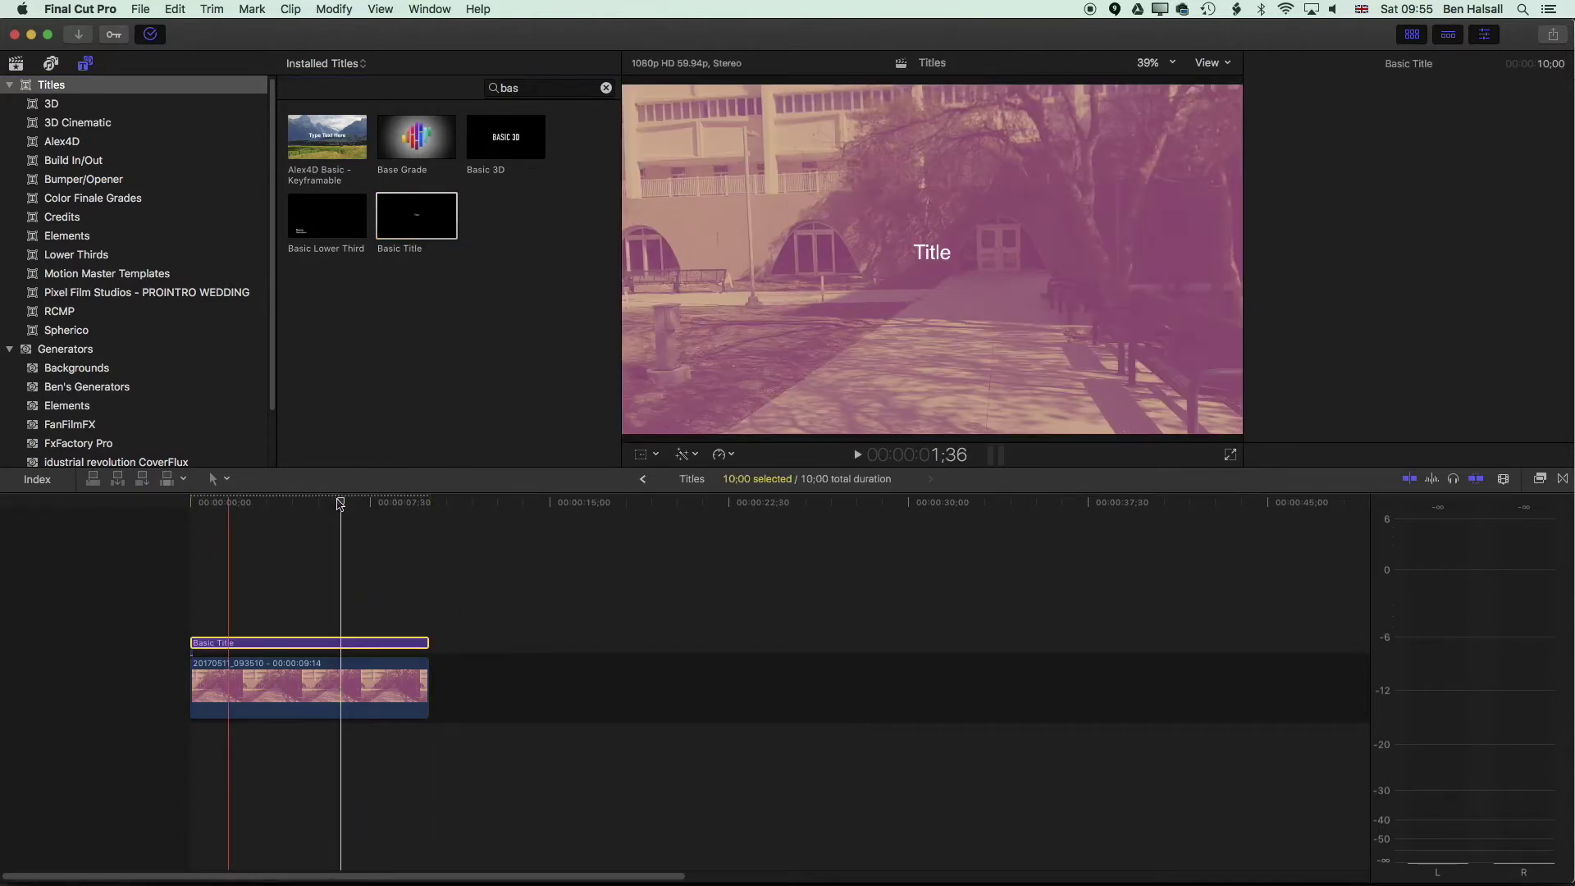
key(cmd+4)
drag(340, 504, 273, 502)
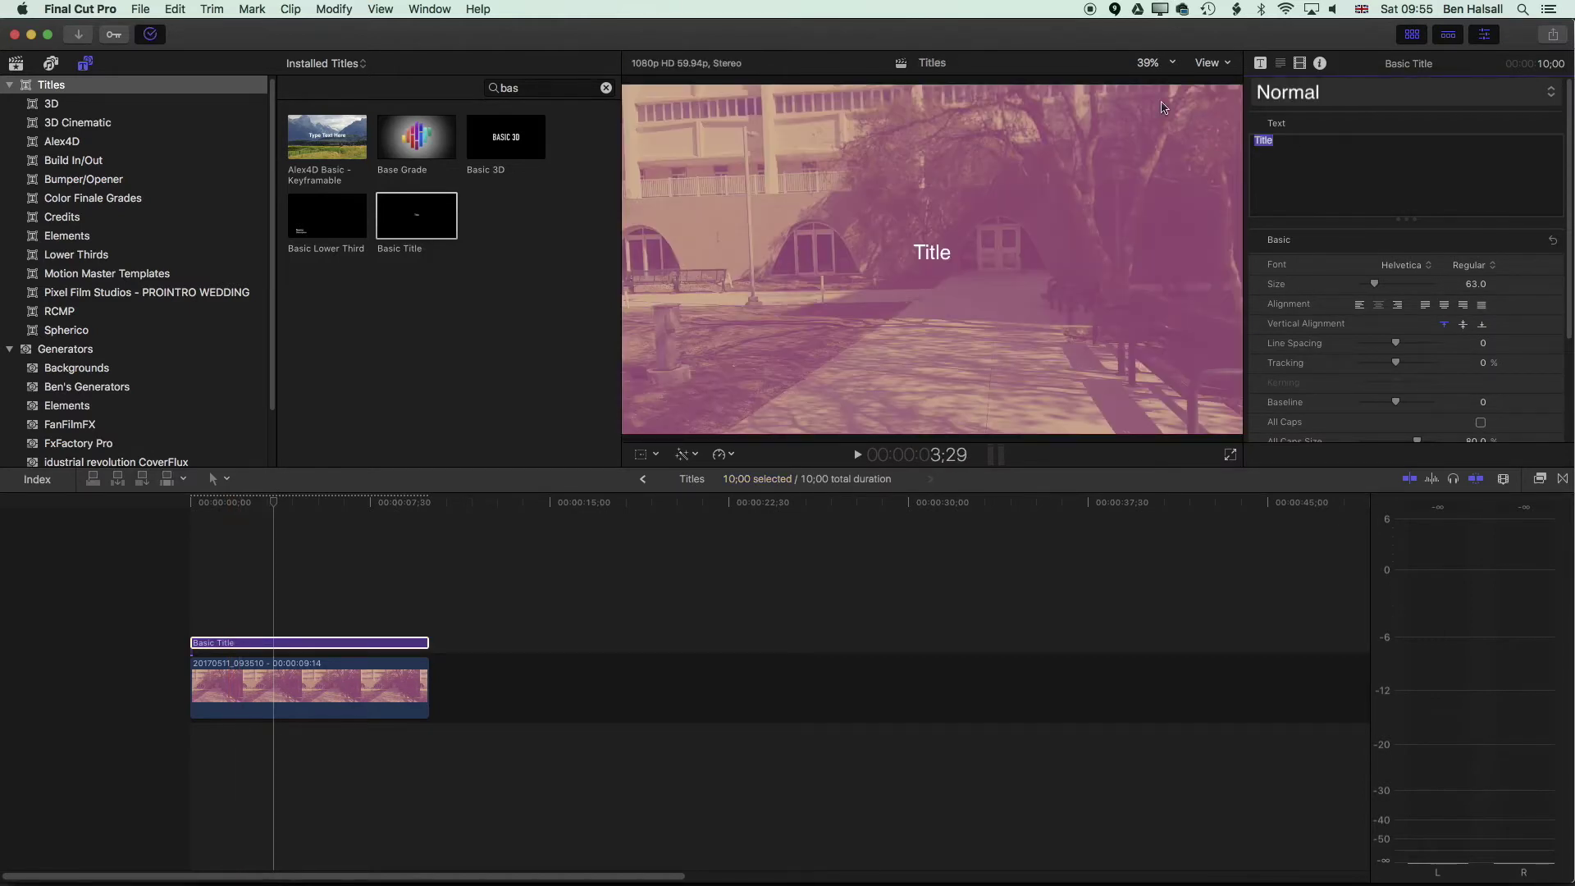
Replace 'Title' with Adding / On / Type, left-align it and enlarge it to size 188
click(1172, 236)
drag(1304, 138, 1247, 135)
text(Adding)
key(Return)
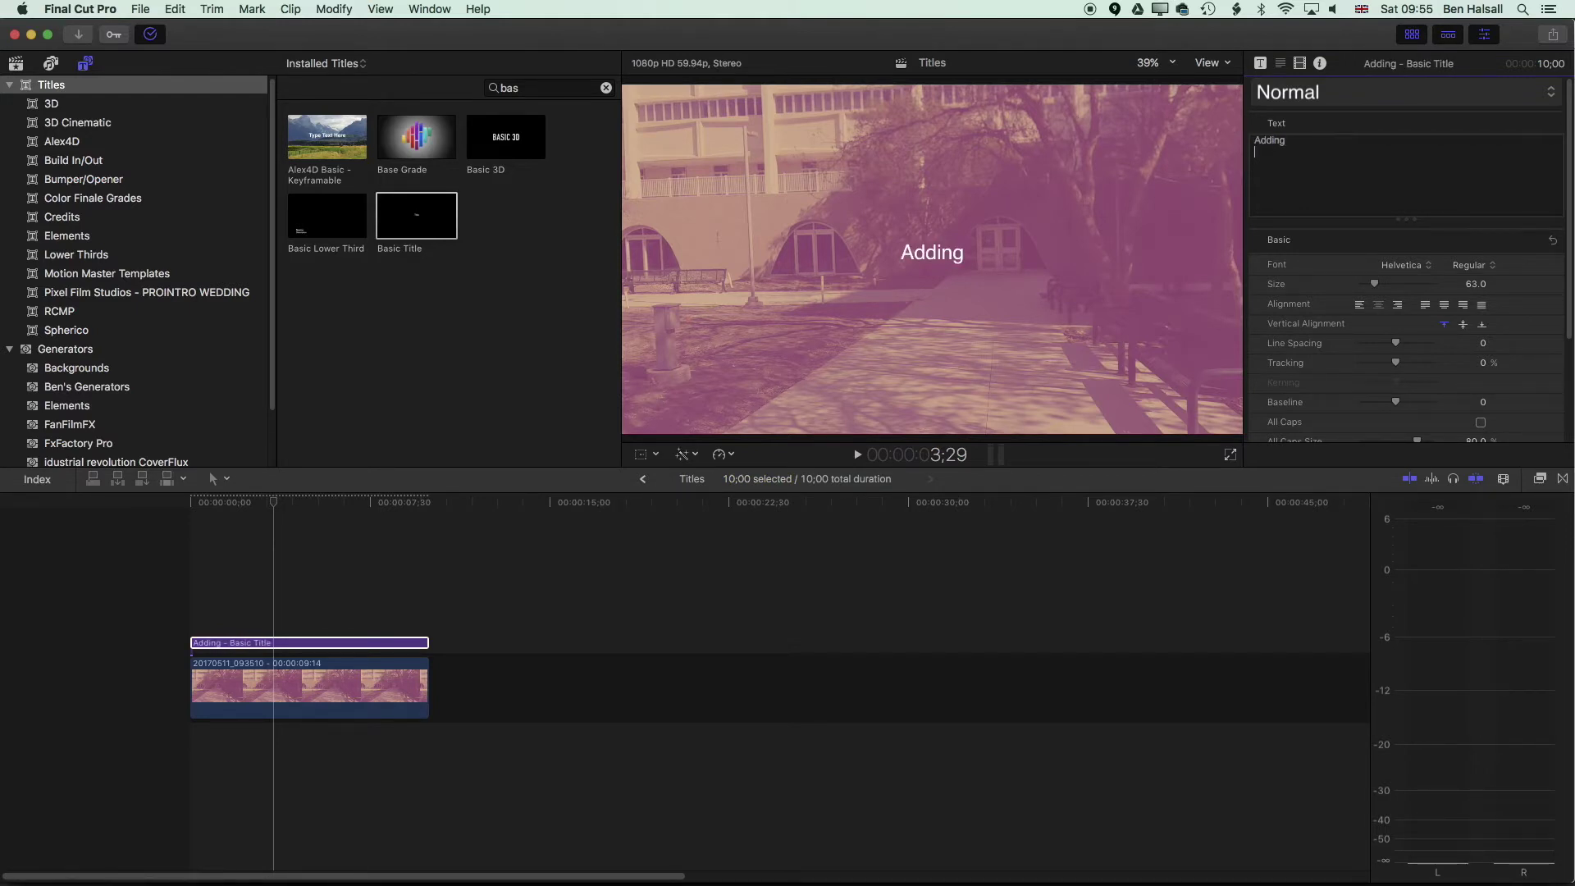
text(On )
text(Type)
click(1360, 306)
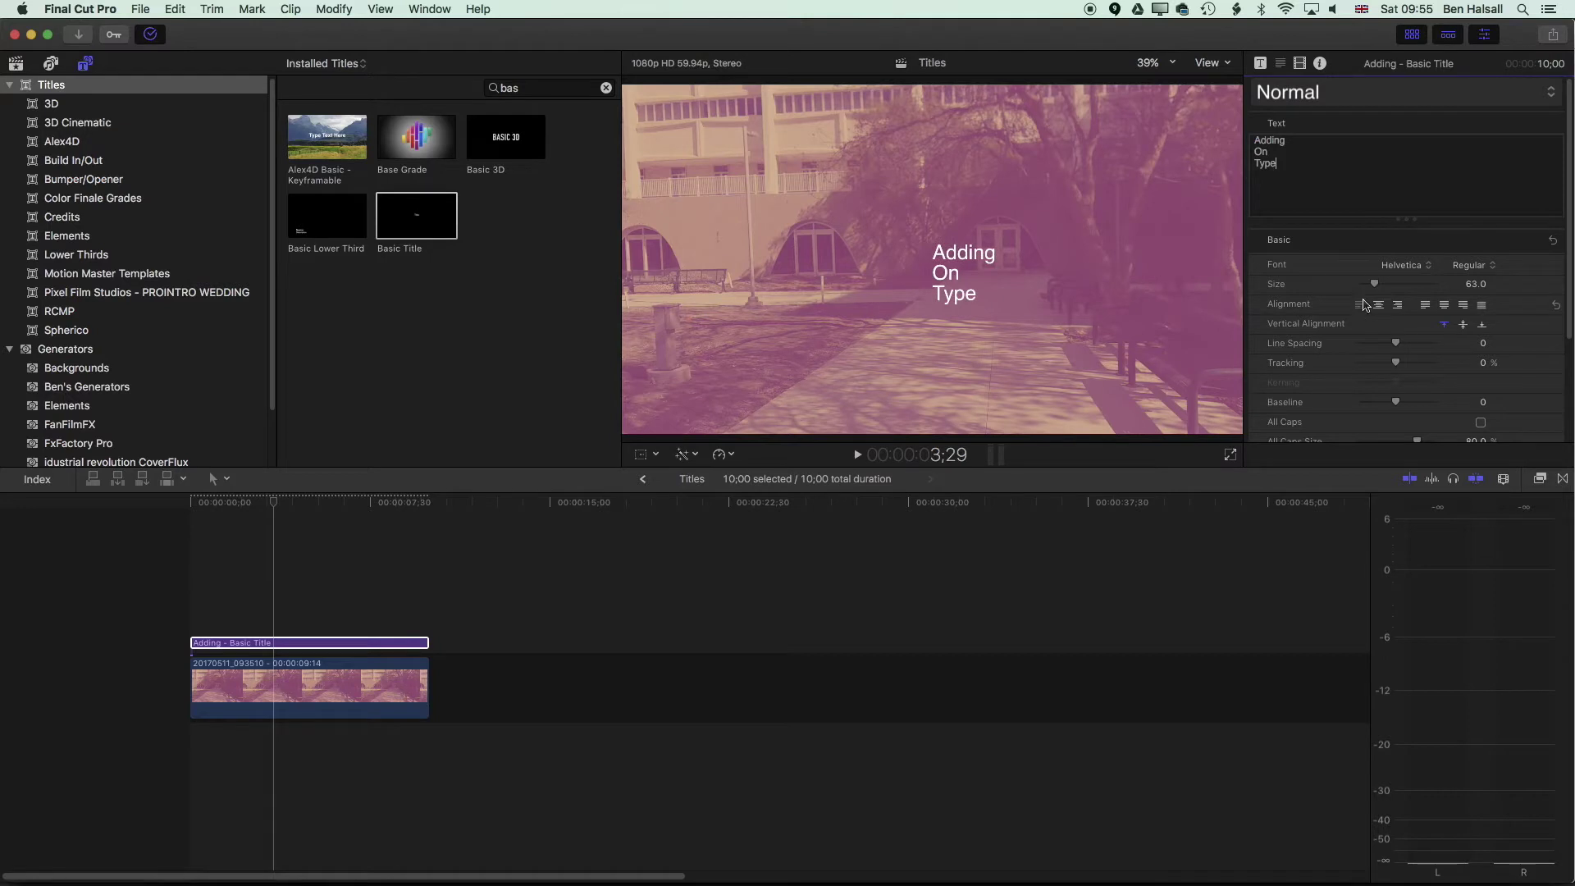
drag(1377, 284, 1403, 287)
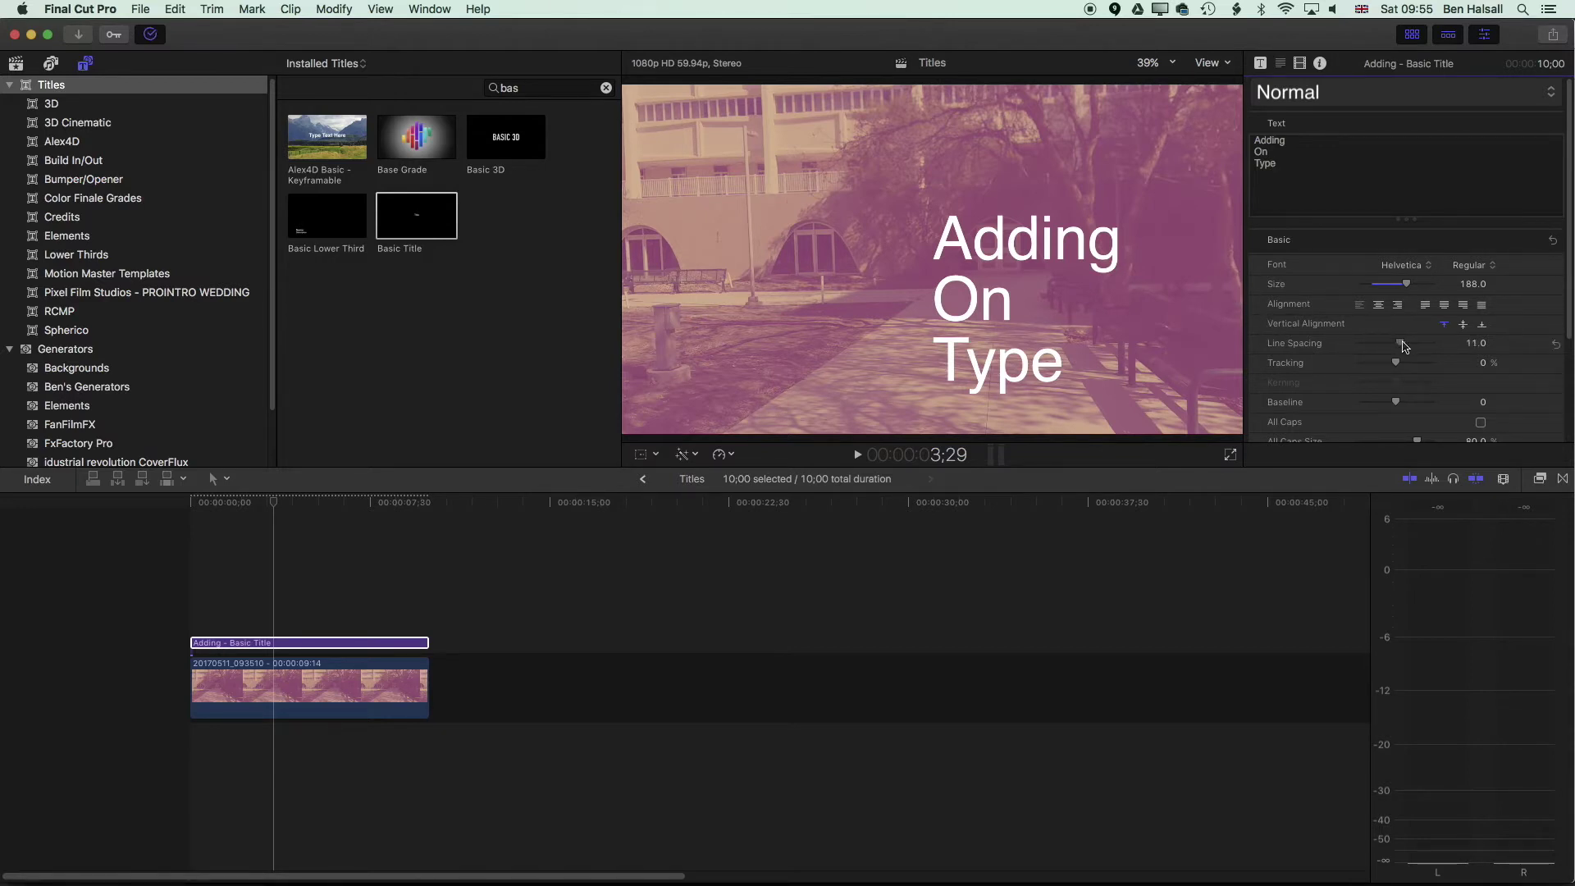
Make all the title text Helvetica Bold and move it to the frame's upper left
key(super+a)
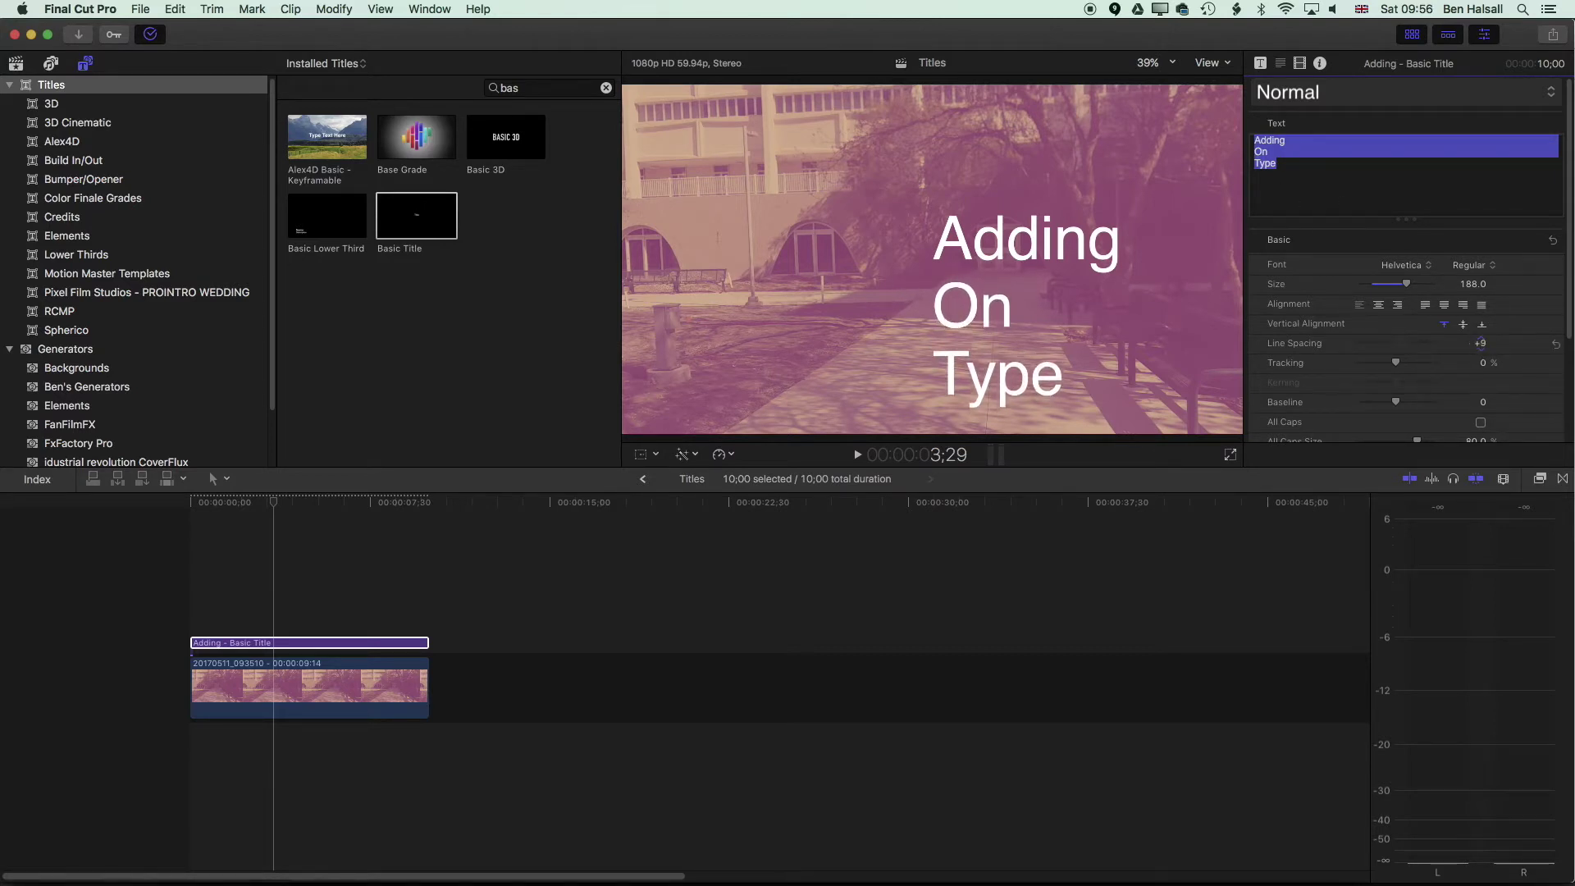
click(1475, 269)
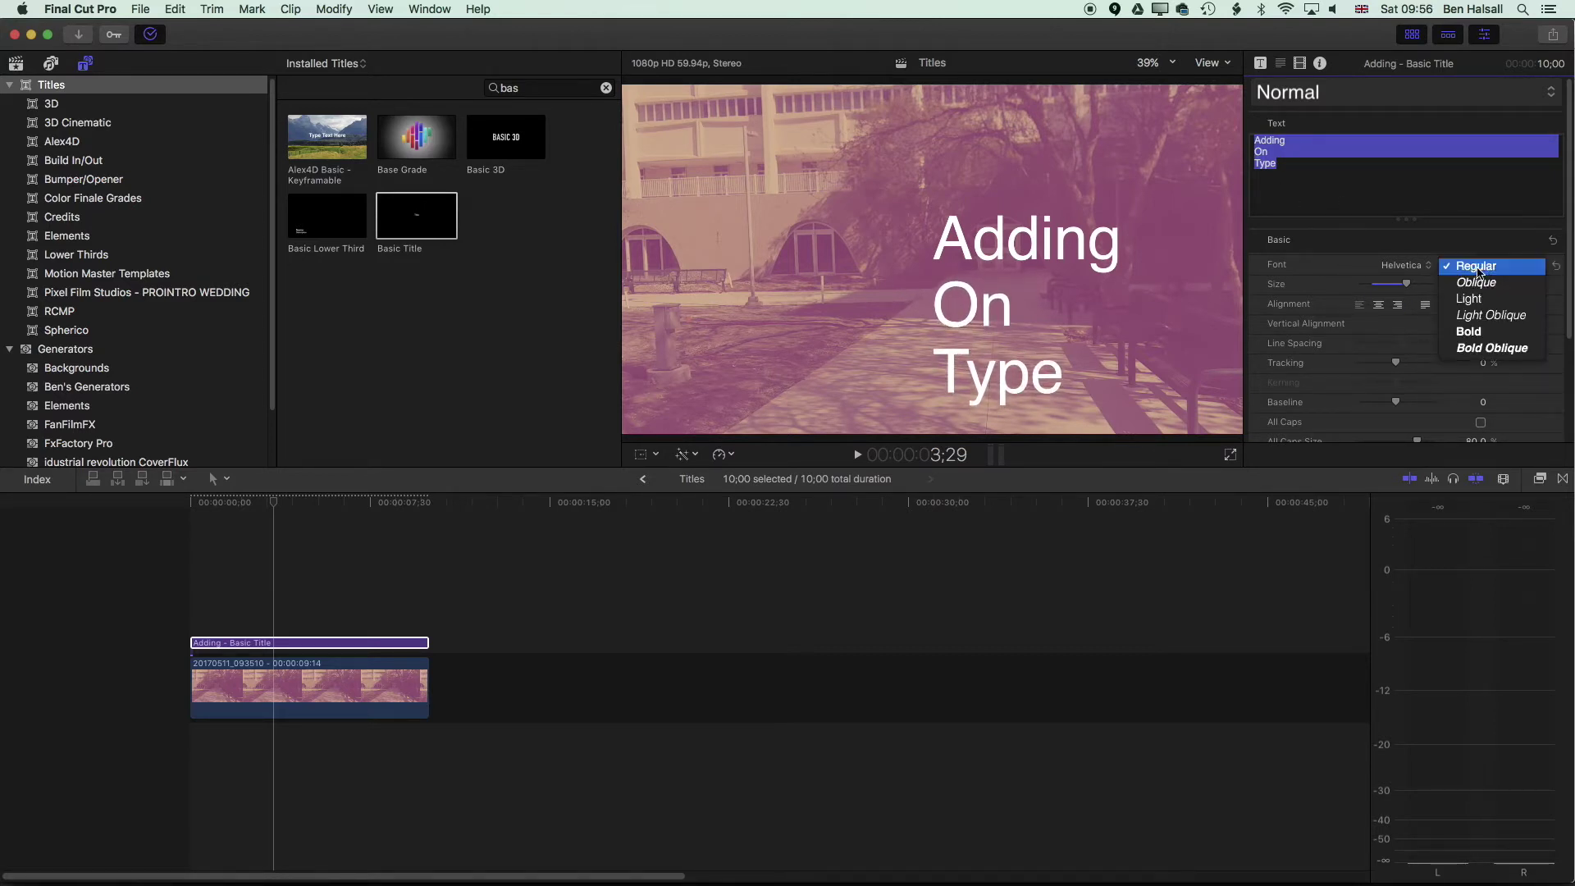
click(1468, 332)
drag(1042, 252, 815, 172)
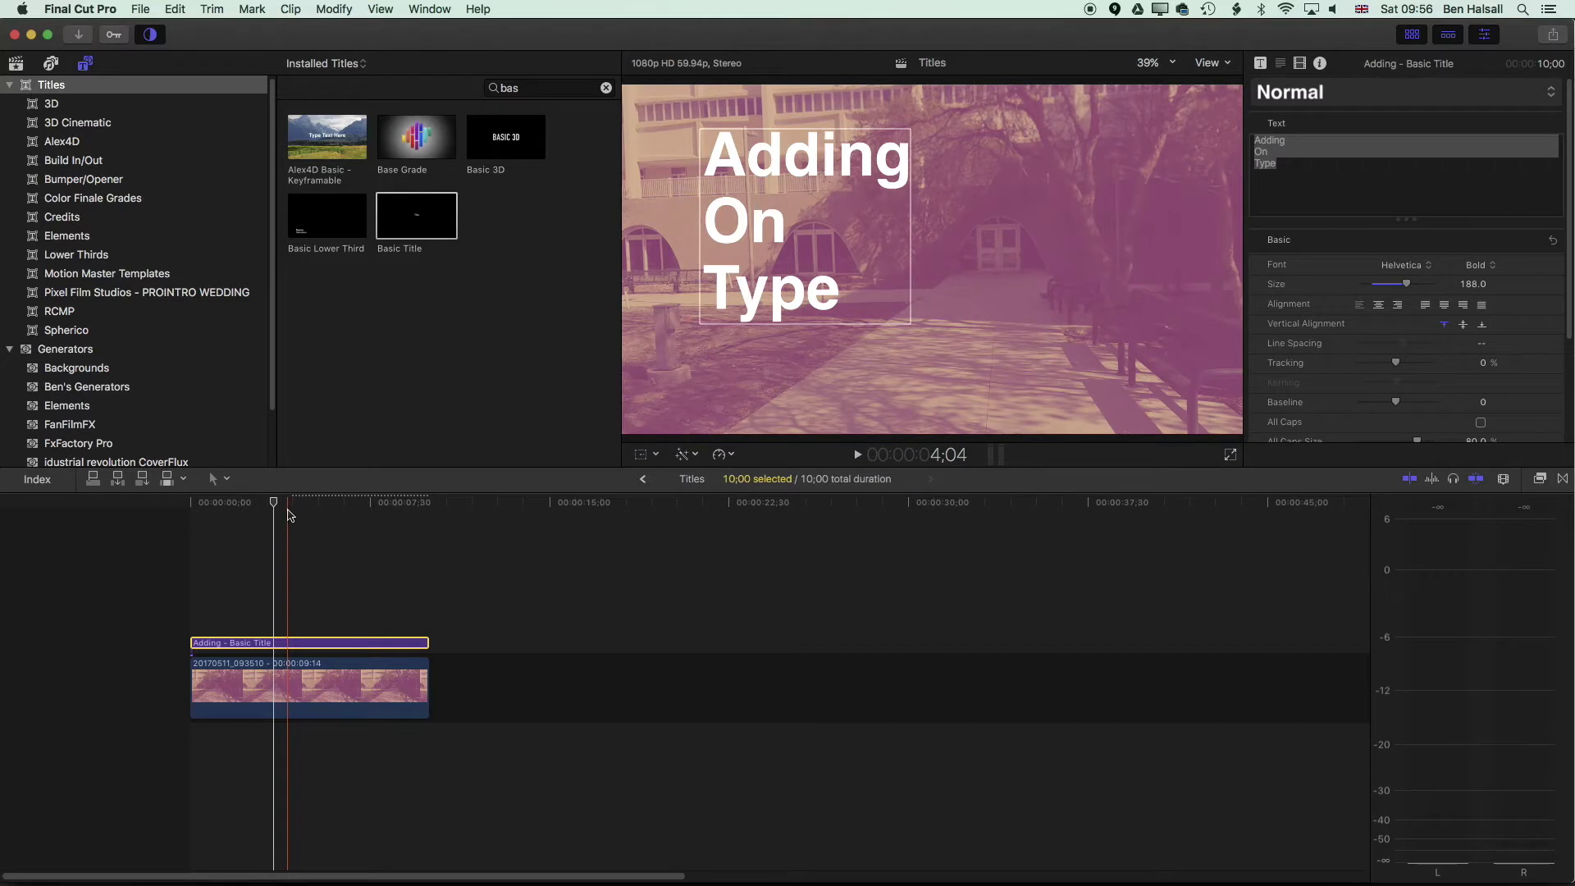
Drag Draw Mask from the Effects browser's Masks category onto the Adding On Type title
click(1540, 480)
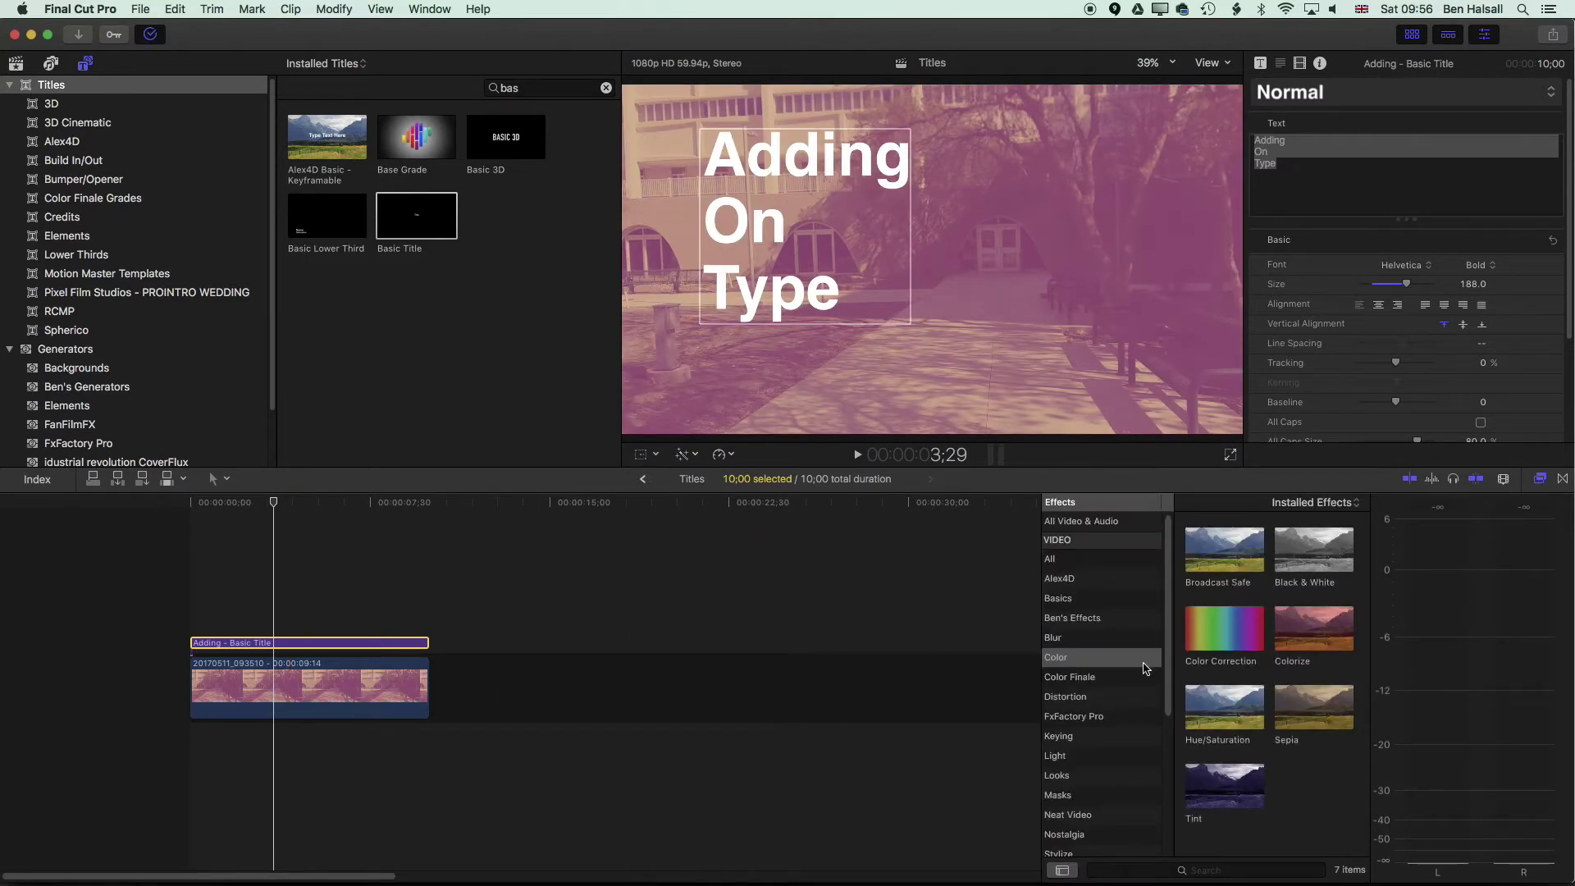
click(1058, 795)
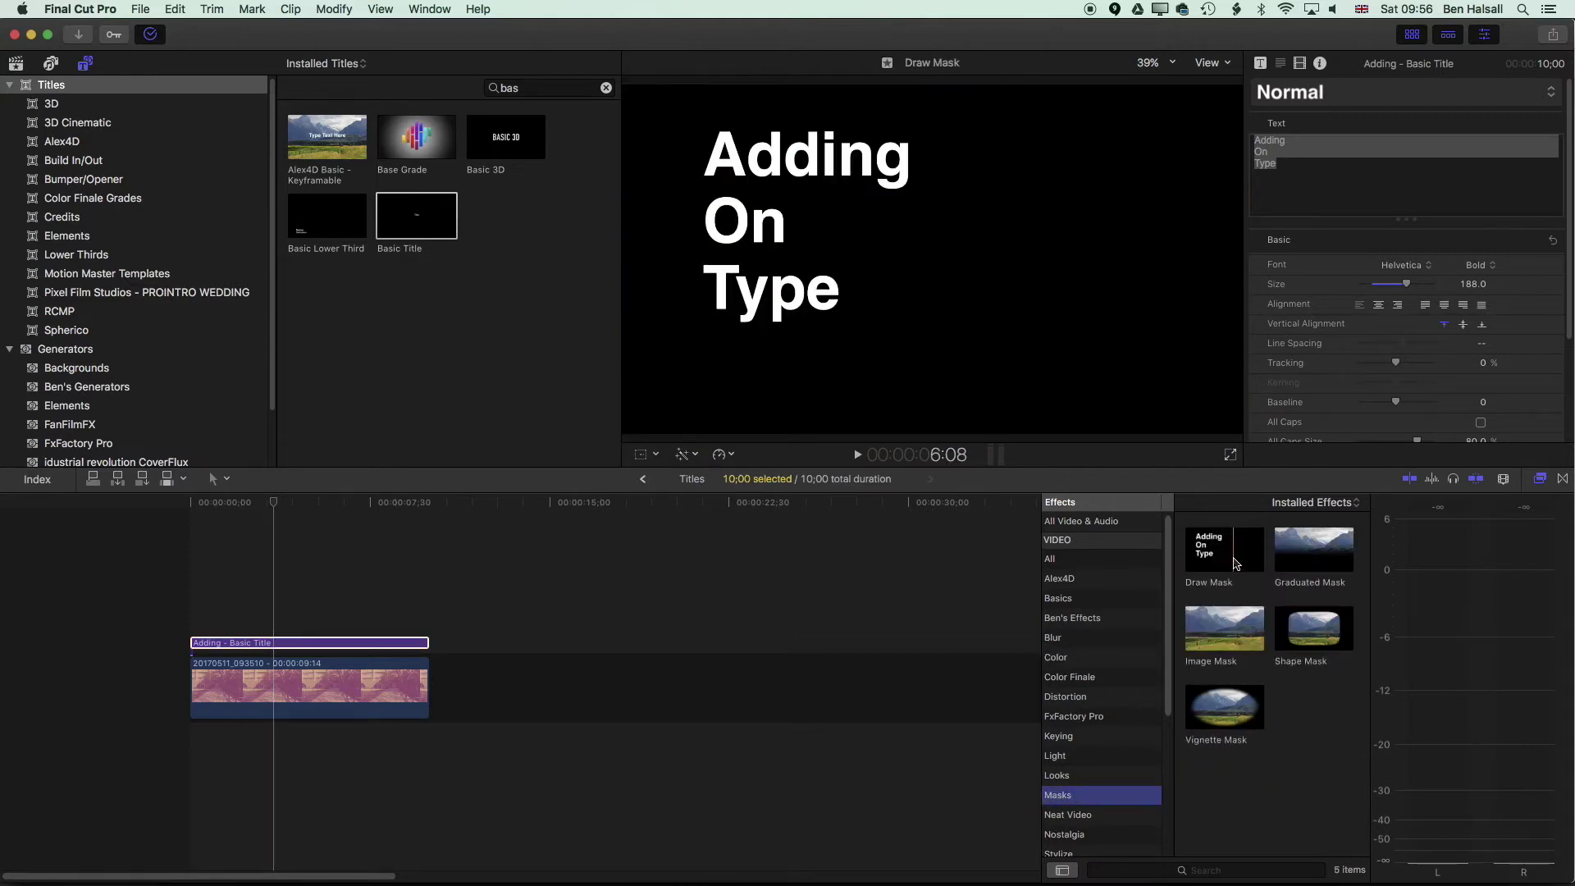
mouse_move(1231, 563)
mouse_down()
mouse_move(1044, 516)
mouse_move(328, 648)
mouse_move(349, 648)
mouse_up()
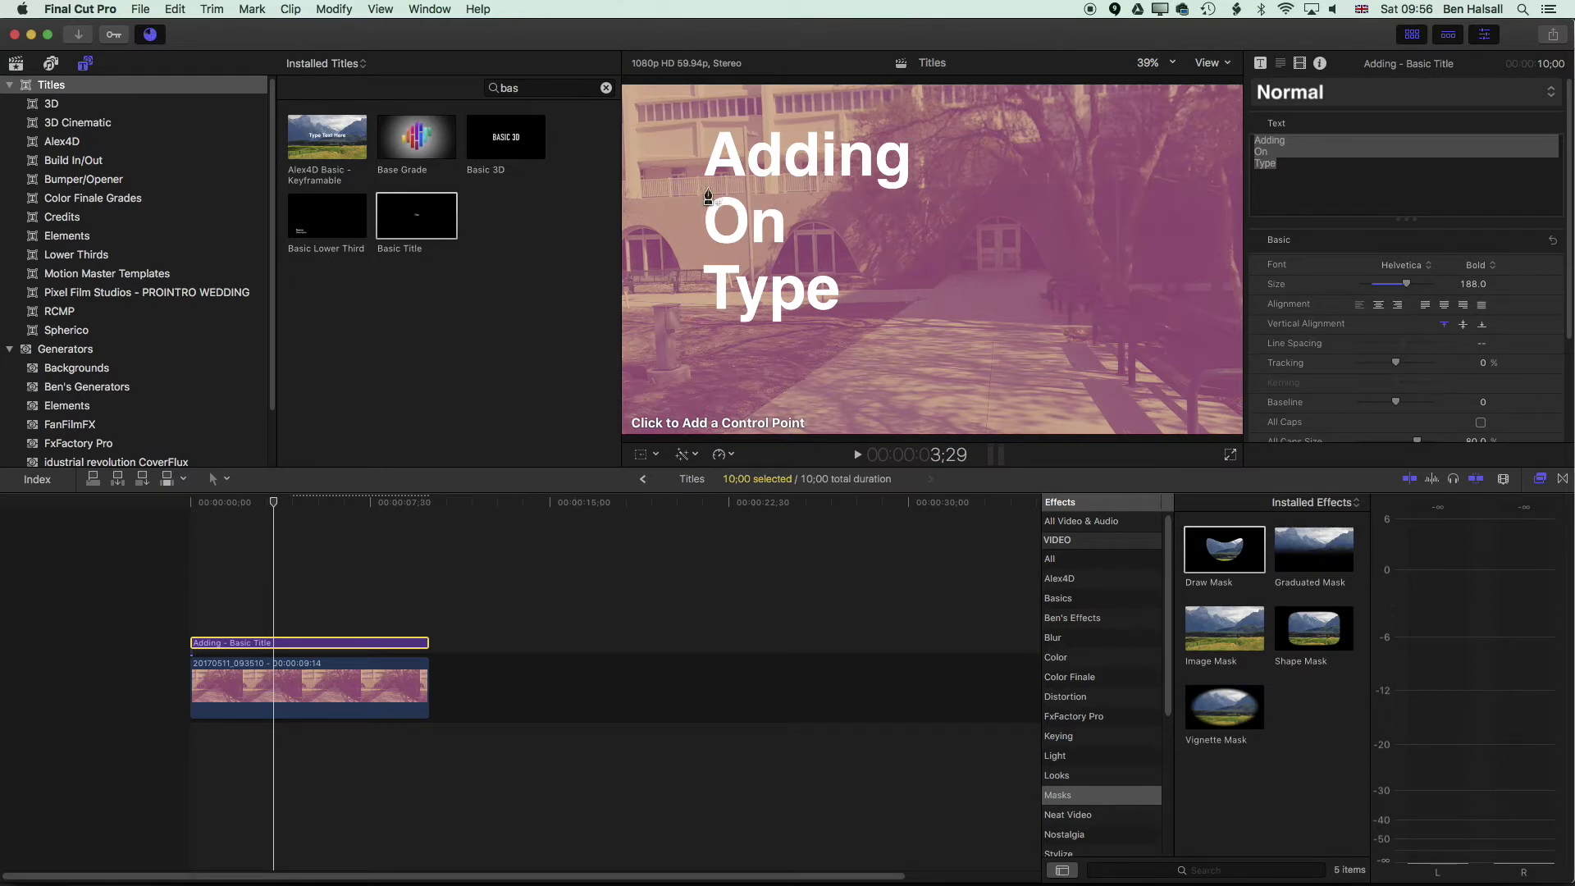
Click a closed, stepped Draw Mask outline of about nine points around the three title lines
click(690, 128)
click(692, 340)
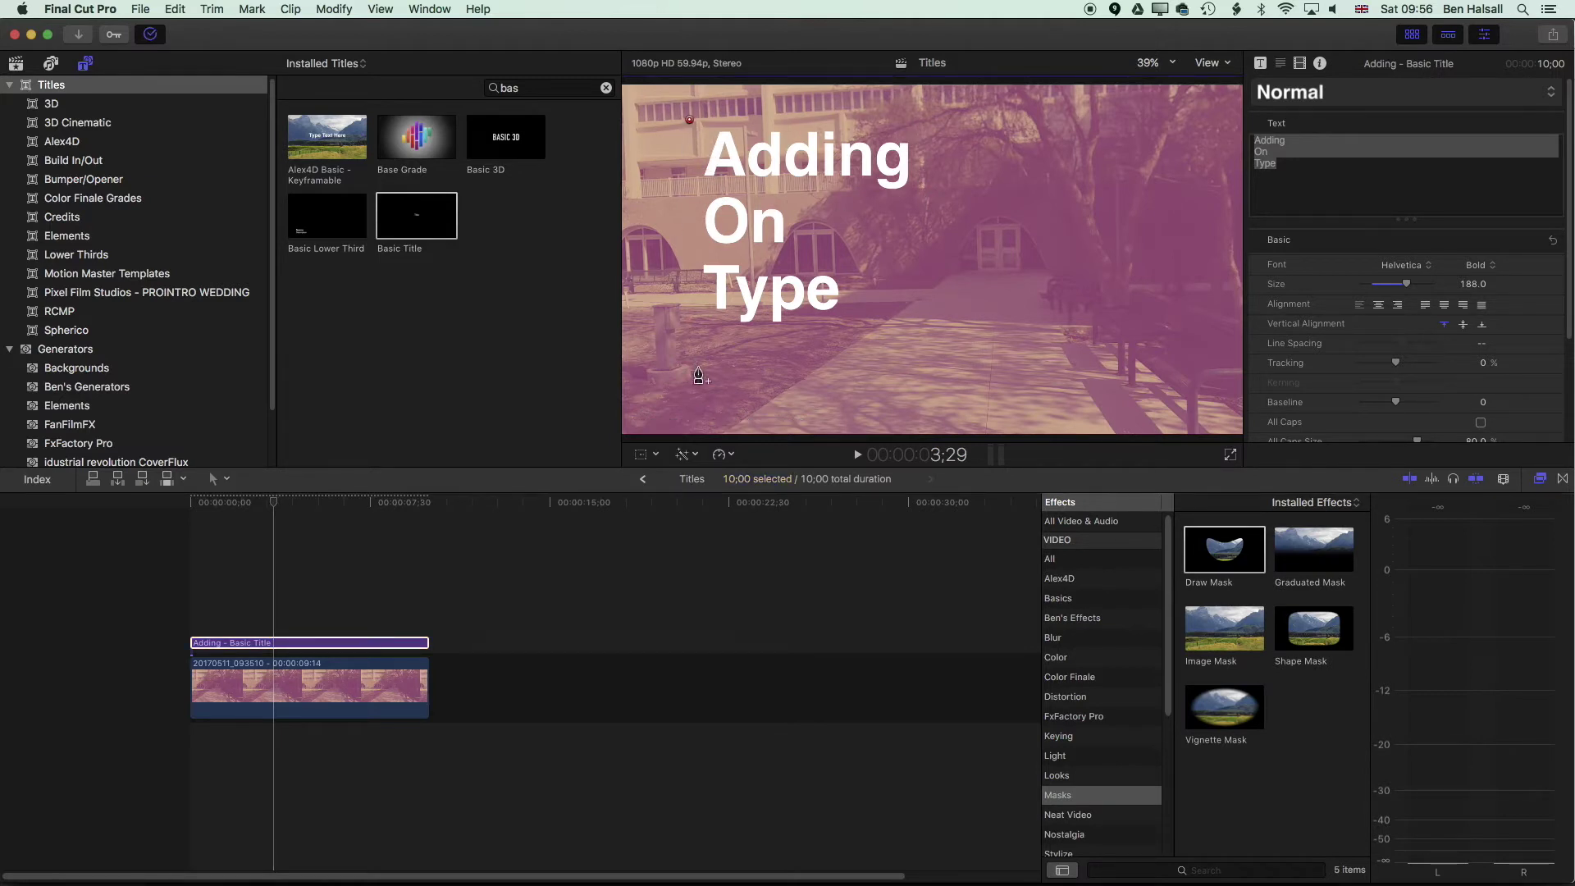
click(895, 335)
click(895, 269)
click(699, 253)
click(897, 254)
click(897, 199)
click(701, 191)
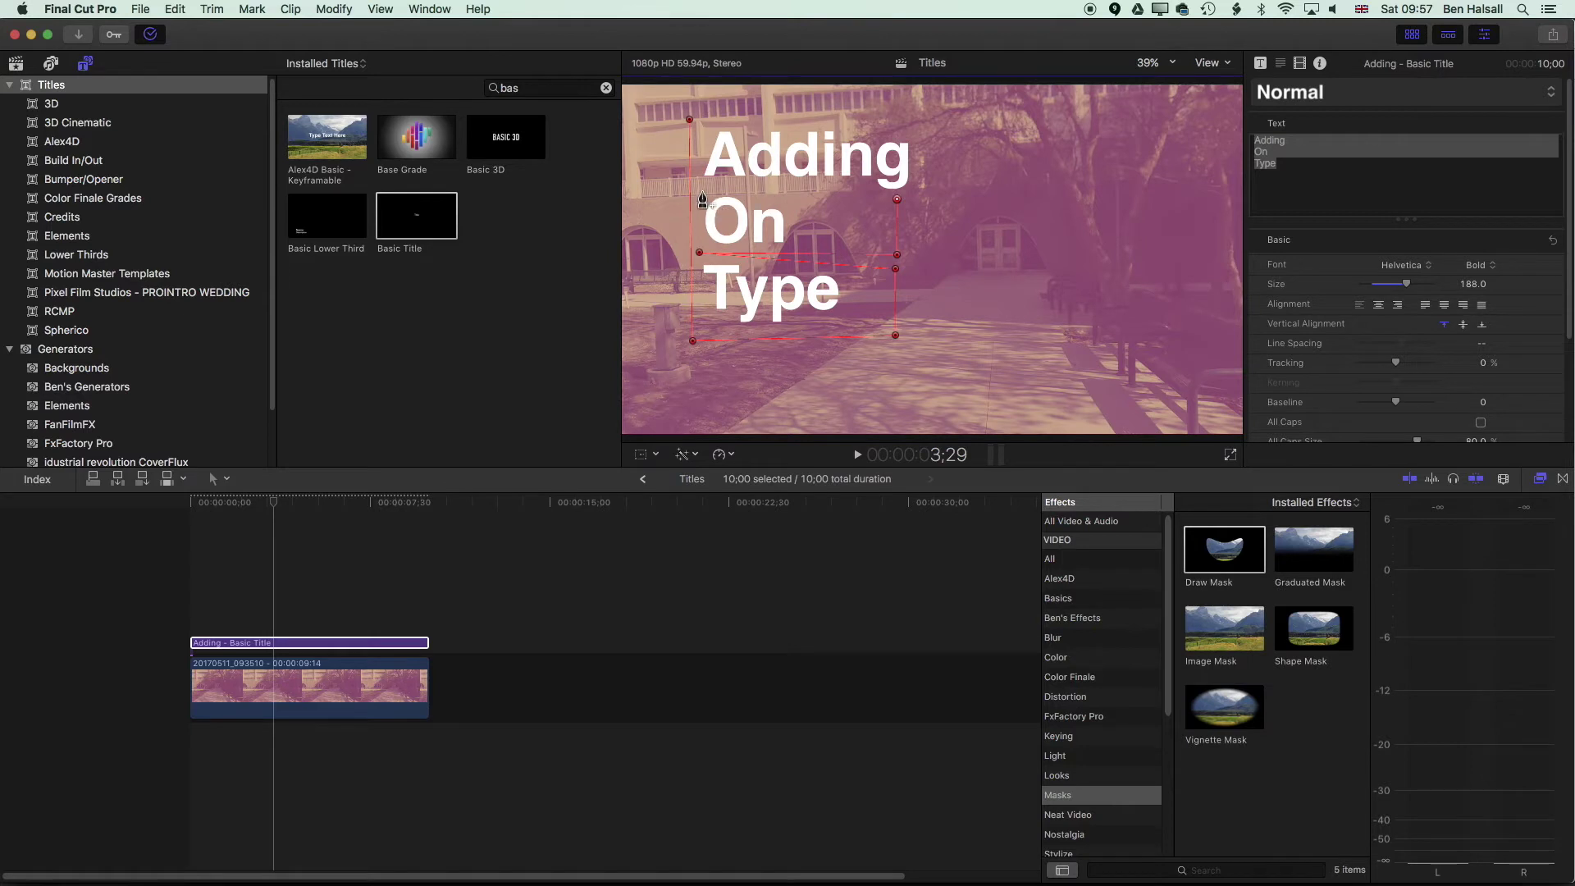
click(921, 192)
click(926, 115)
click(690, 120)
Drag the mask's right-side and corner points inward to fit tightly around Adding, On and Type
mouse_move(896, 269)
mouse_down()
mouse_move(826, 269)
mouse_move(853, 259)
mouse_up()
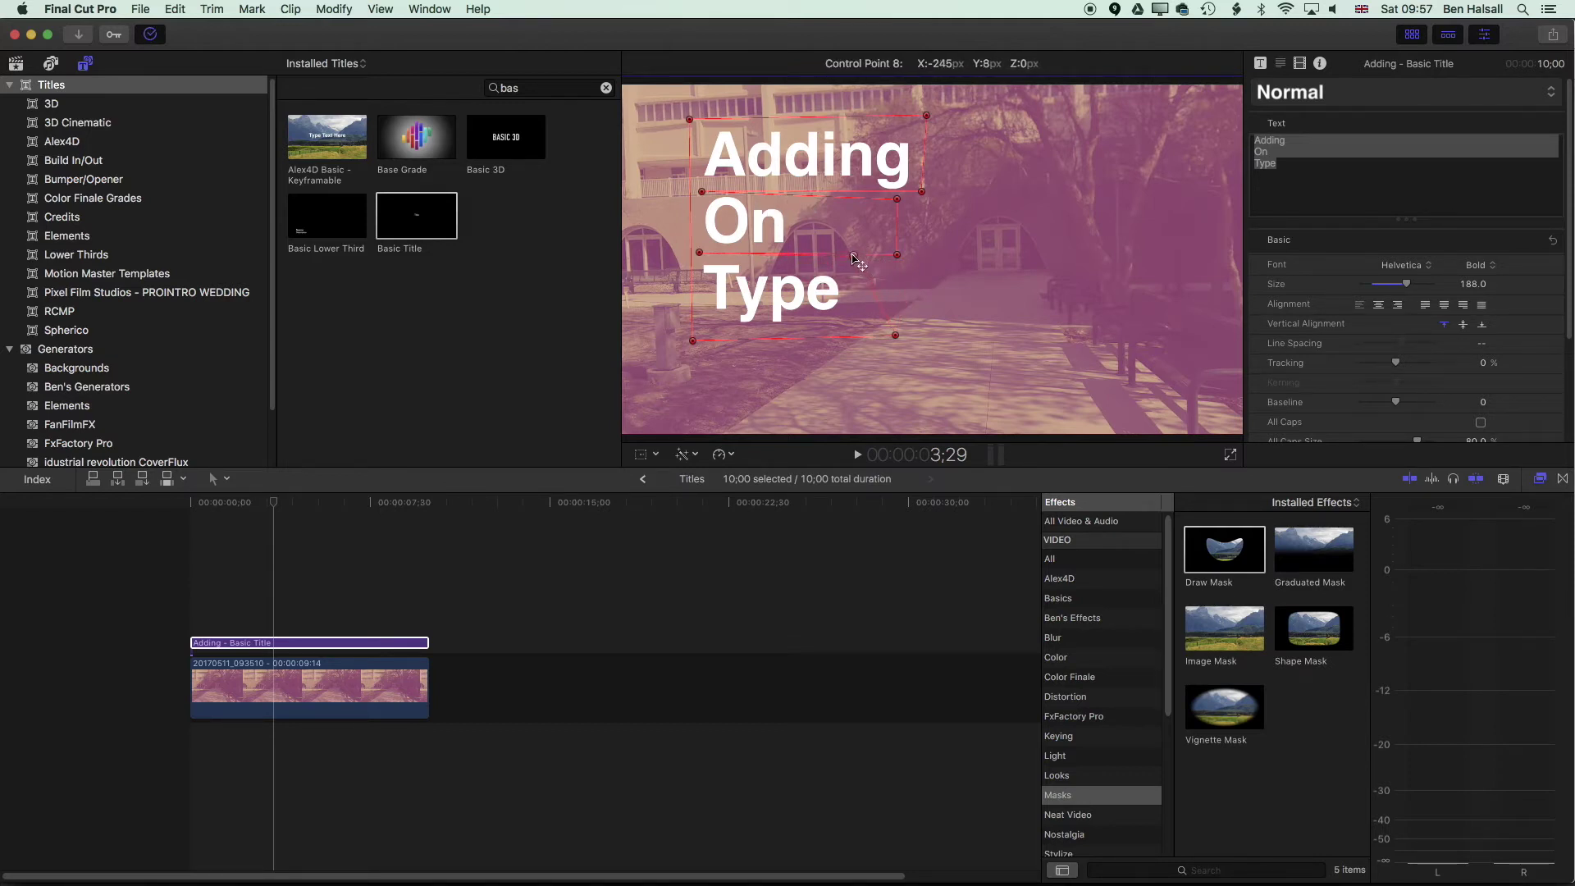
drag(895, 335, 846, 342)
drag(897, 255, 796, 254)
drag(897, 198, 798, 191)
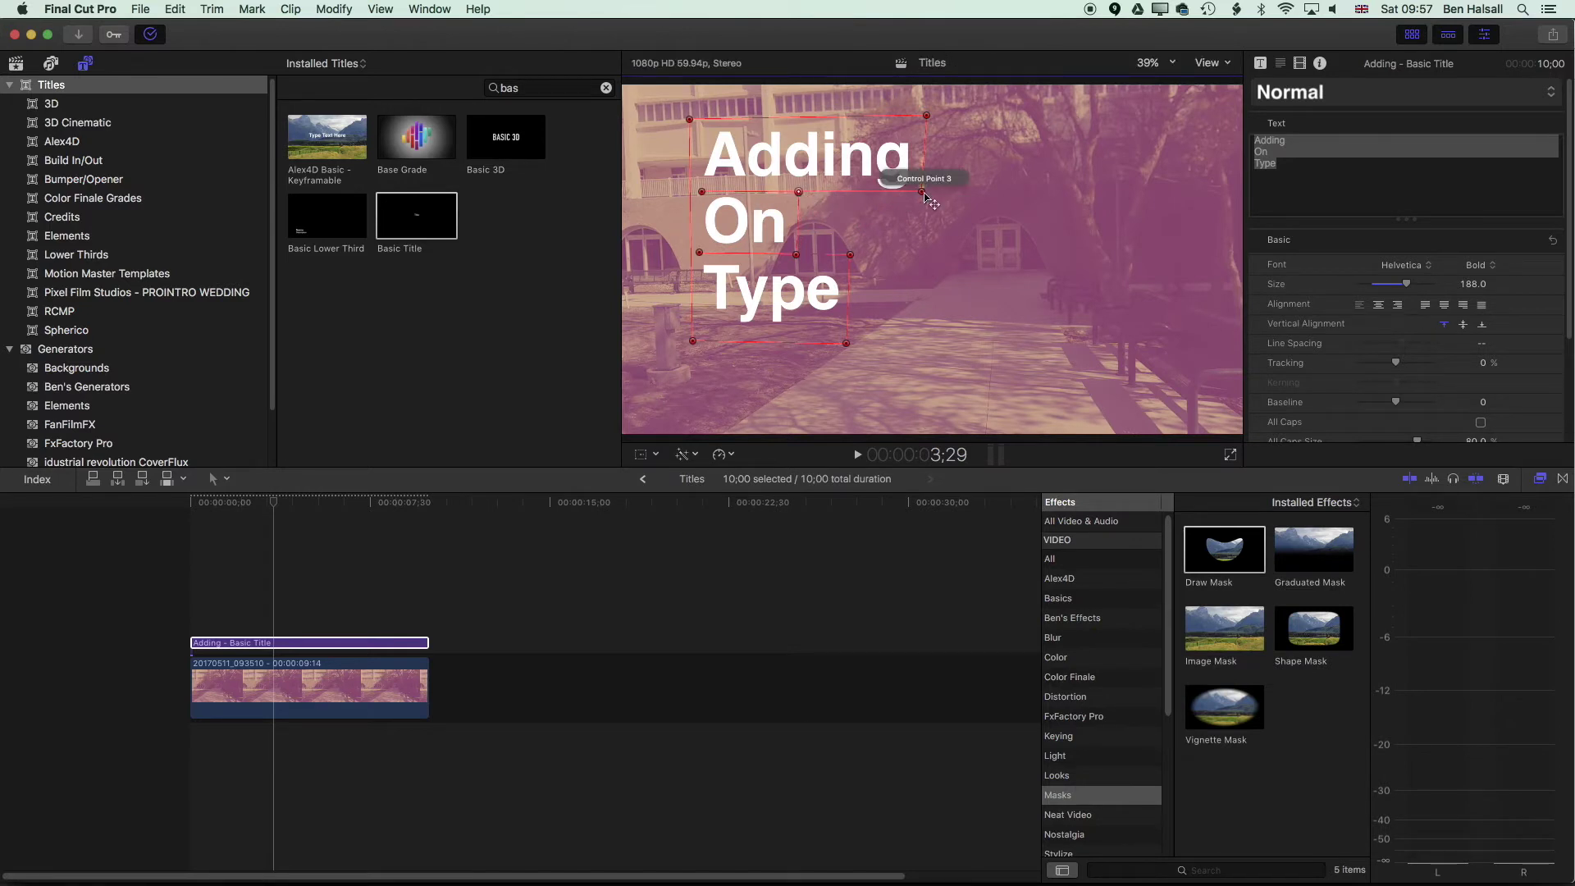
mouse_move(923, 192)
mouse_down()
mouse_move(845, 193)
mouse_move(926, 195)
mouse_up()
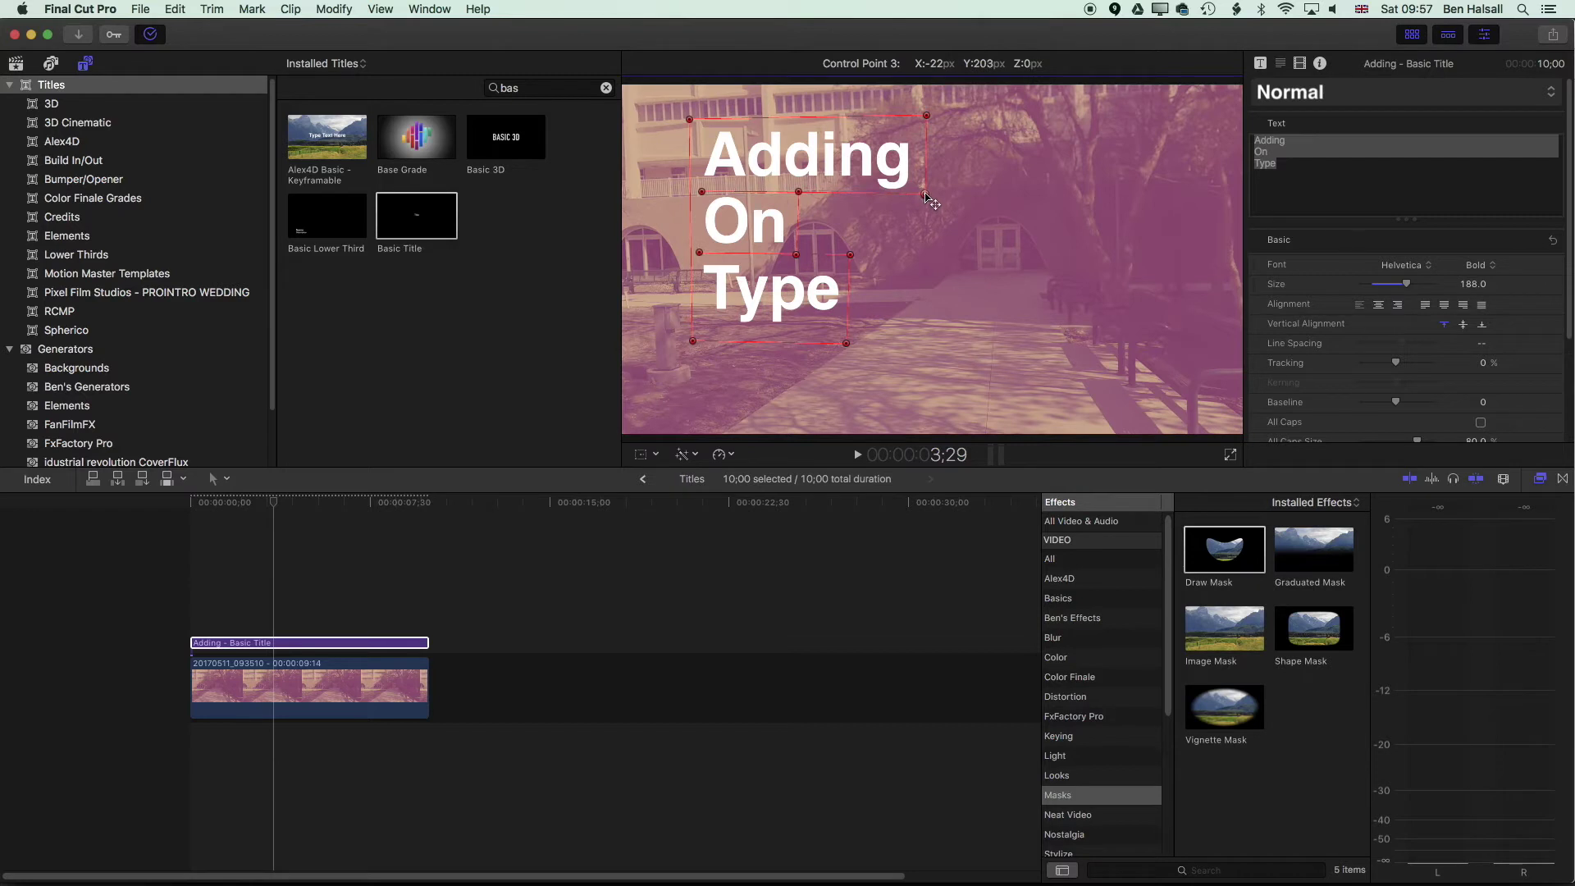
drag(926, 115, 925, 117)
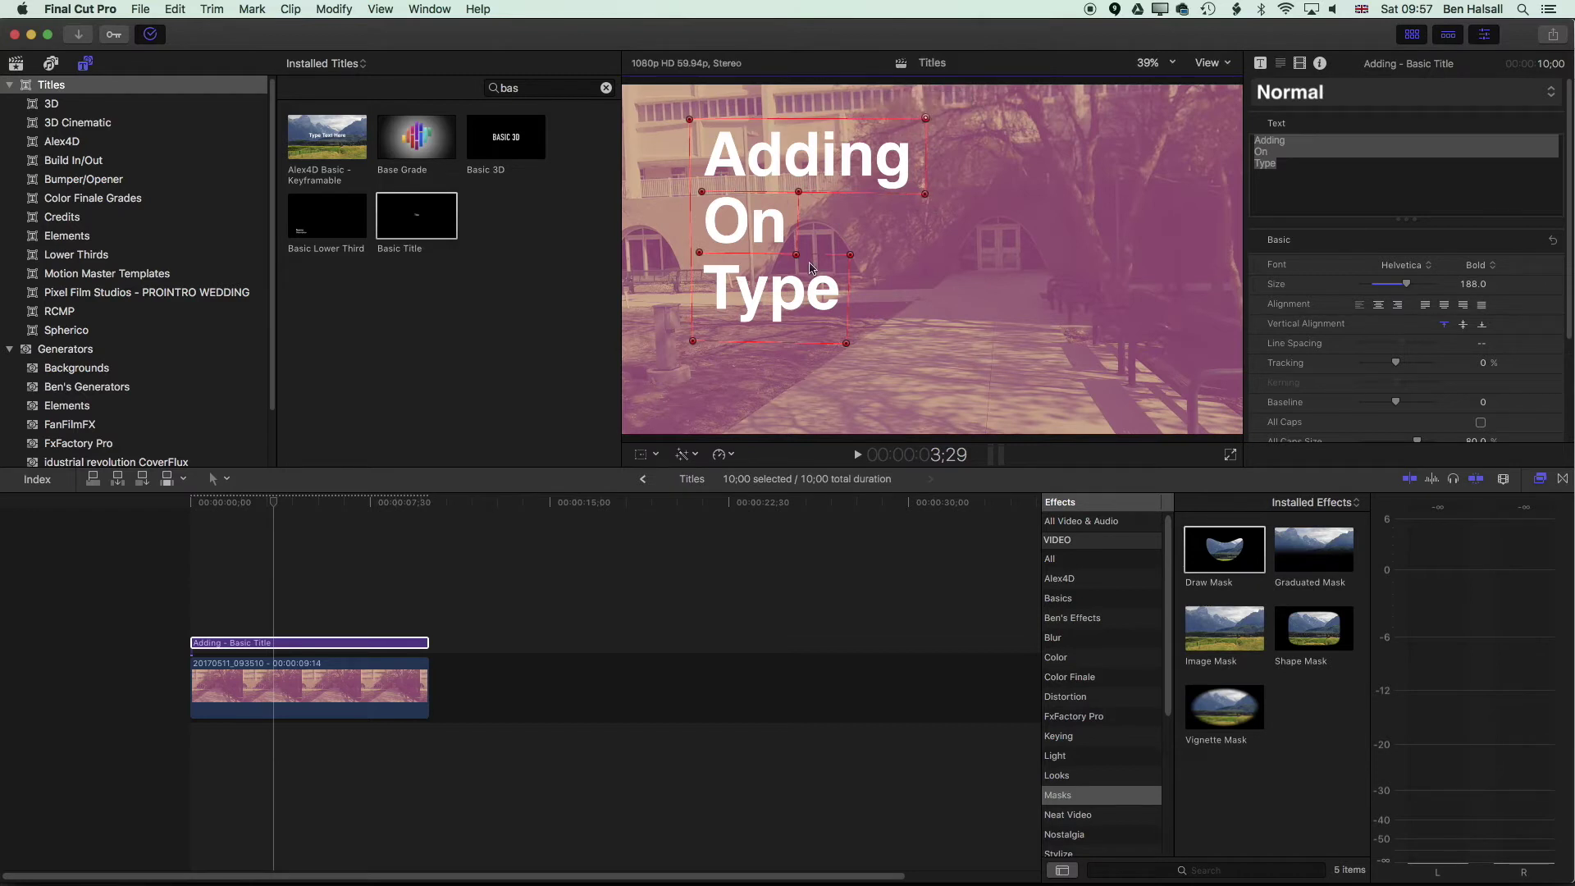
drag(846, 343, 846, 339)
drag(695, 343, 695, 337)
drag(846, 340, 848, 340)
click(290, 642)
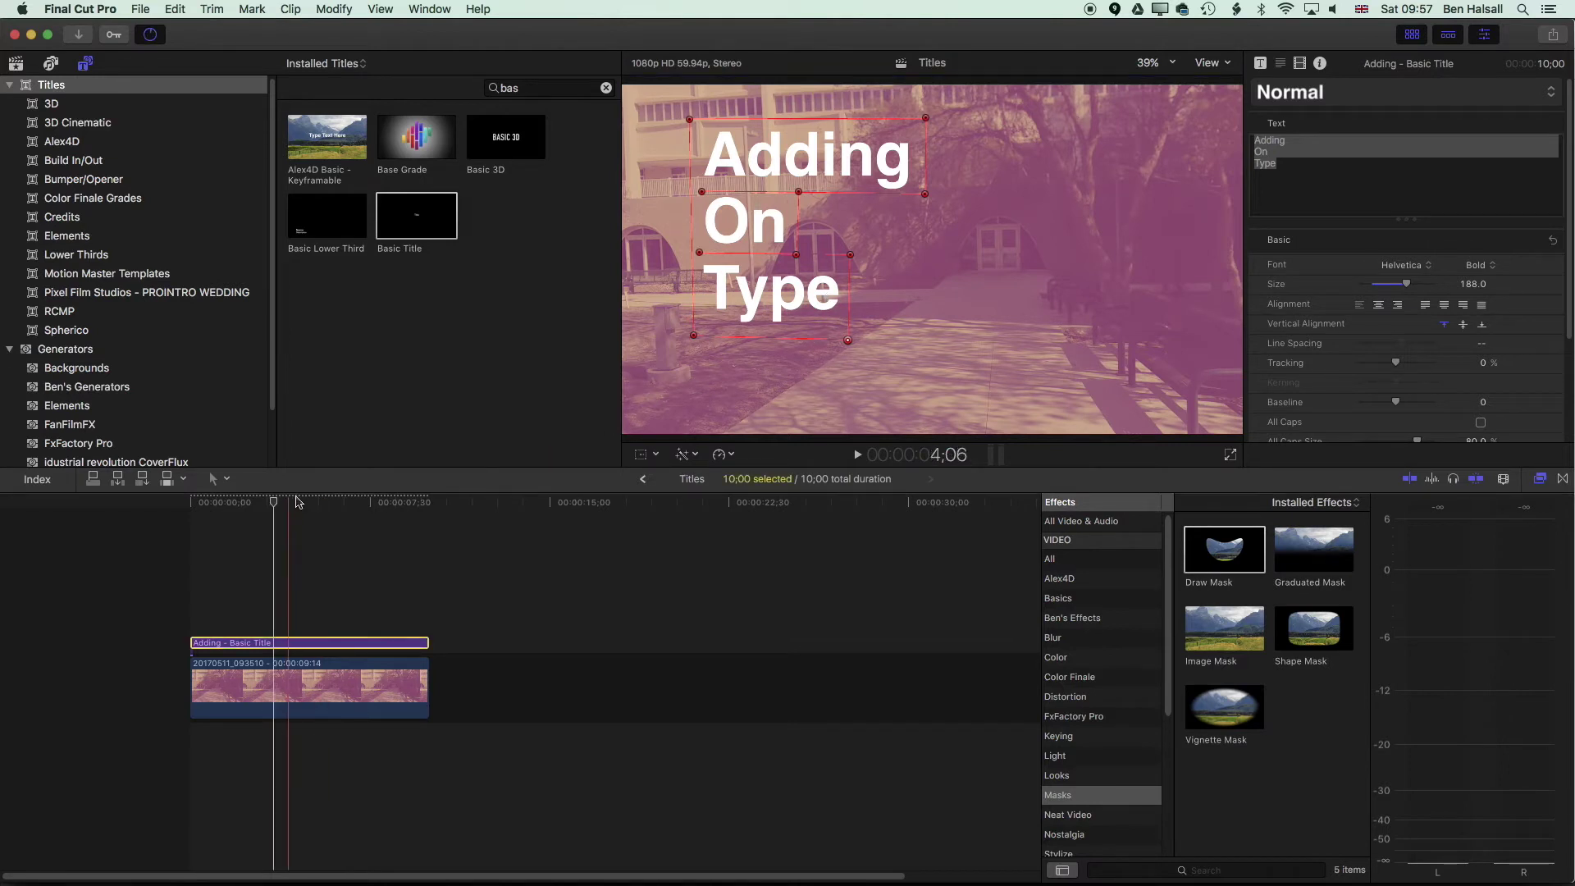
drag(275, 502, 215, 502)
key(Home)
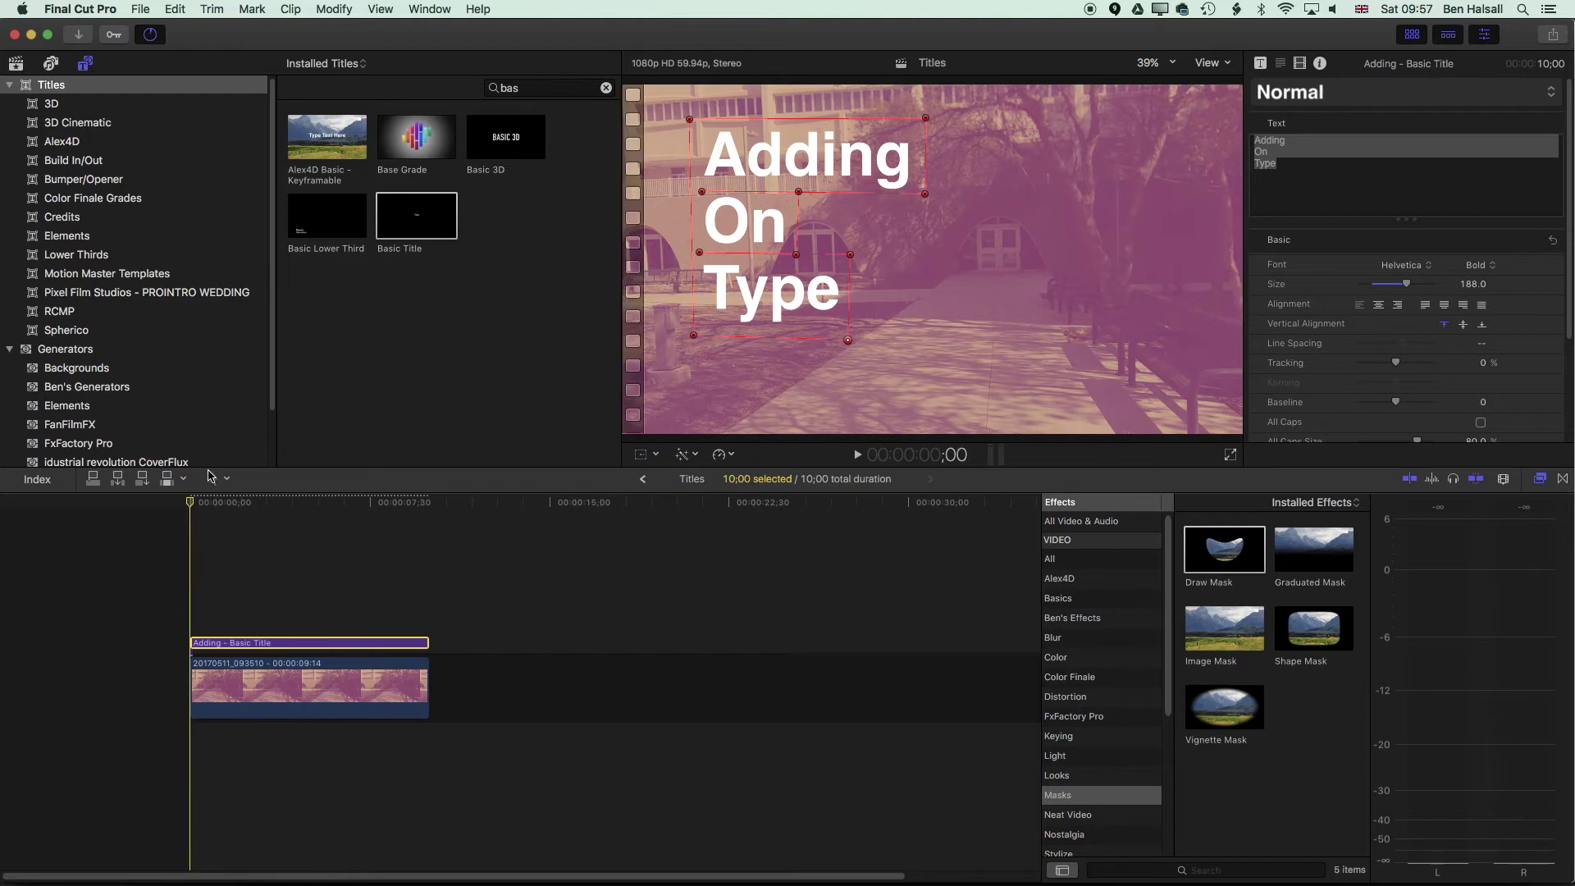
key(space)
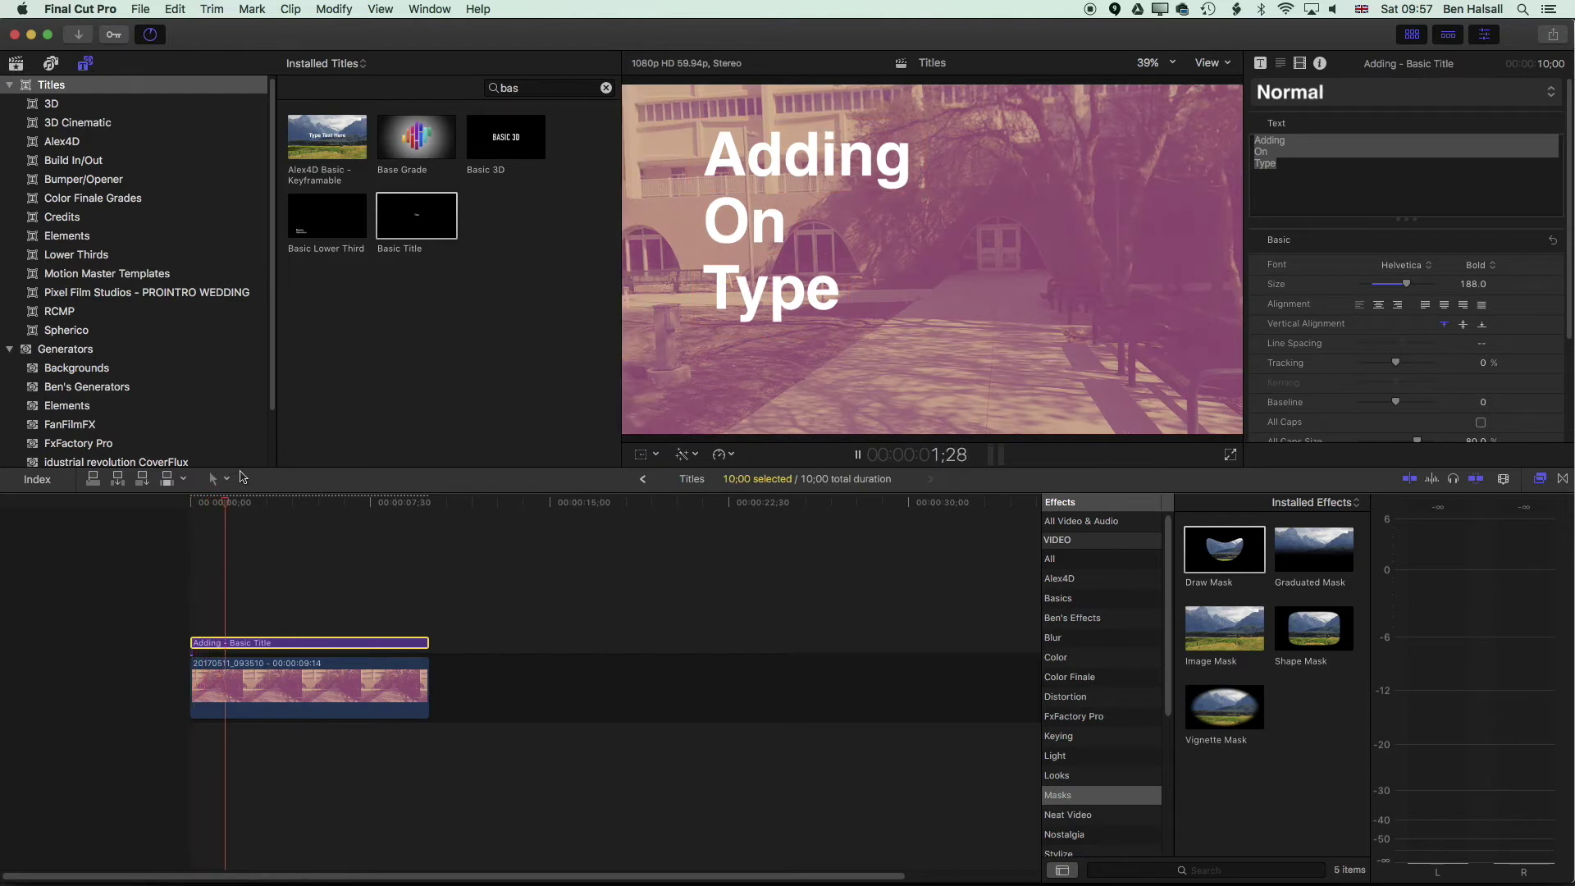
key(space)
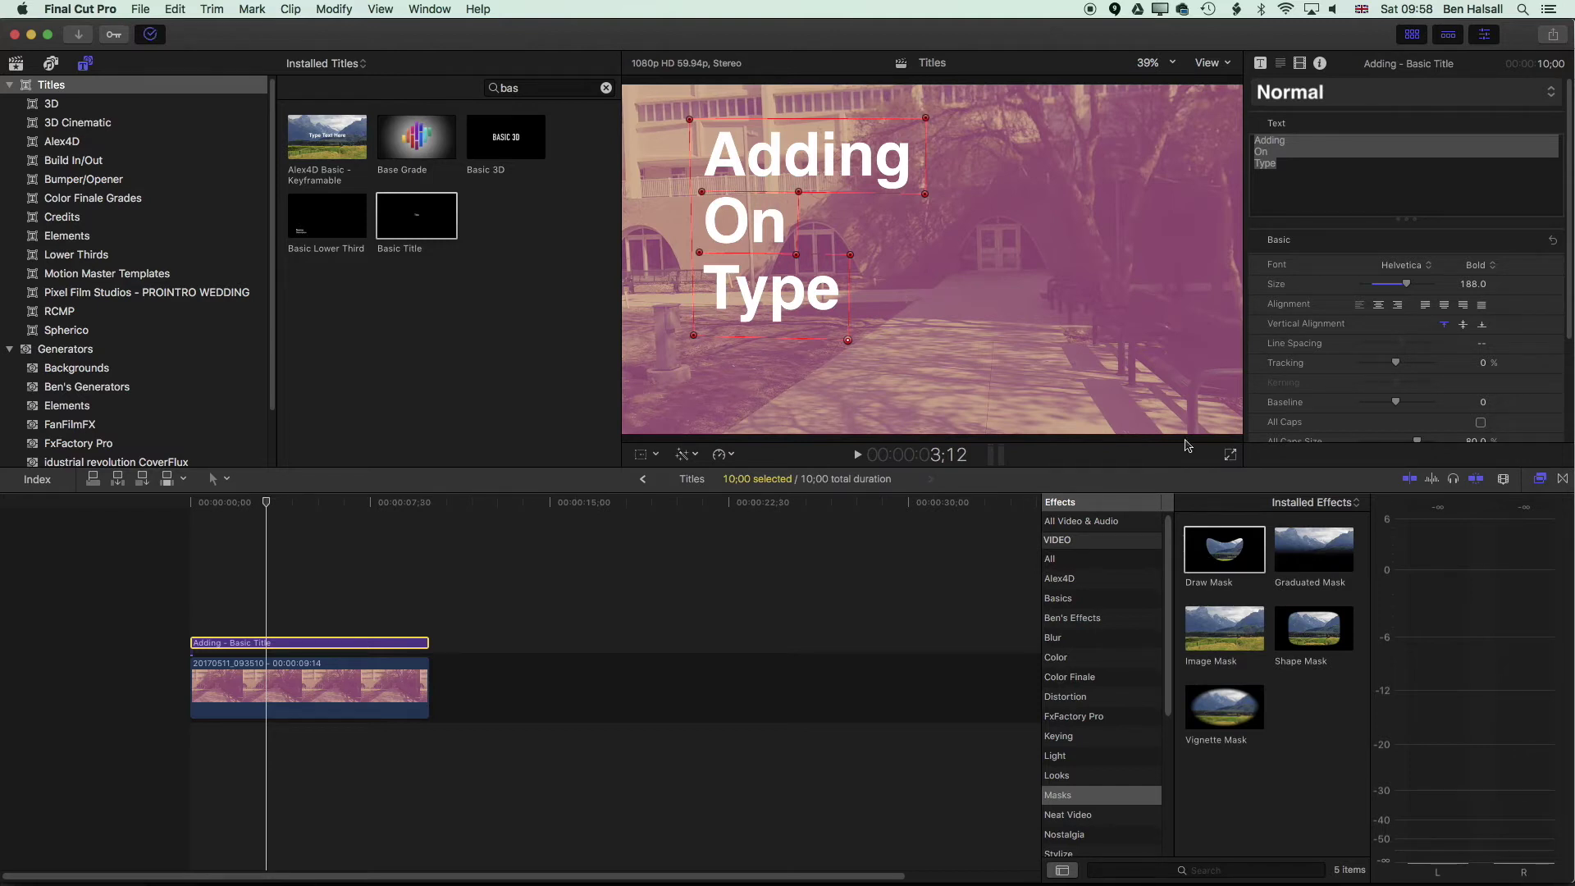
Add a Draw Mask Control Points keyframe at 3;12, then move the playhead back toward the title's start
click(1300, 65)
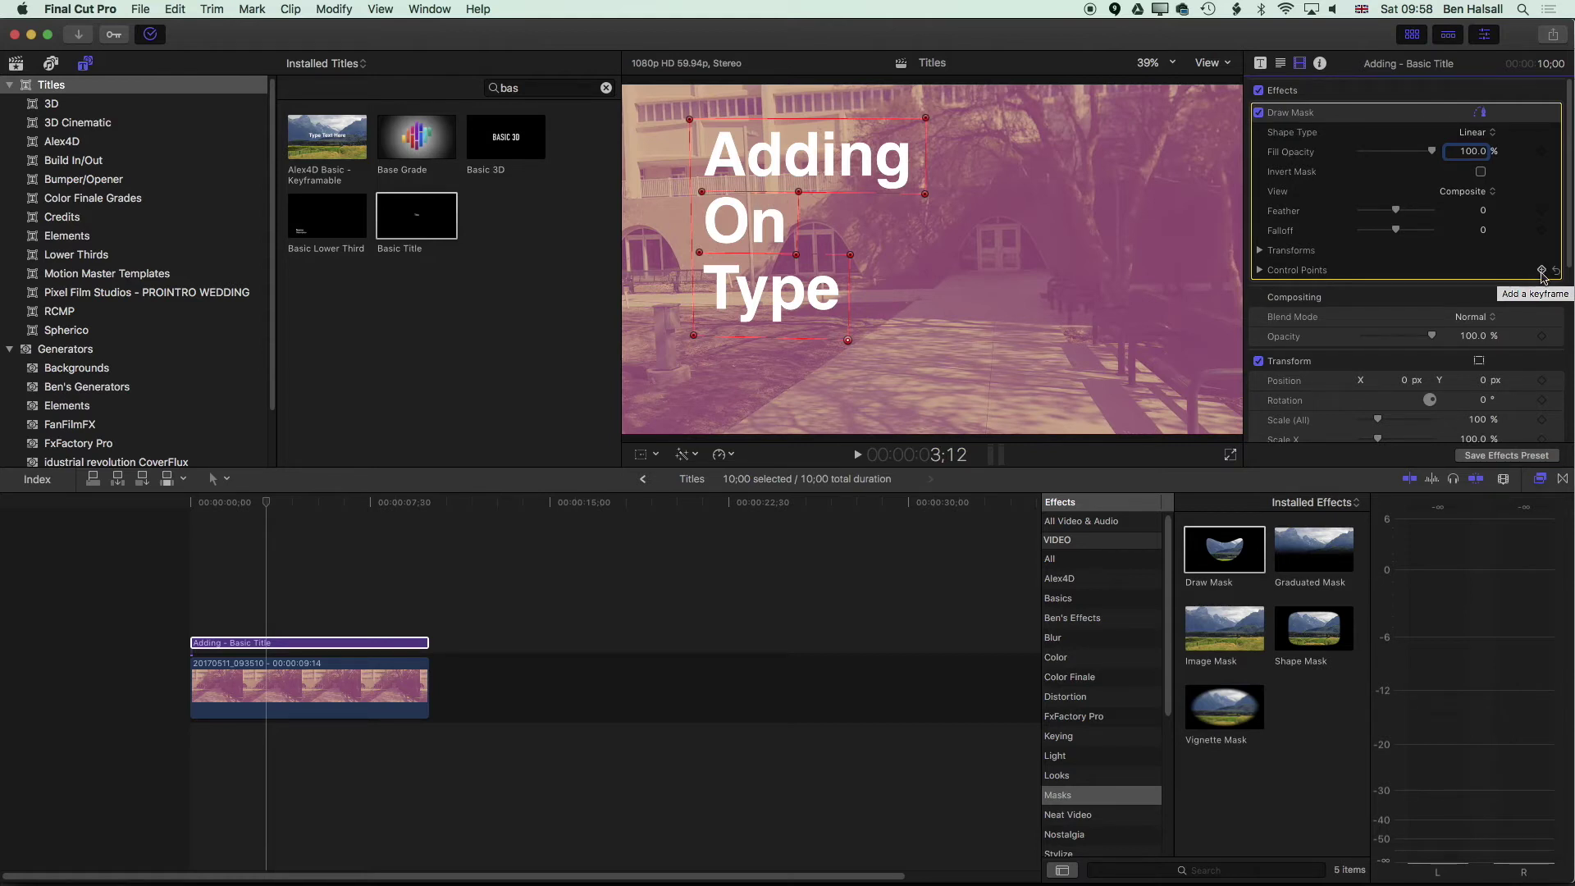
click(1541, 272)
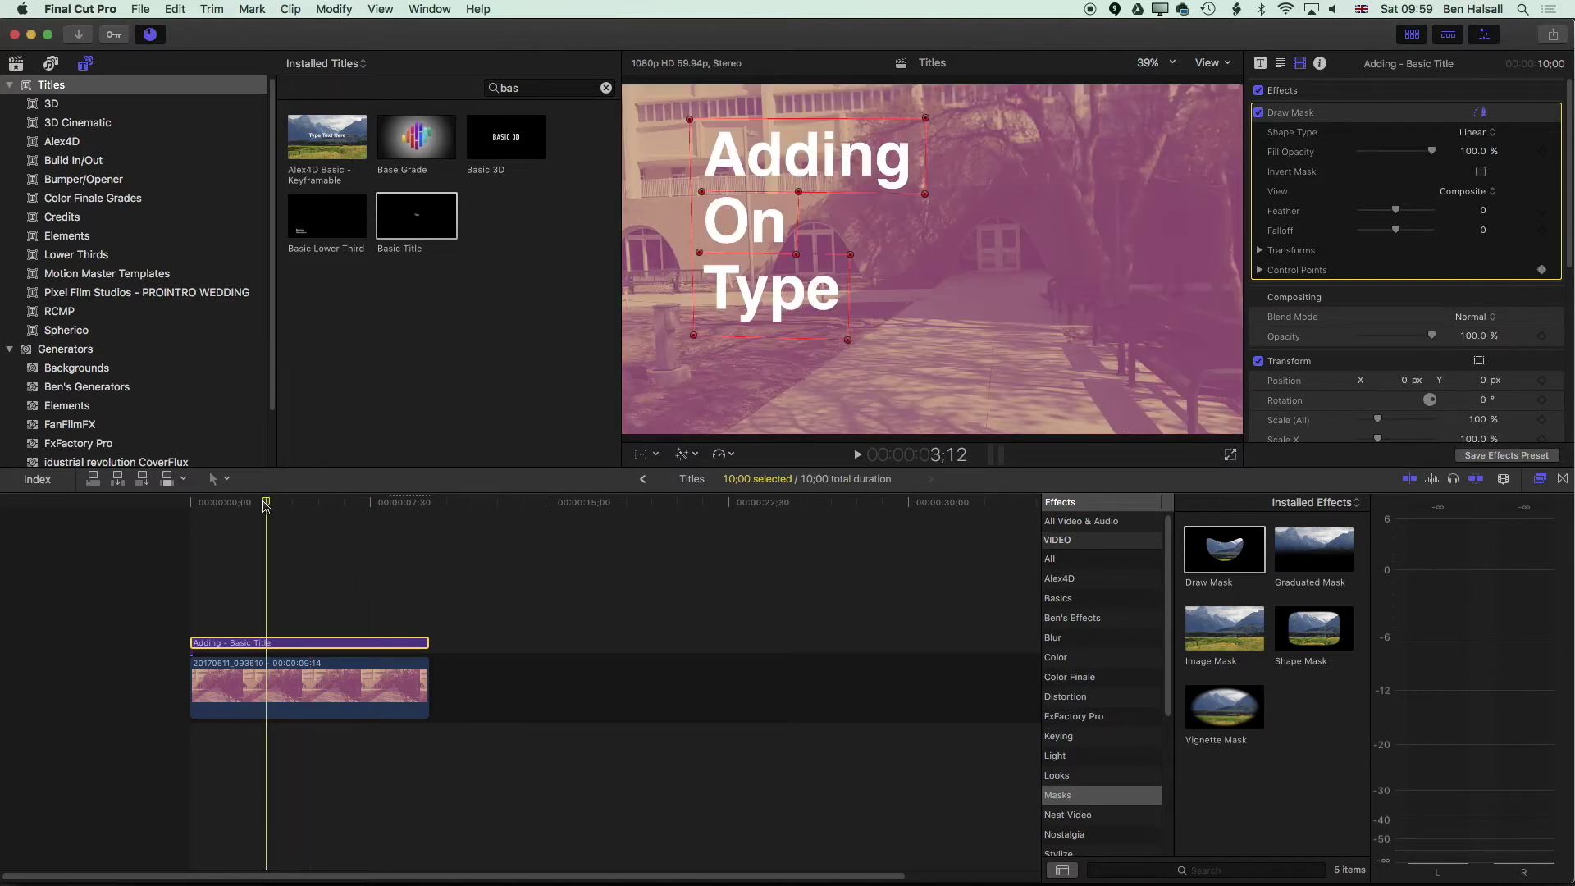
drag(265, 506, 187, 508)
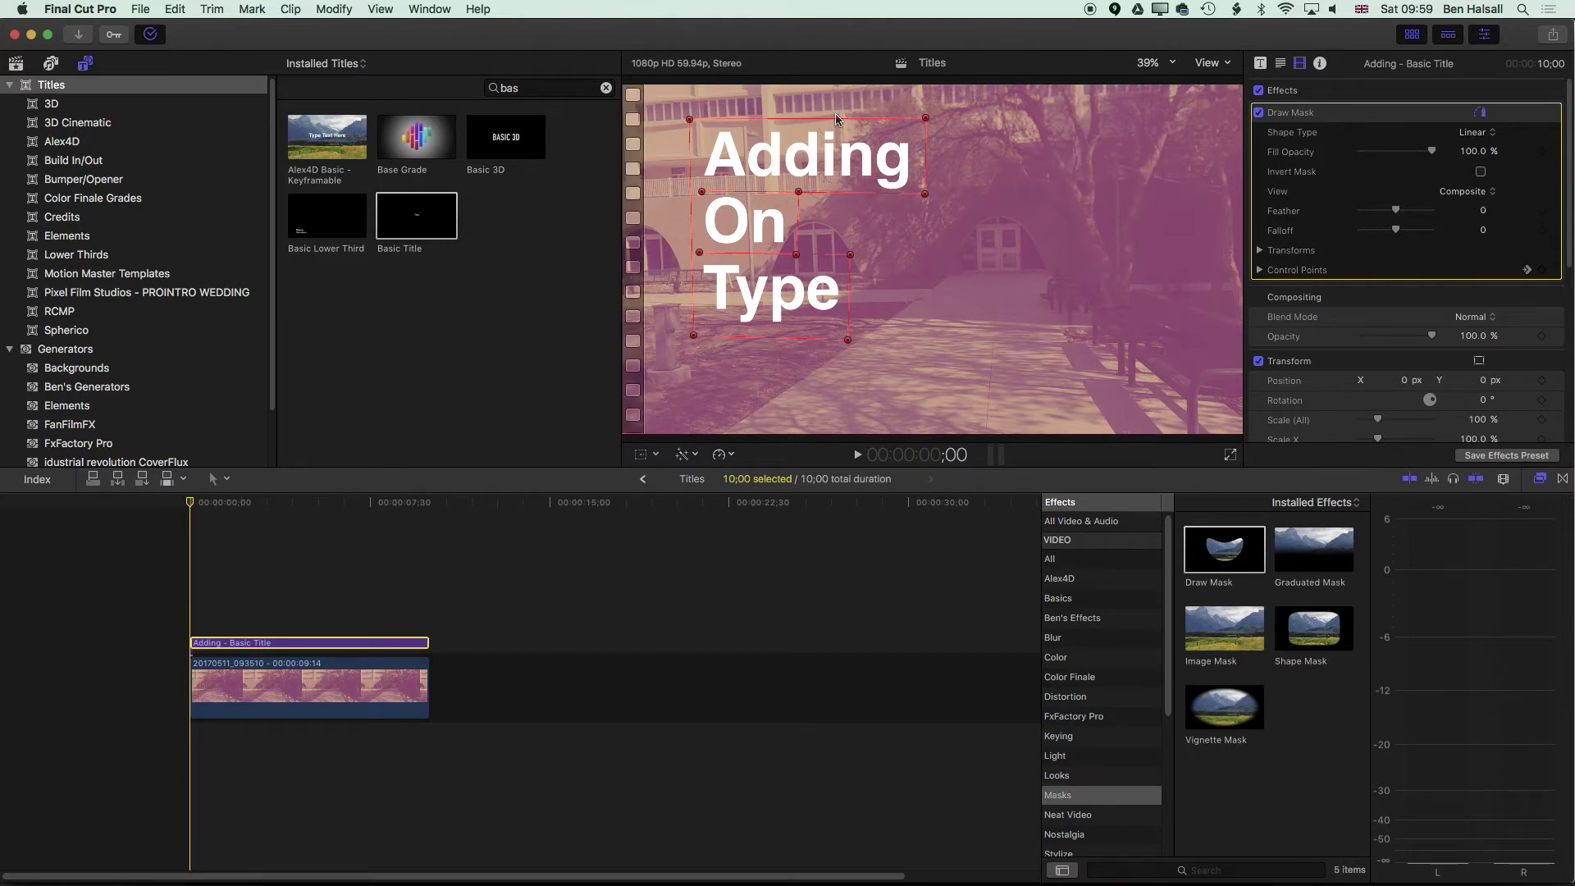
drag(187, 495, 182, 528)
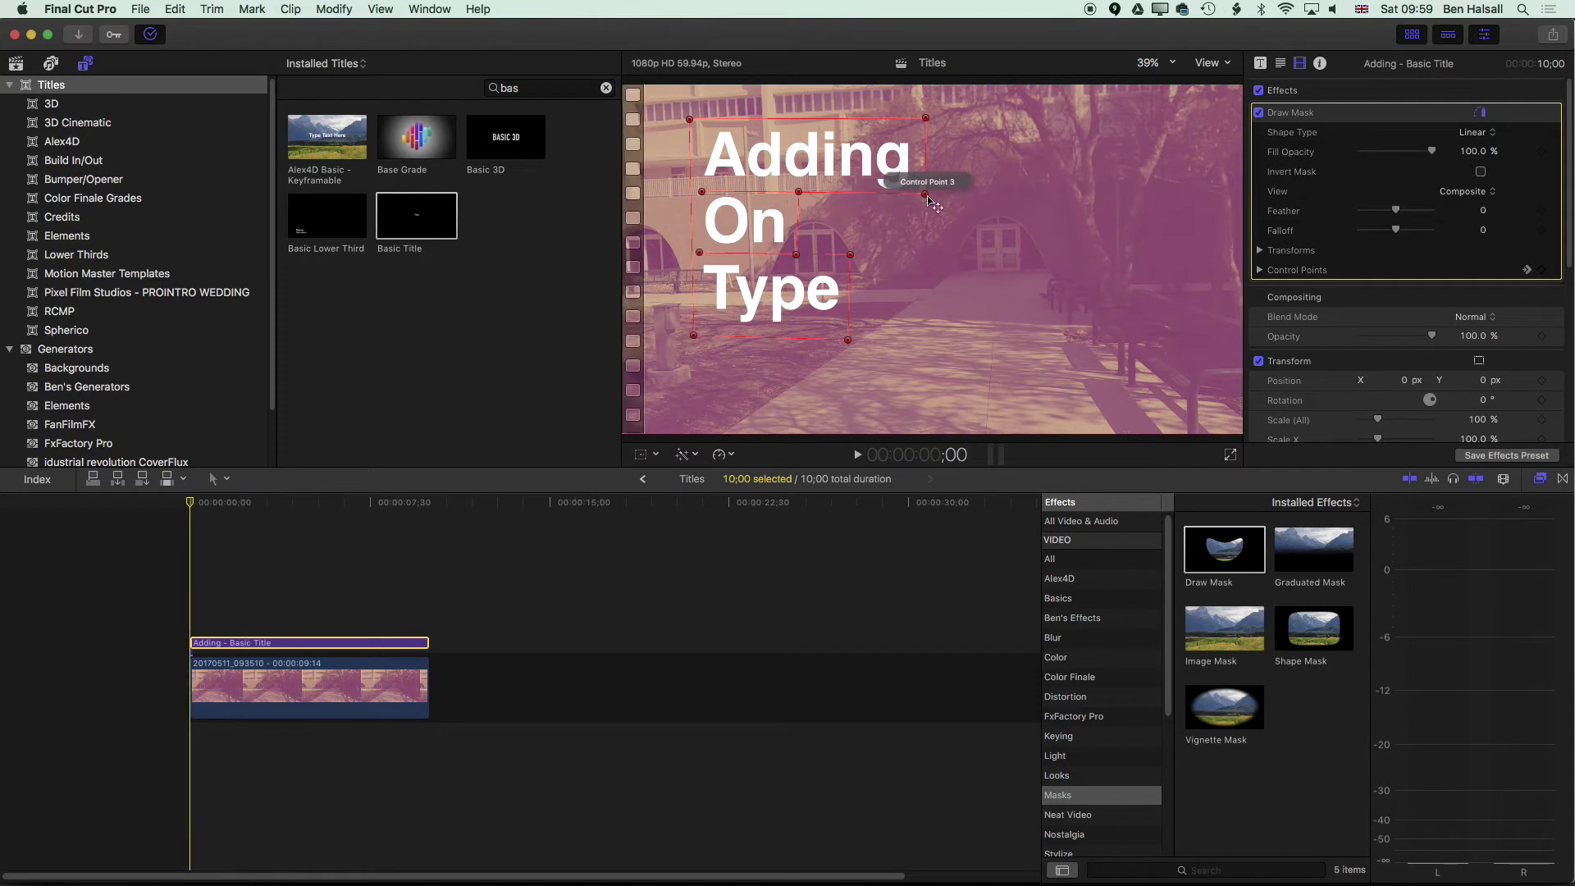
At 0;00, drag the right-side mask points left over Adding, On and Type to hide the title
drag(925, 194, 716, 197)
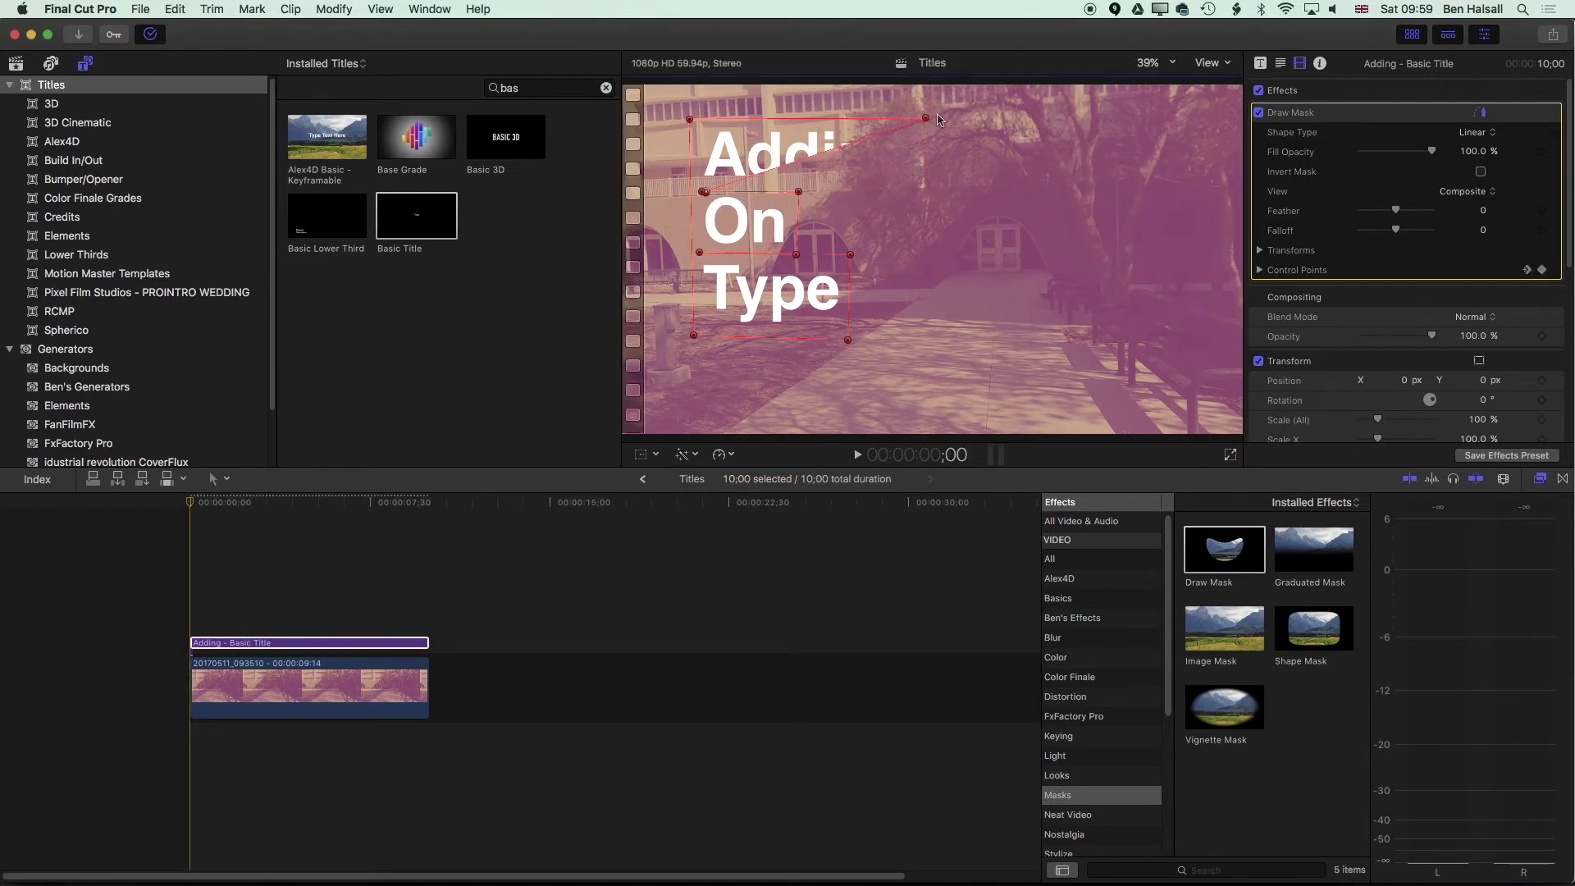
drag(925, 117, 699, 124)
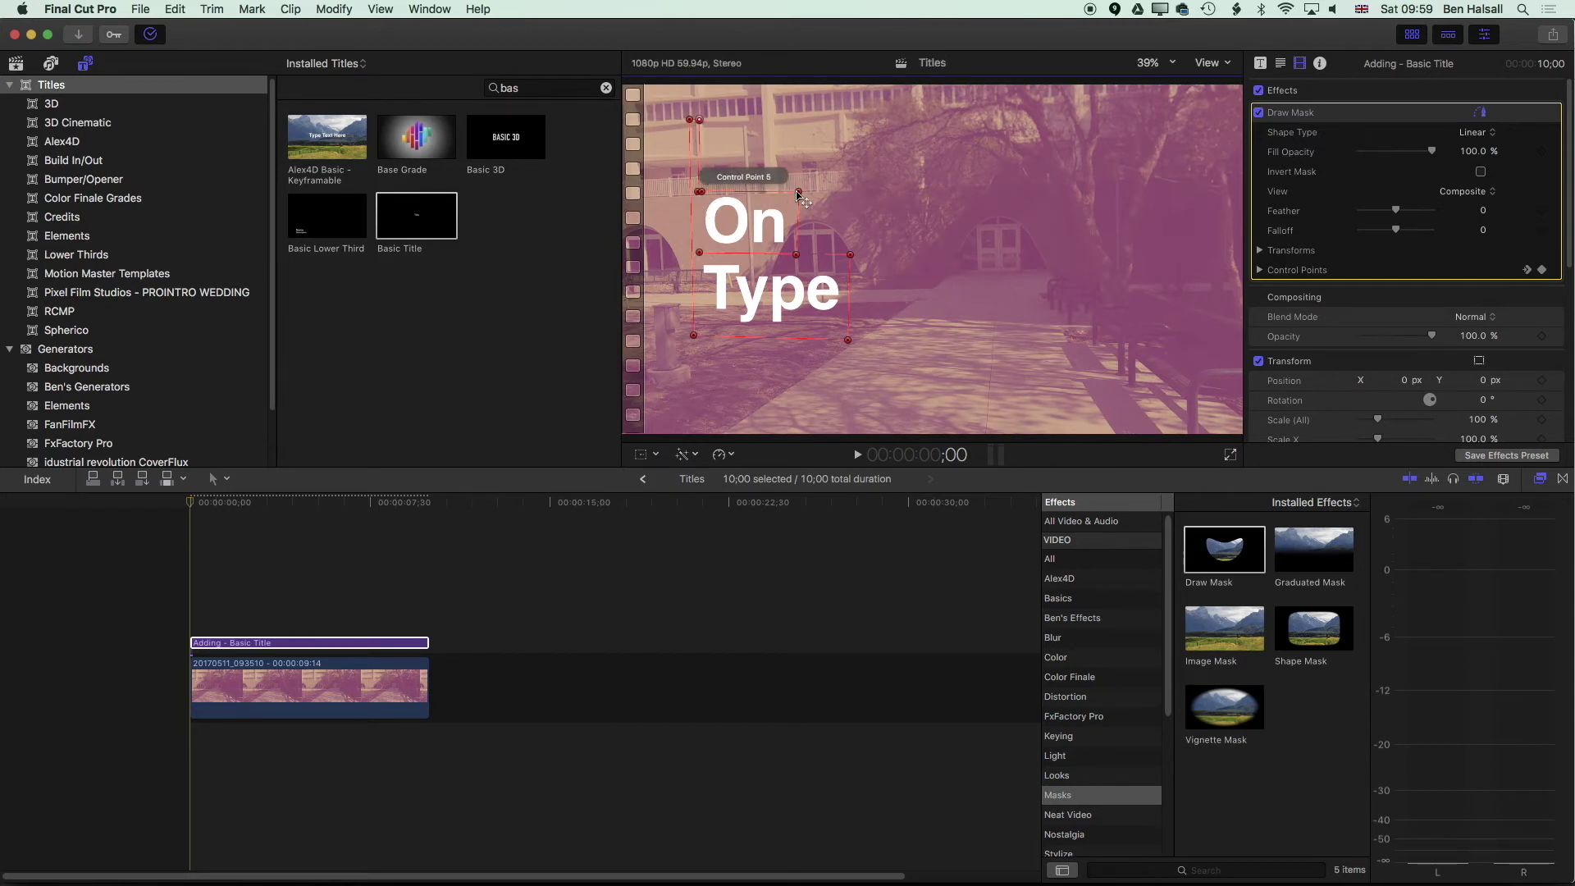
drag(799, 192, 710, 199)
drag(796, 255, 719, 261)
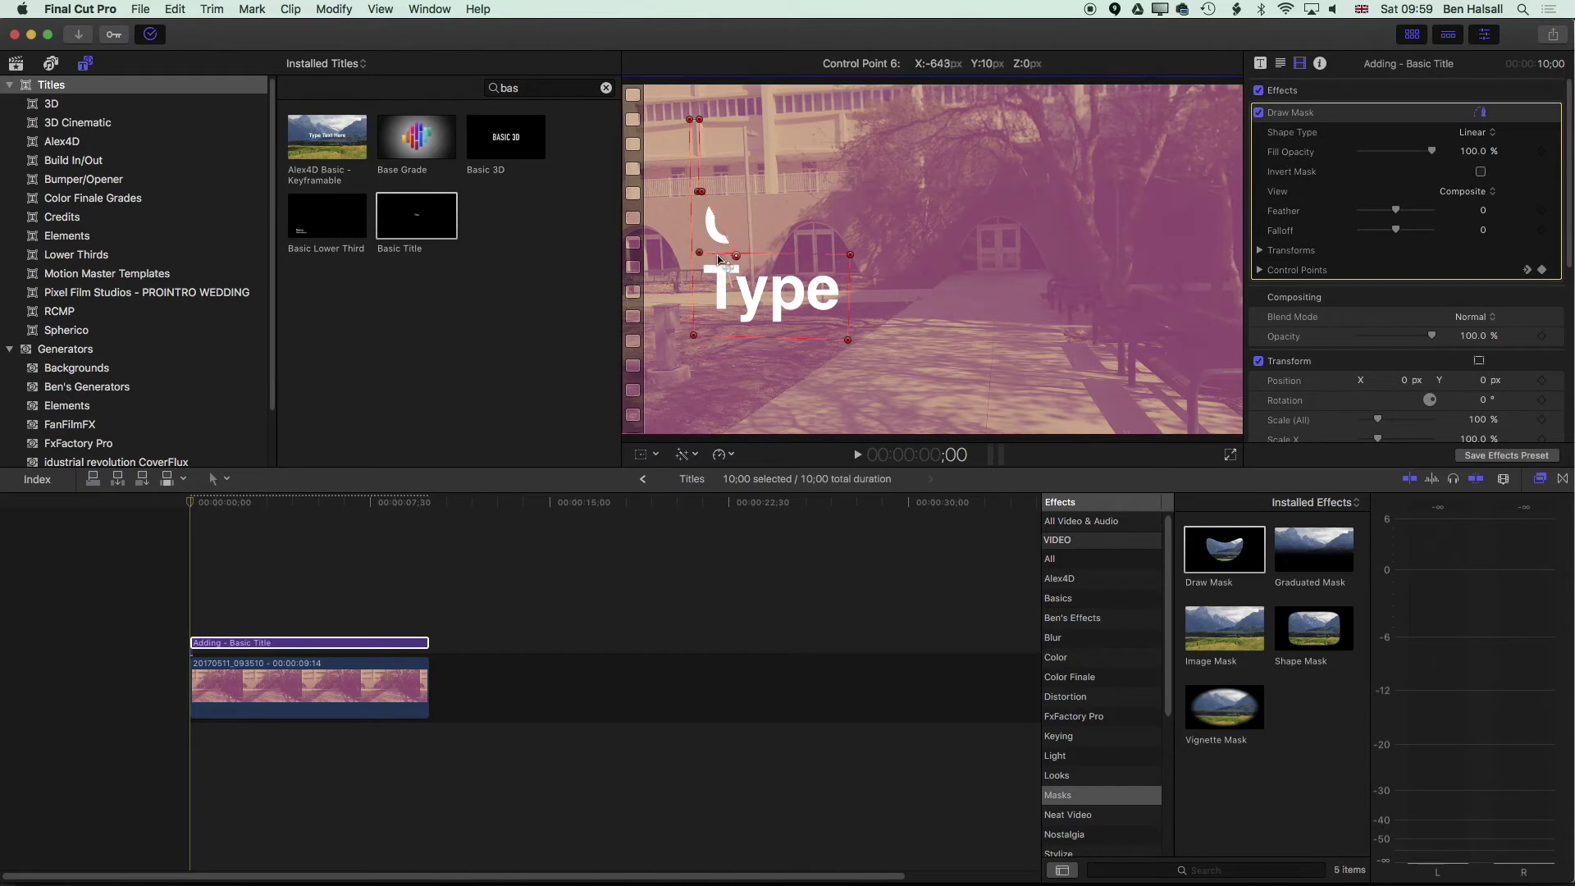
drag(849, 254, 696, 253)
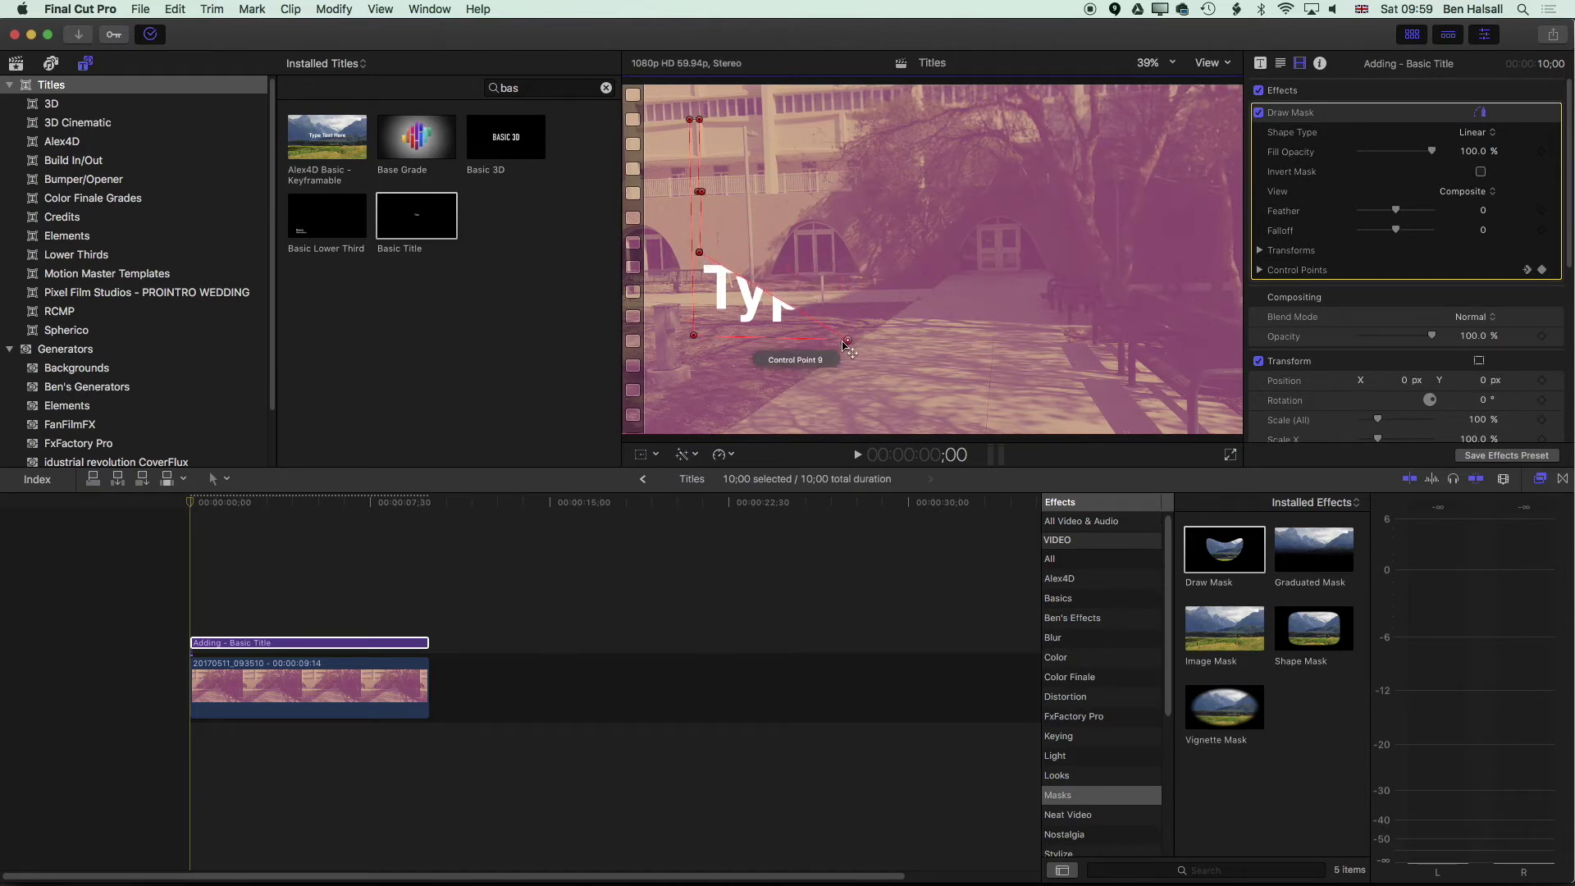
drag(847, 340, 702, 337)
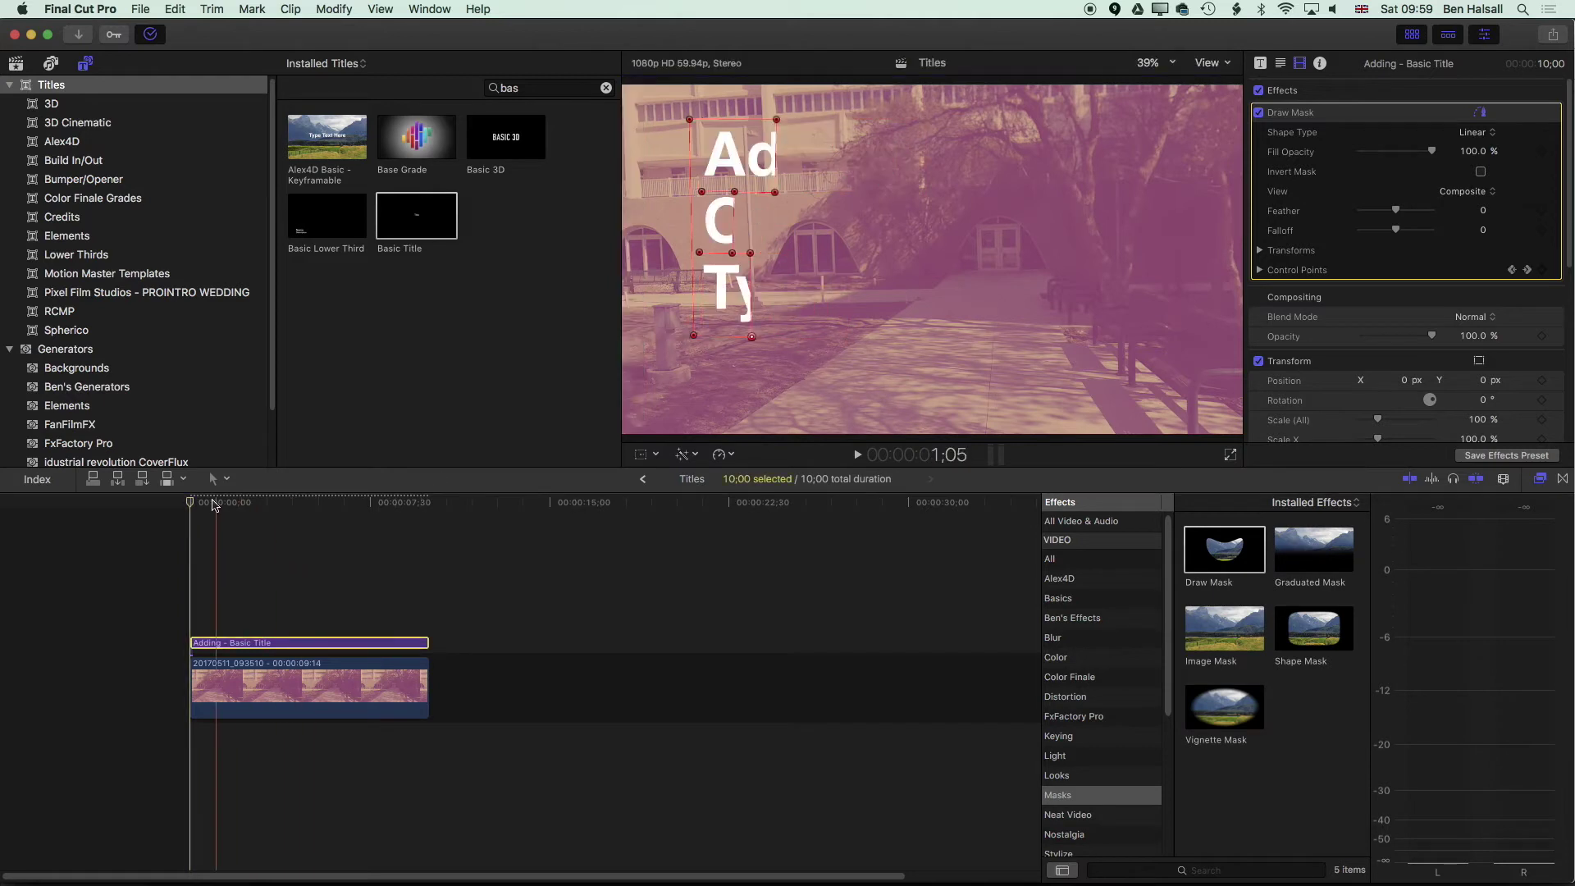
key(space)
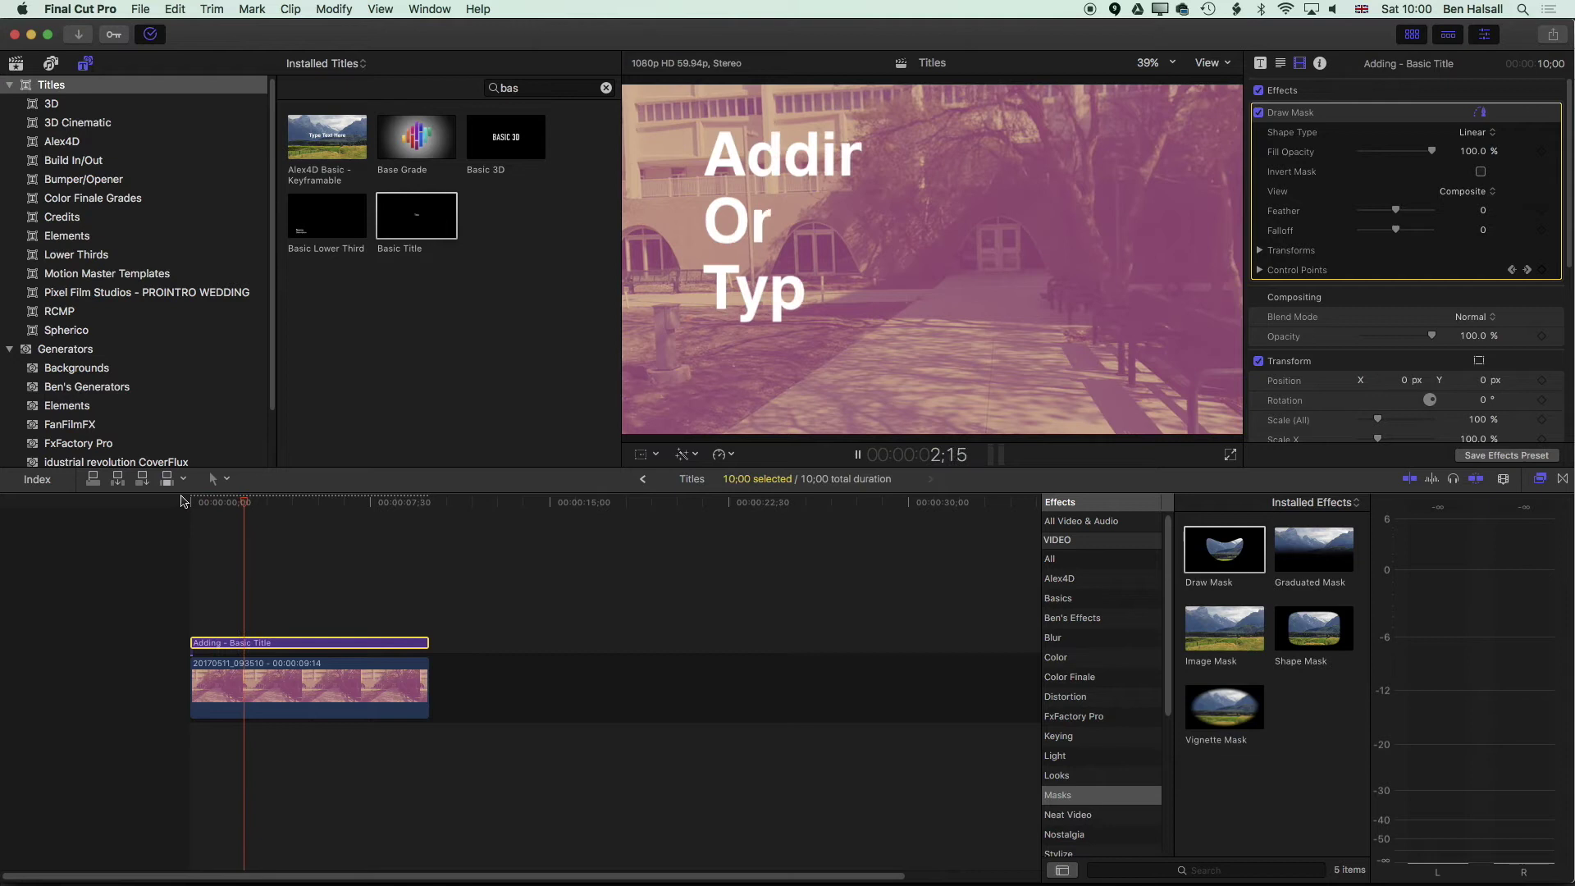
key(space)
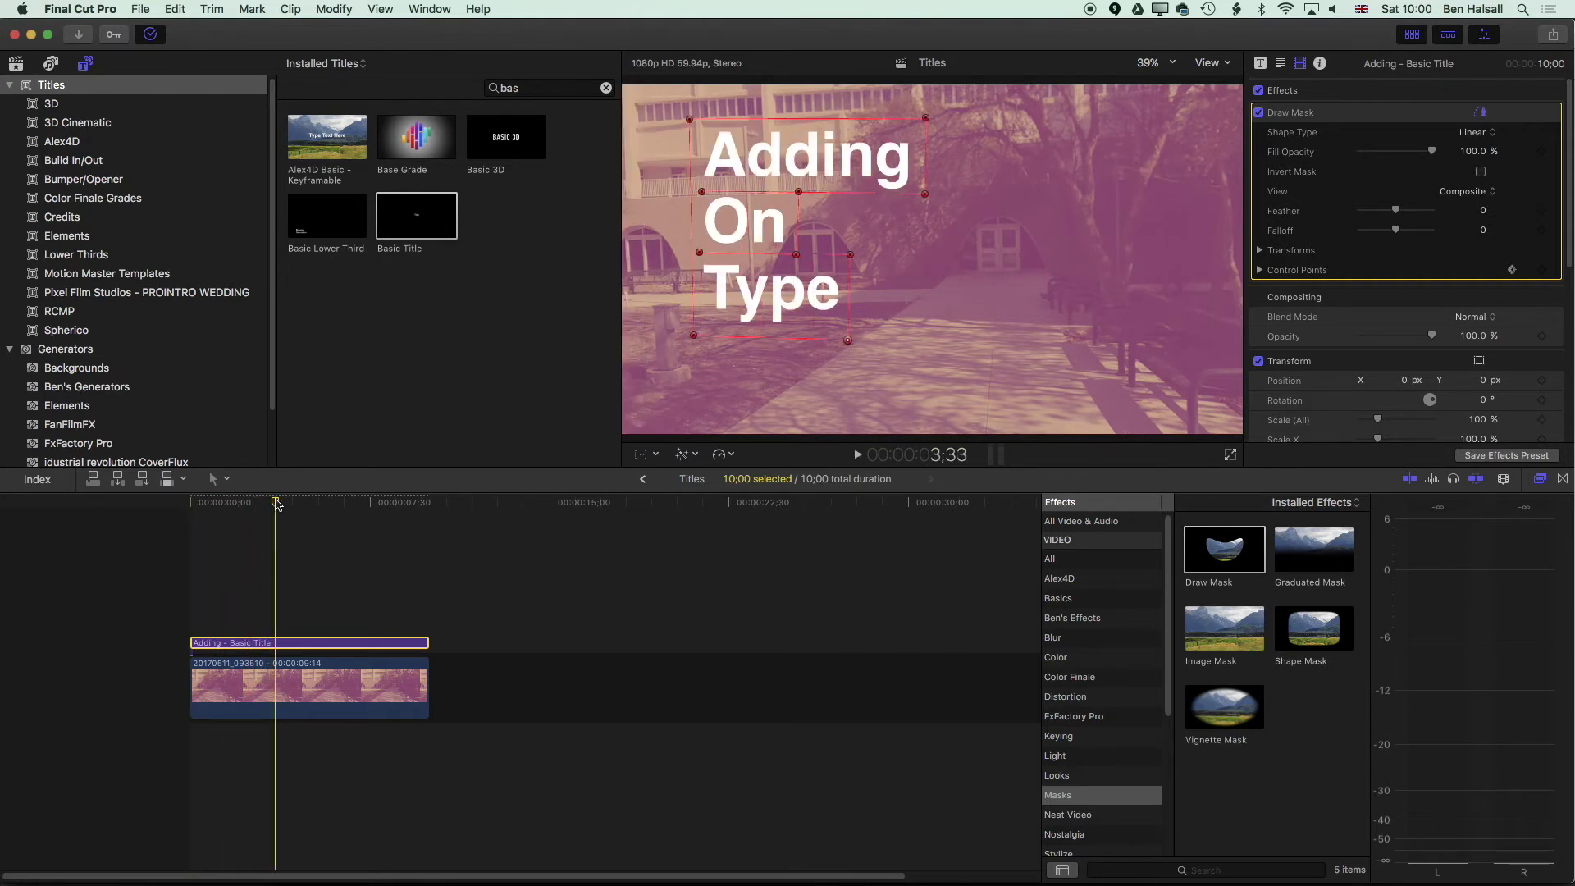
drag(282, 500, 176, 509)
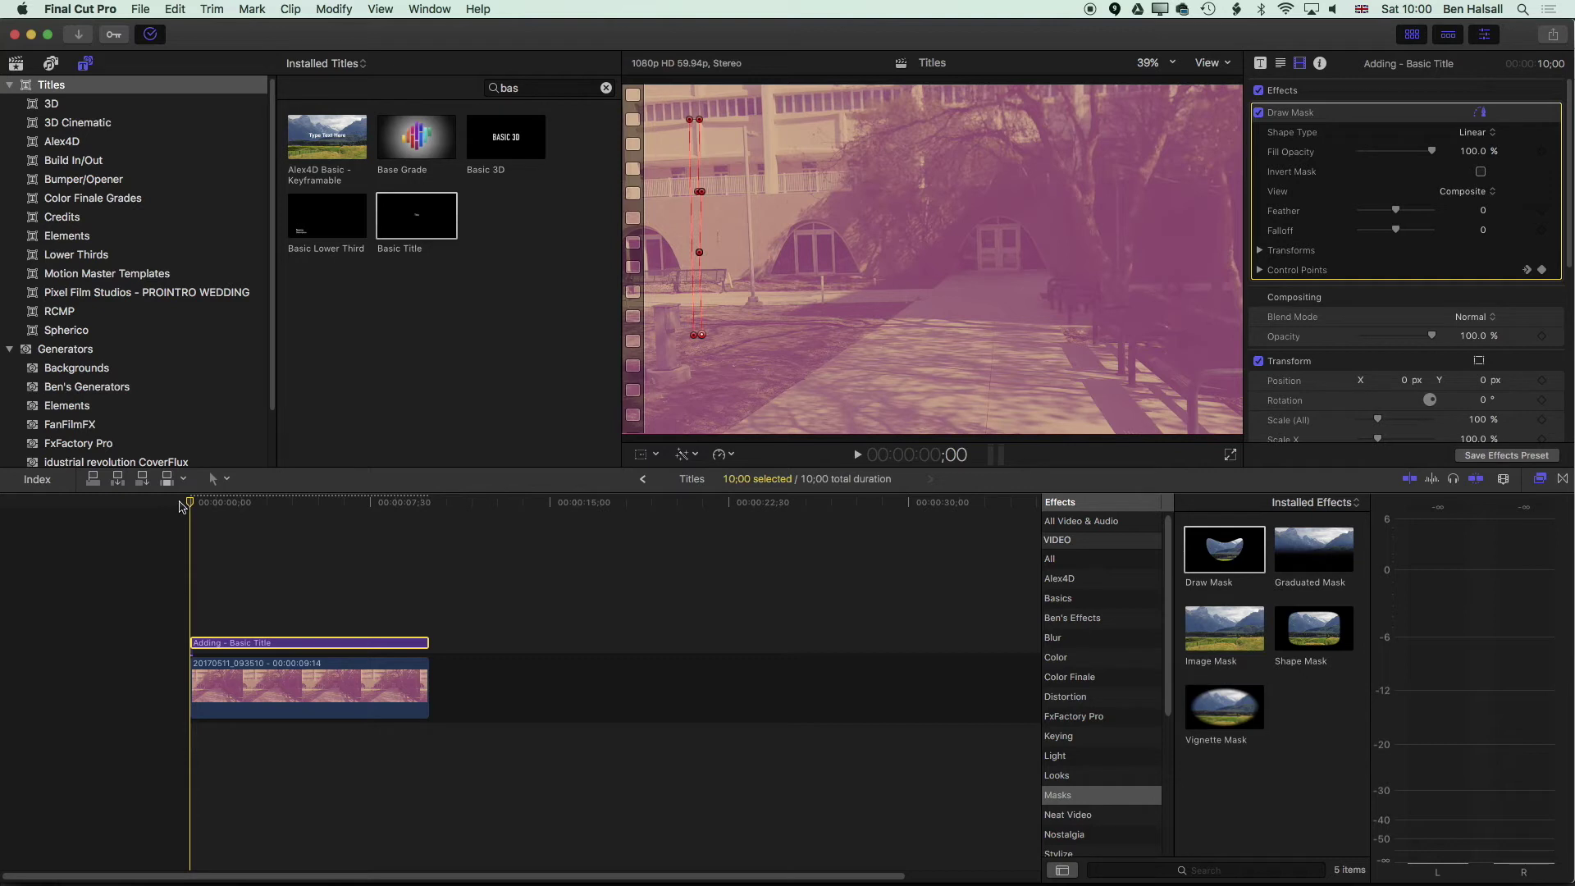
key(space)
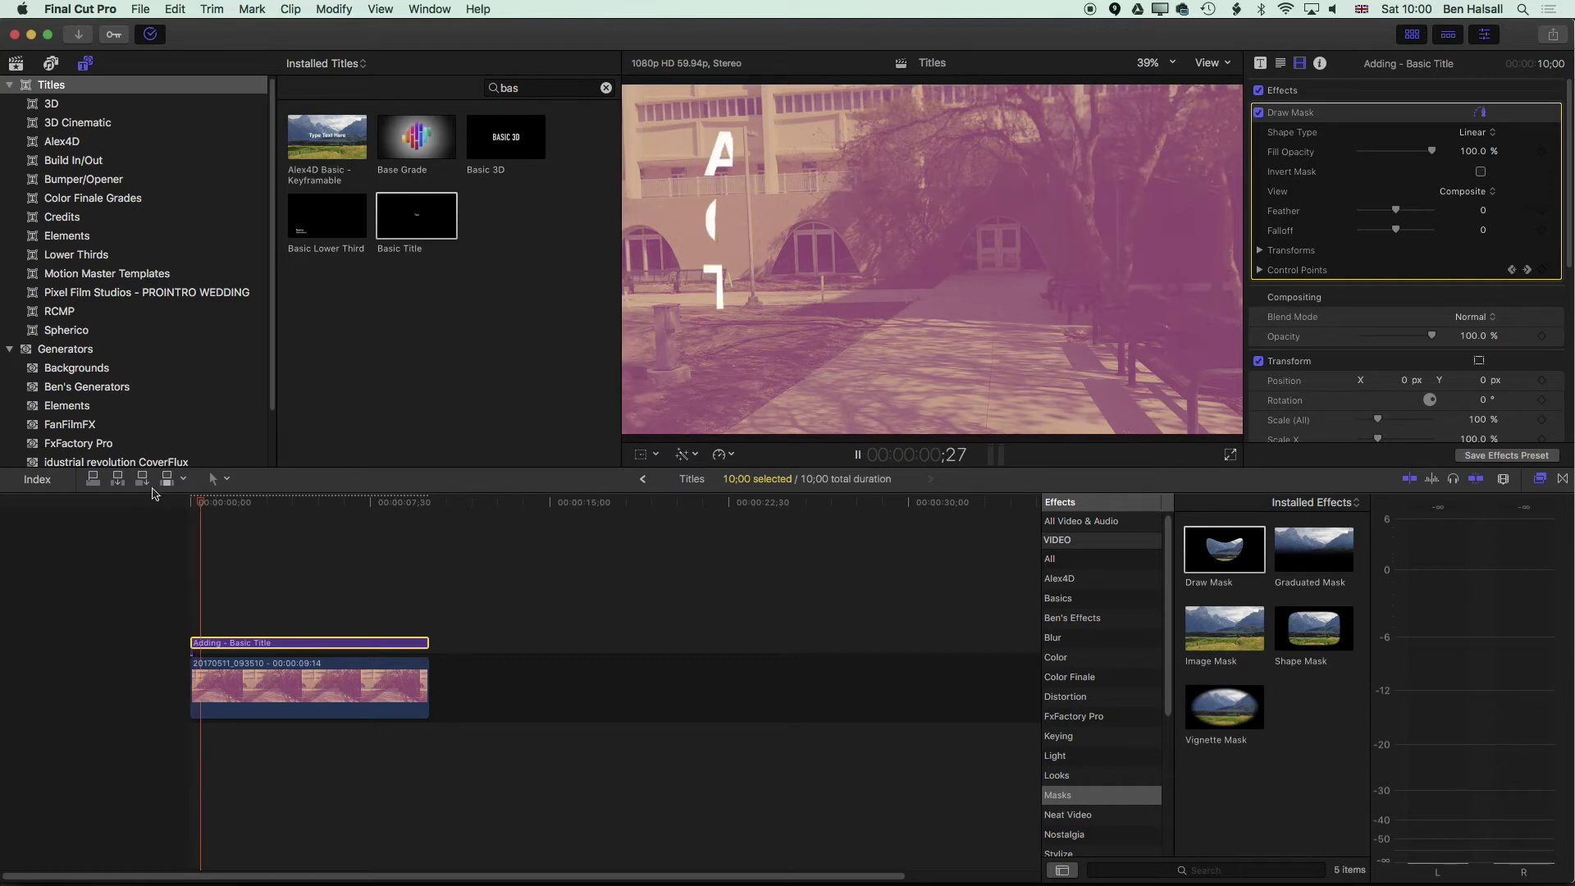
key(space)
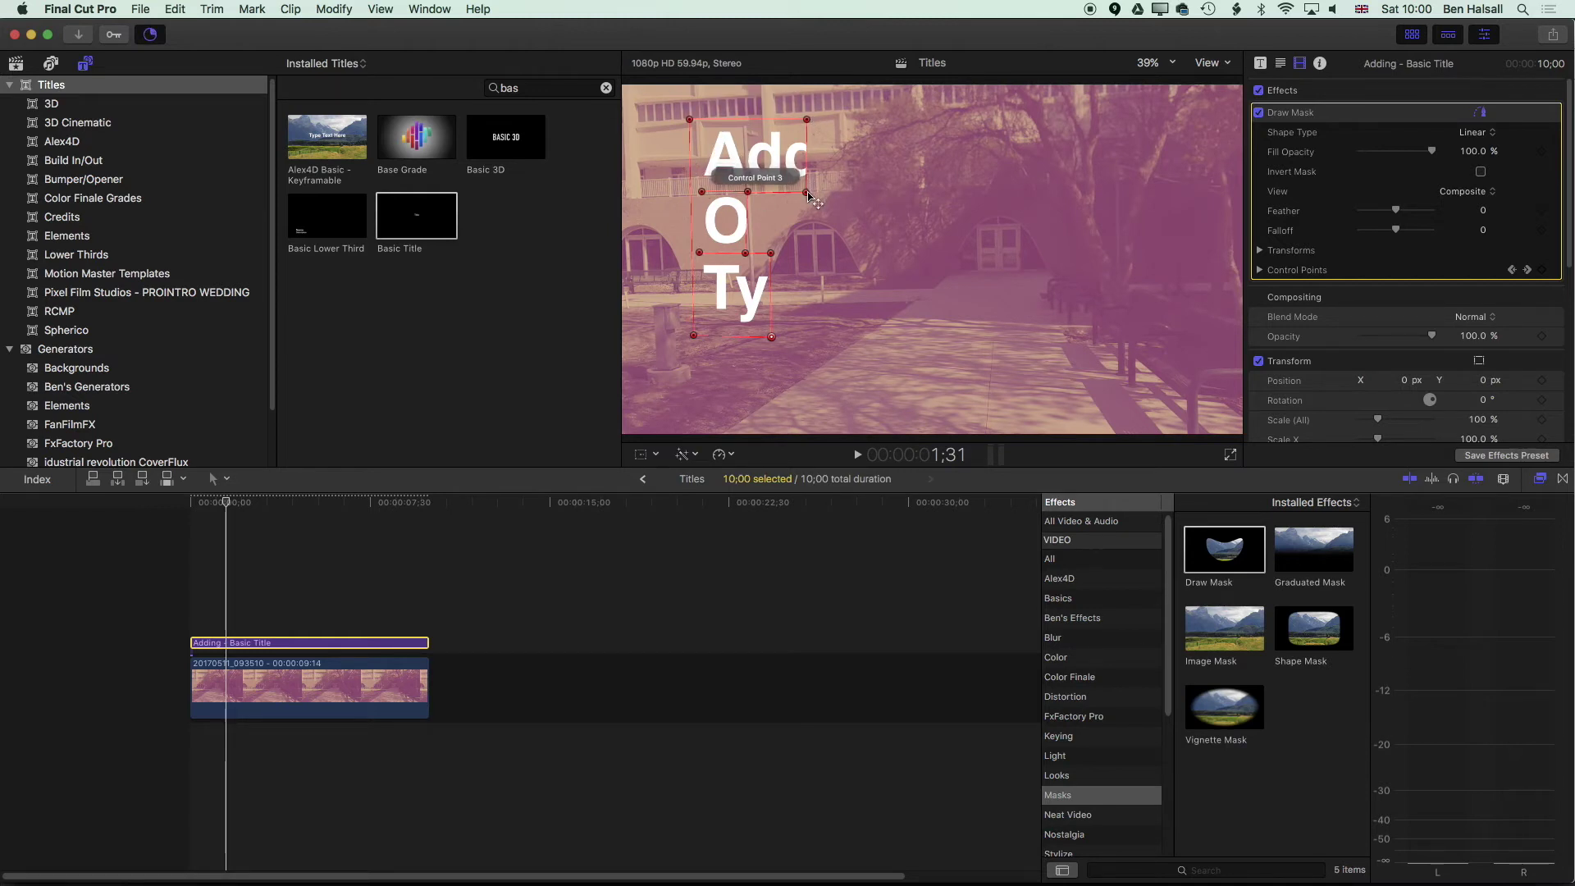
At 1;31, drag the top mask points right past Adding and pull the lower points left
drag(810, 196, 930, 197)
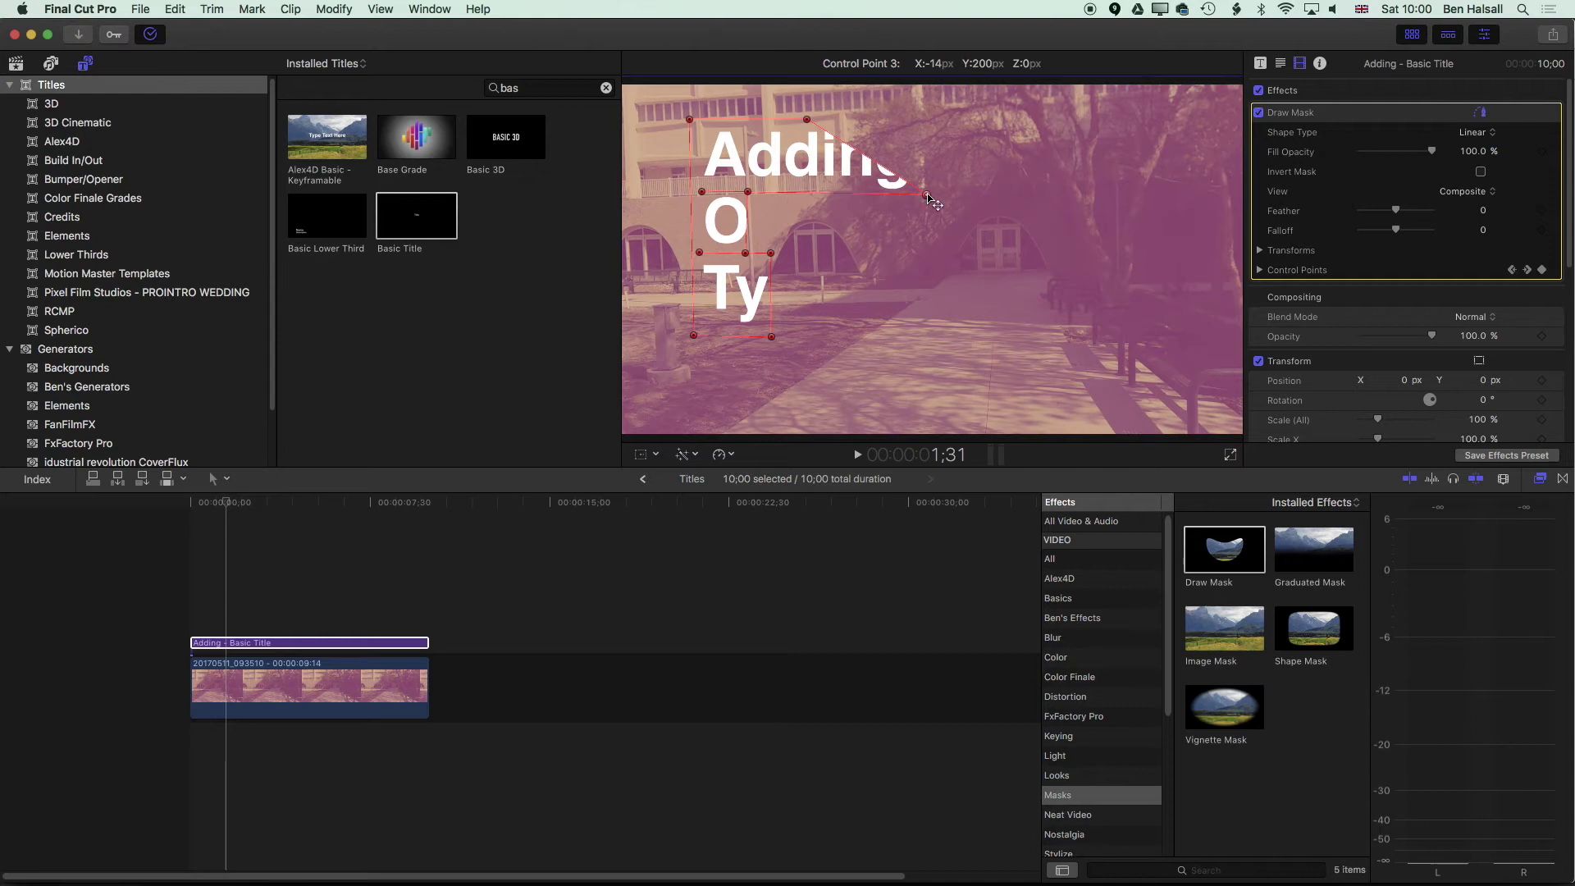
drag(808, 119, 928, 122)
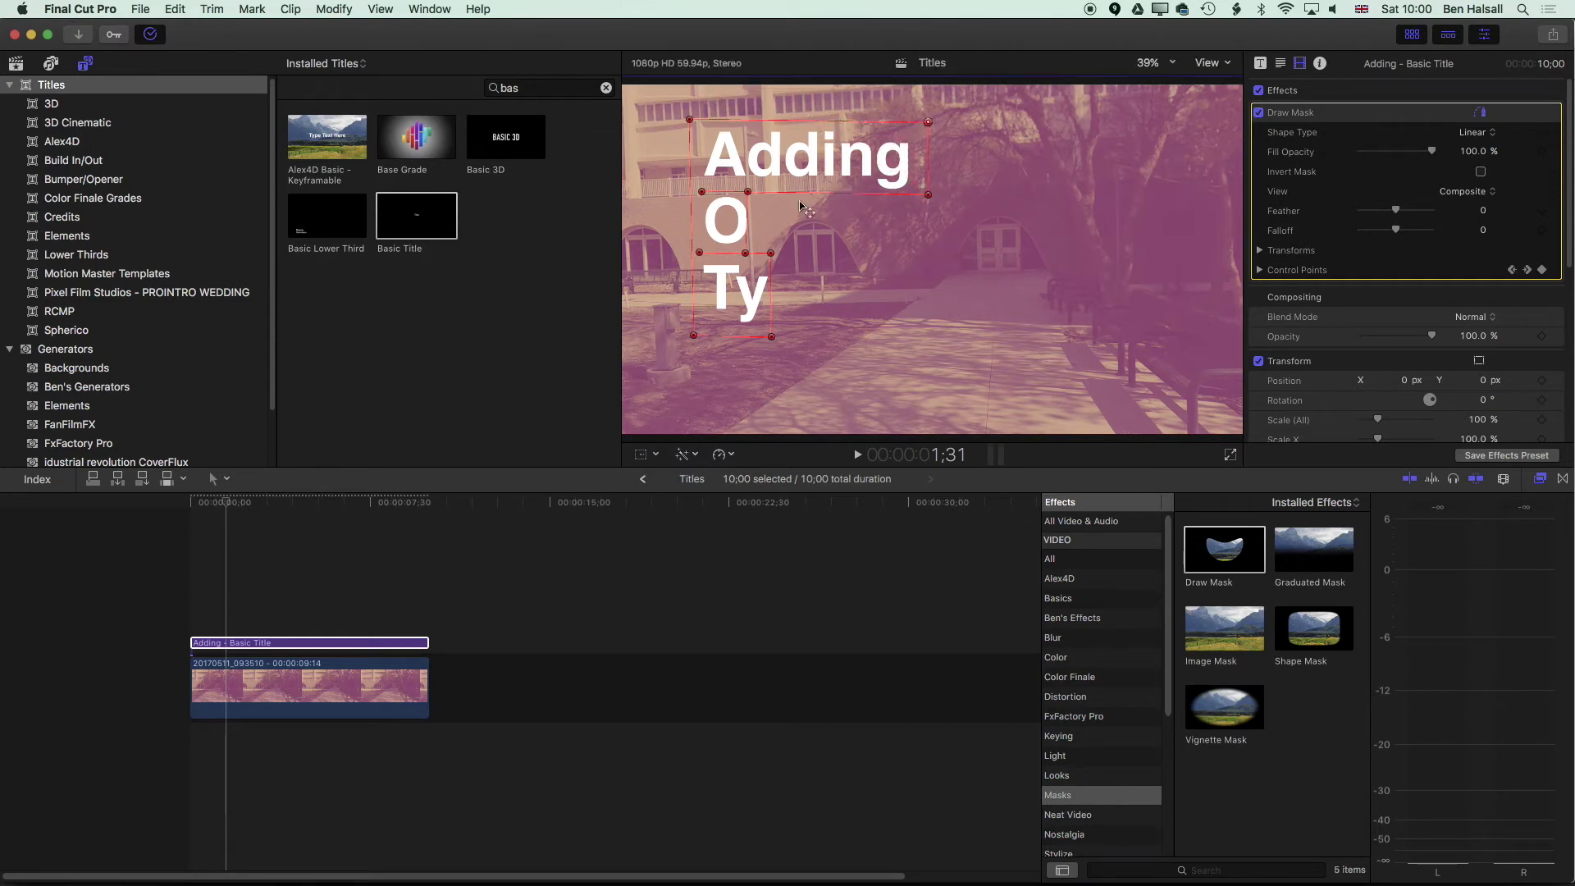
drag(747, 192, 702, 194)
mouse_move(745, 253)
mouse_down()
mouse_move(708, 256)
mouse_move(738, 336)
mouse_move(702, 334)
mouse_up()
Play the keyframed mask reveal from the title's start to check its timing
drag(226, 499, 190, 499)
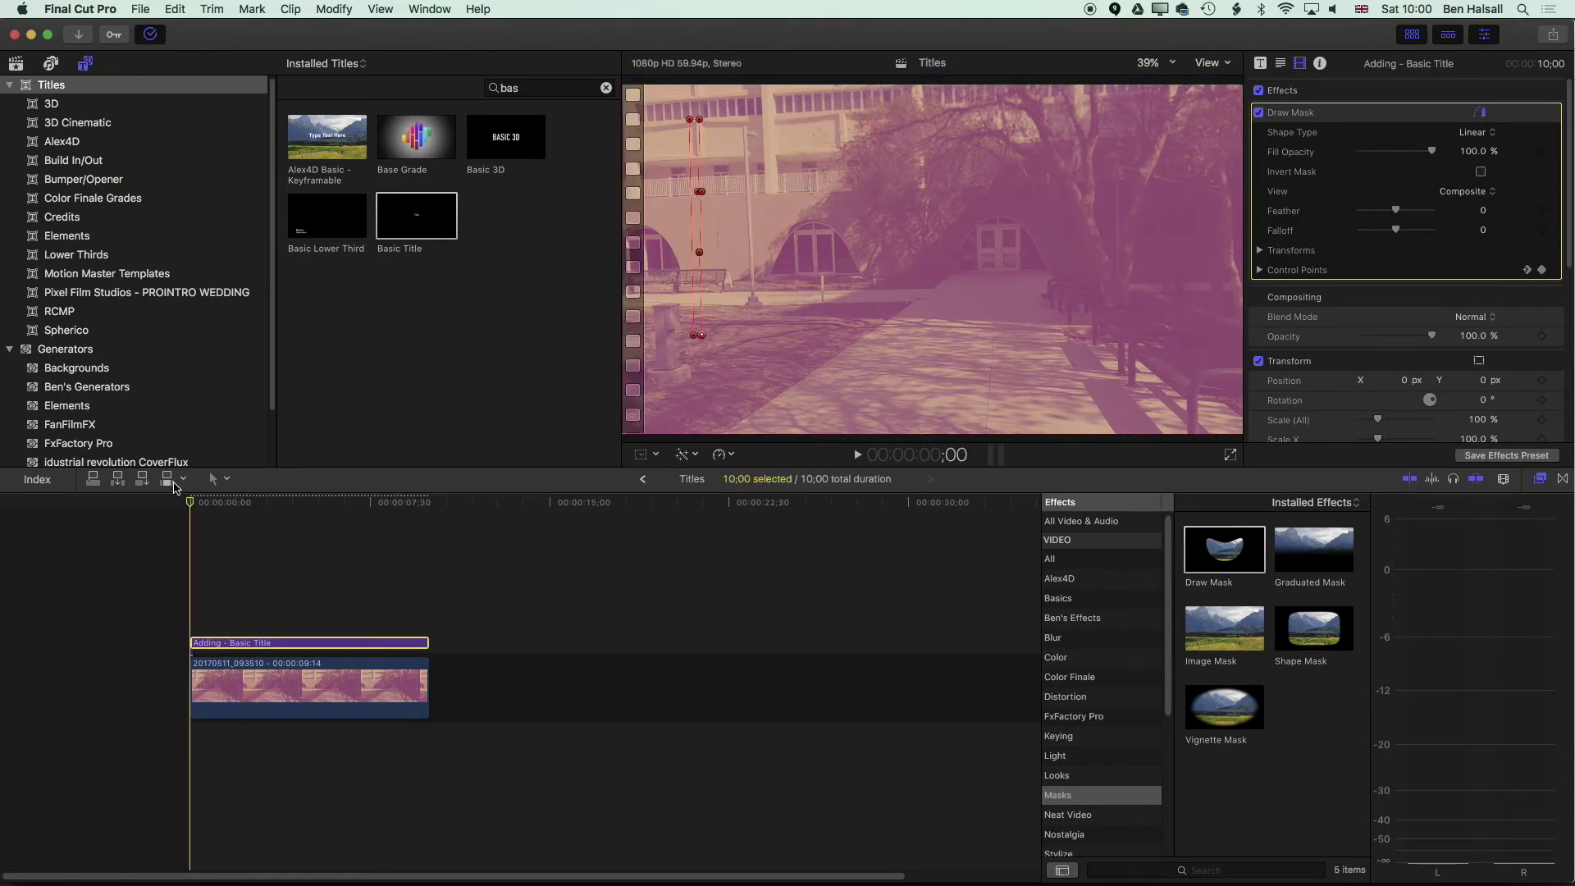
key(space)
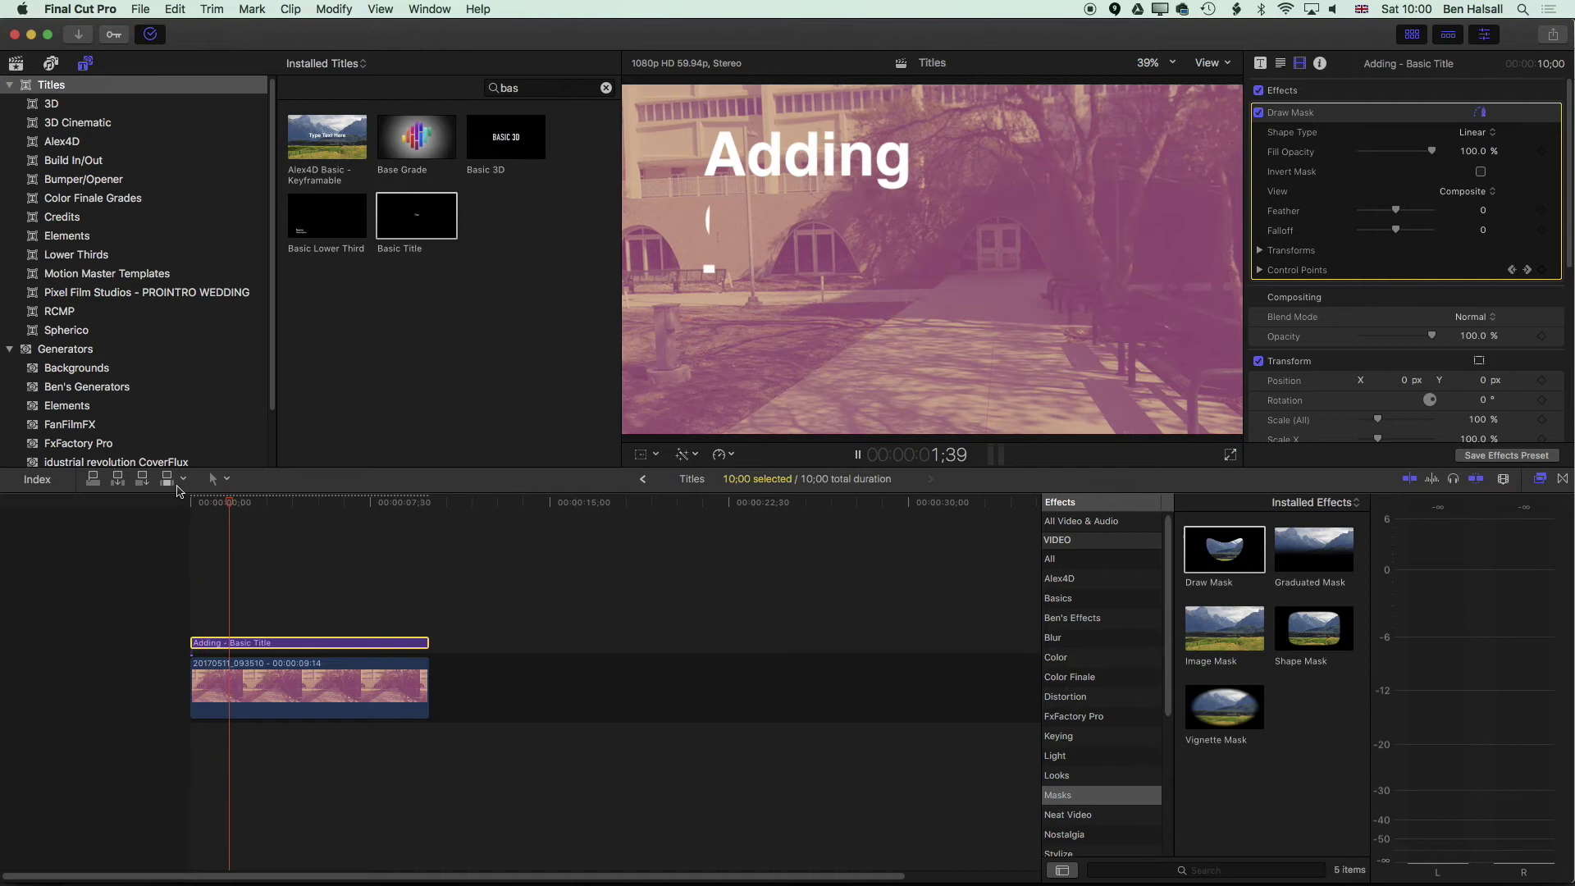
key(j)
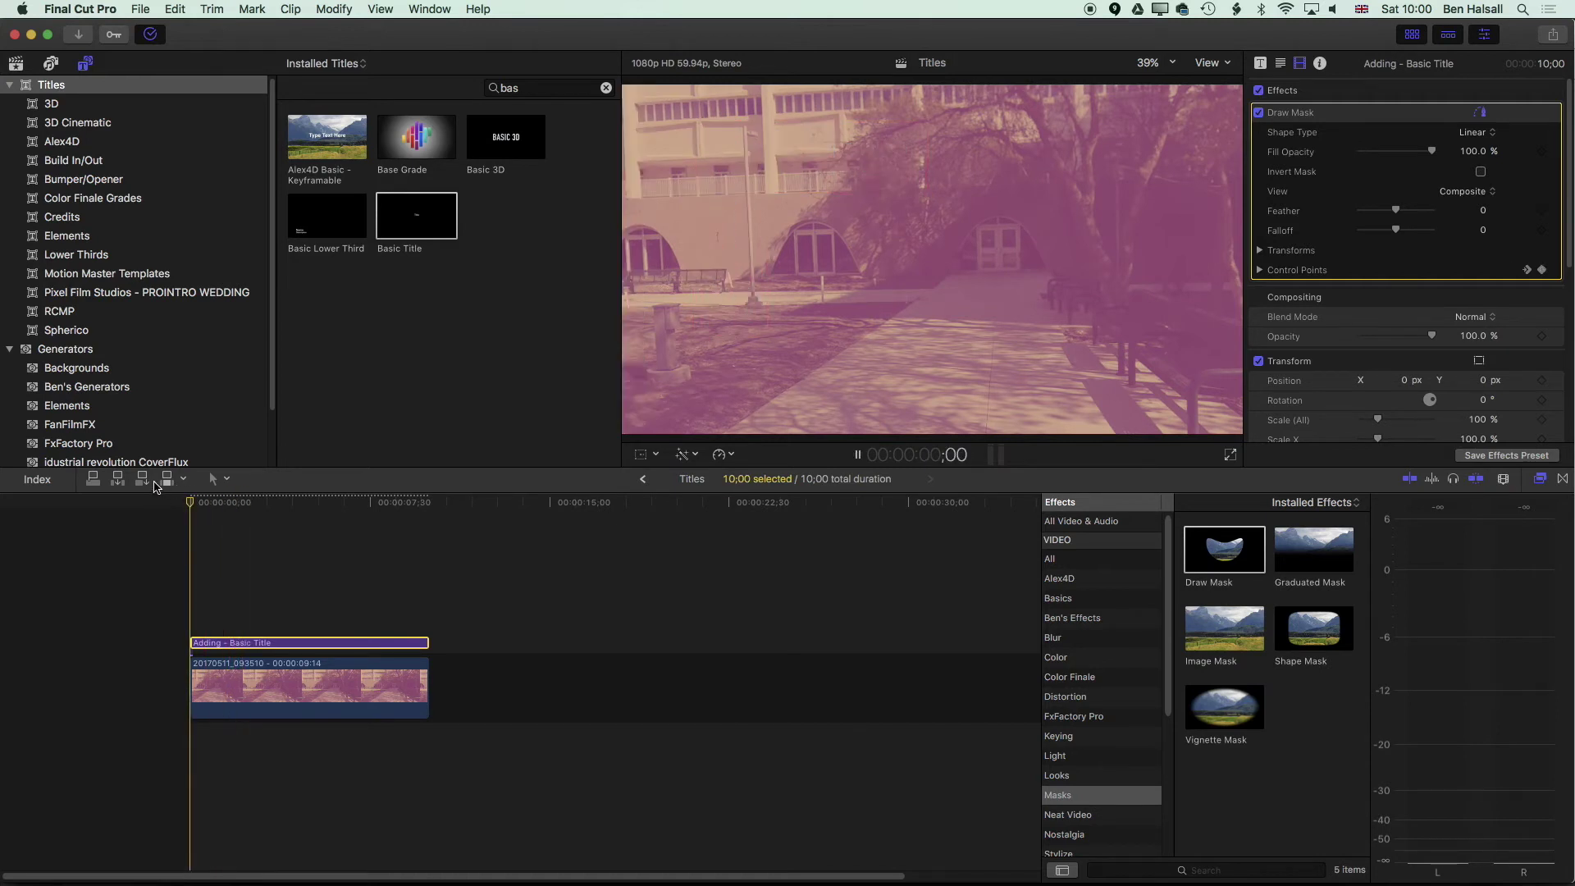
key(space)
key(space)
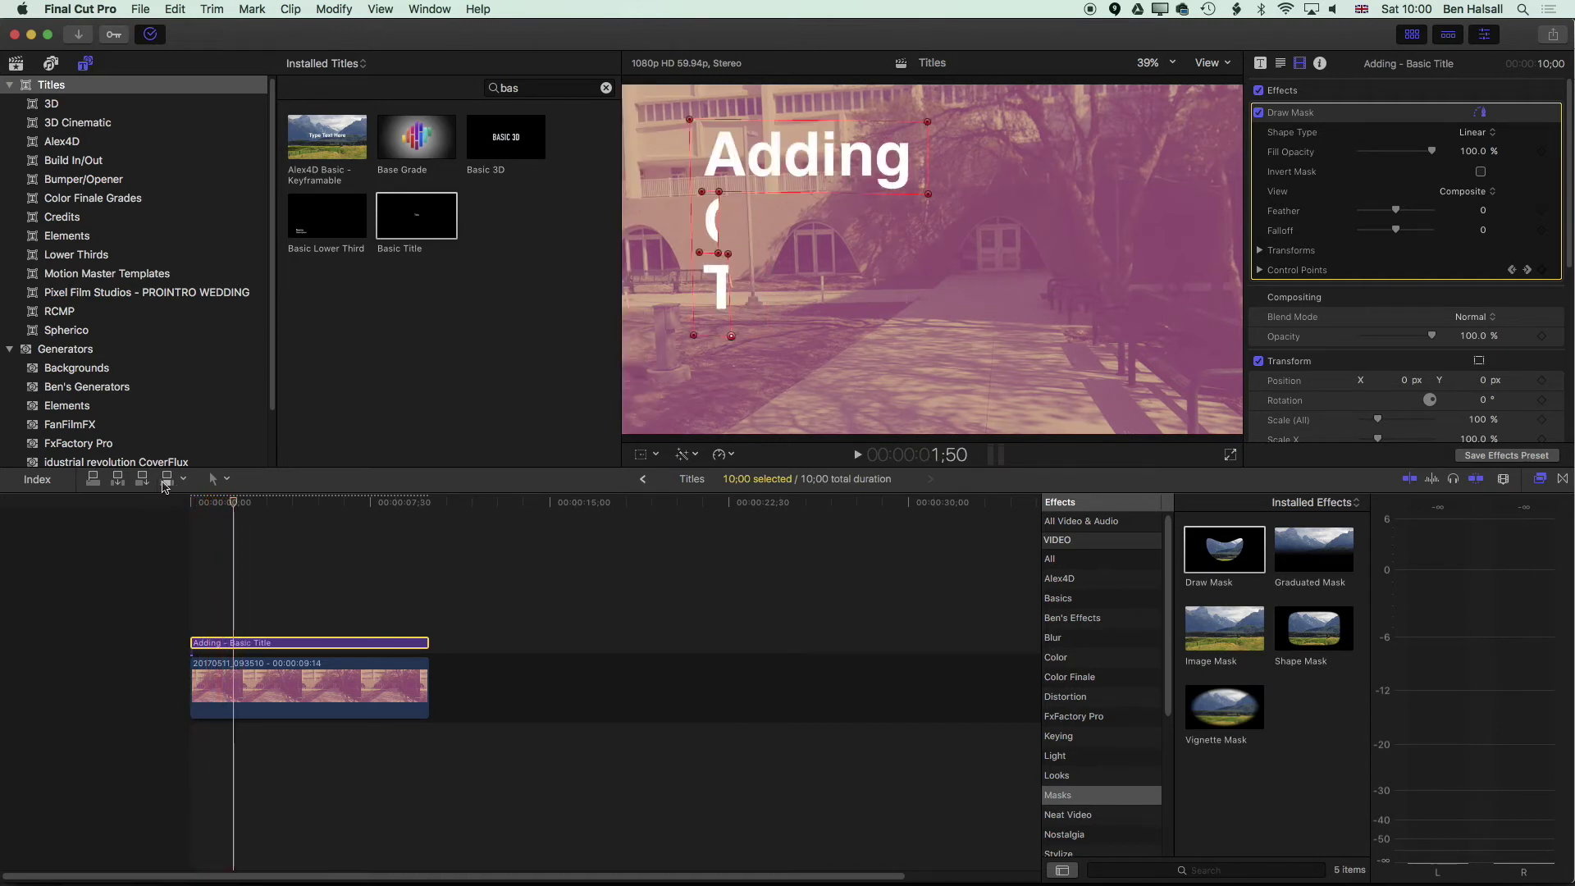
mouse_move(236, 502)
mouse_down()
mouse_move(219, 502)
mouse_move(229, 510)
mouse_up()
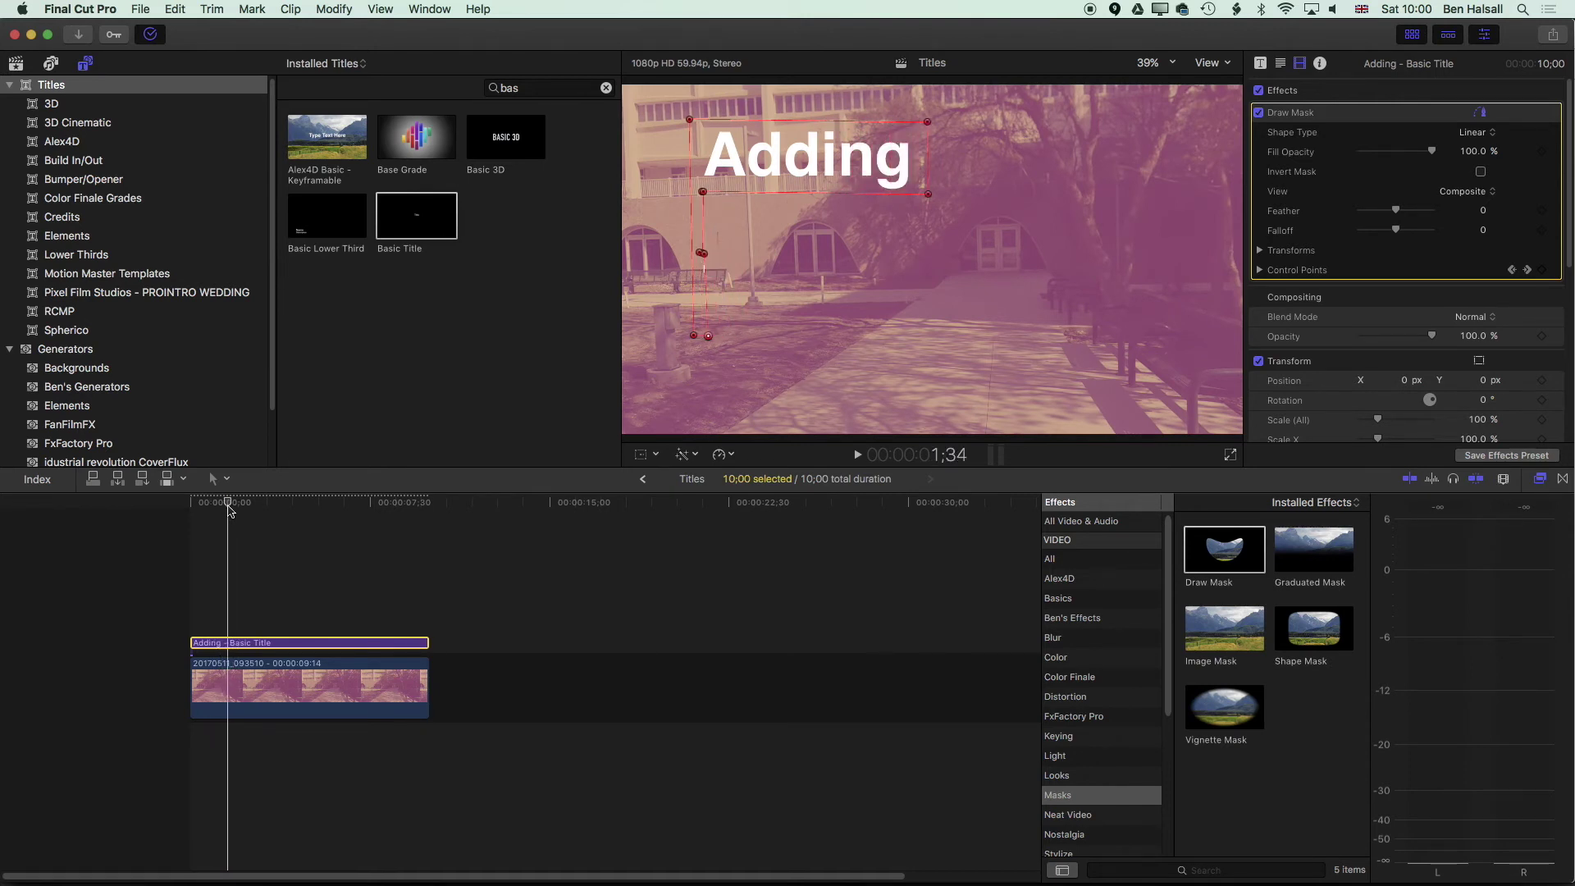
At 2;49, shift mask points right to reveal On and pull the bottom point left over Type
drag(231, 509, 261, 509)
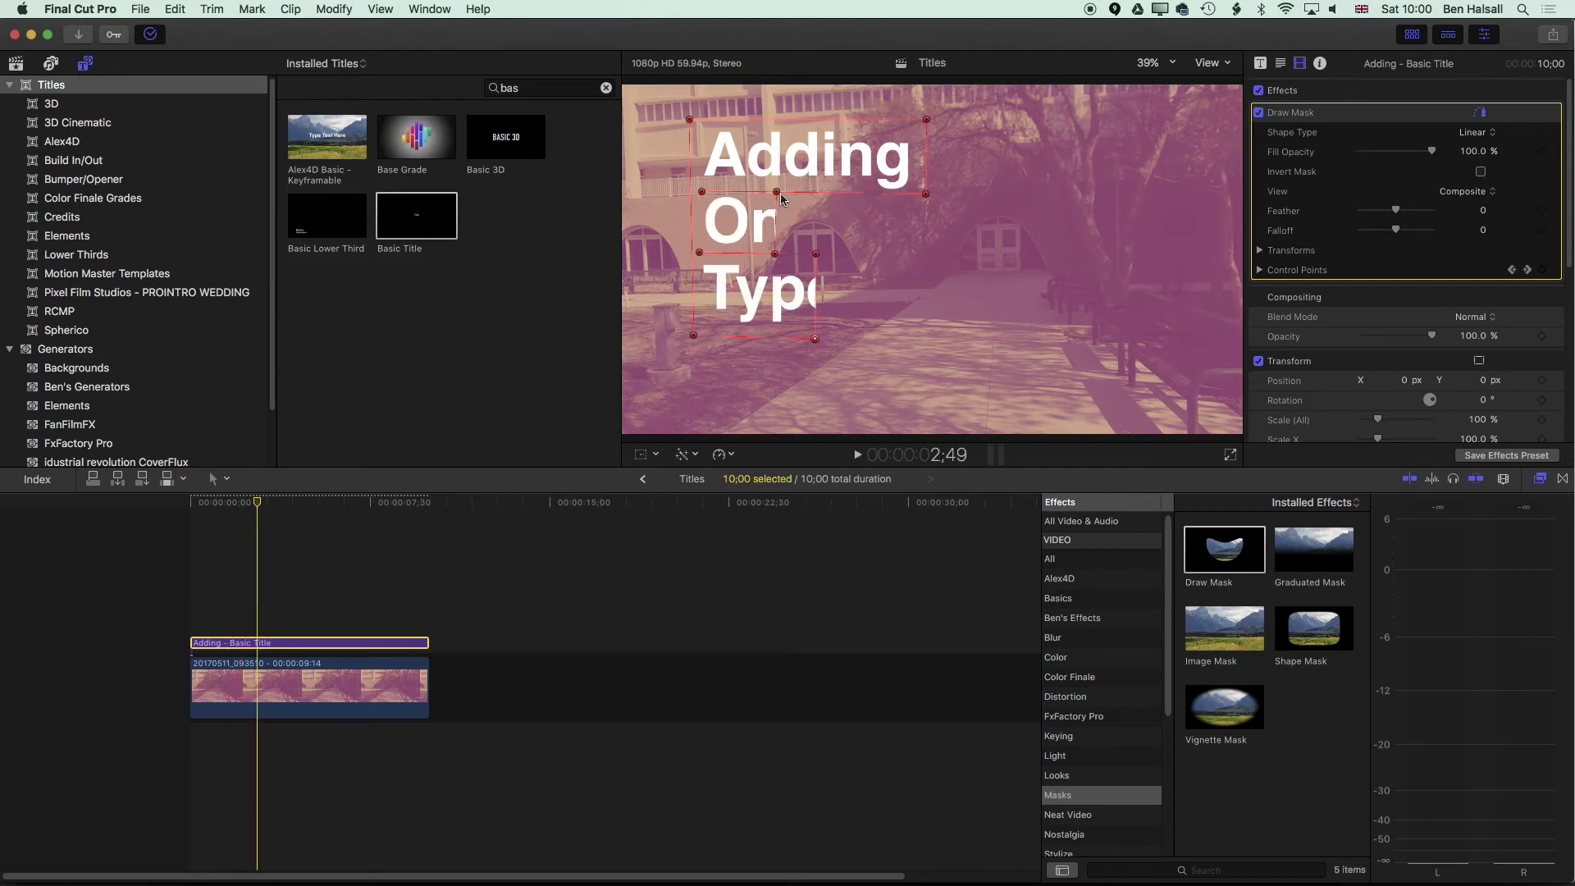
drag(781, 195, 784, 193)
mouse_move(777, 254)
mouse_down()
mouse_move(817, 258)
mouse_move(792, 259)
mouse_up()
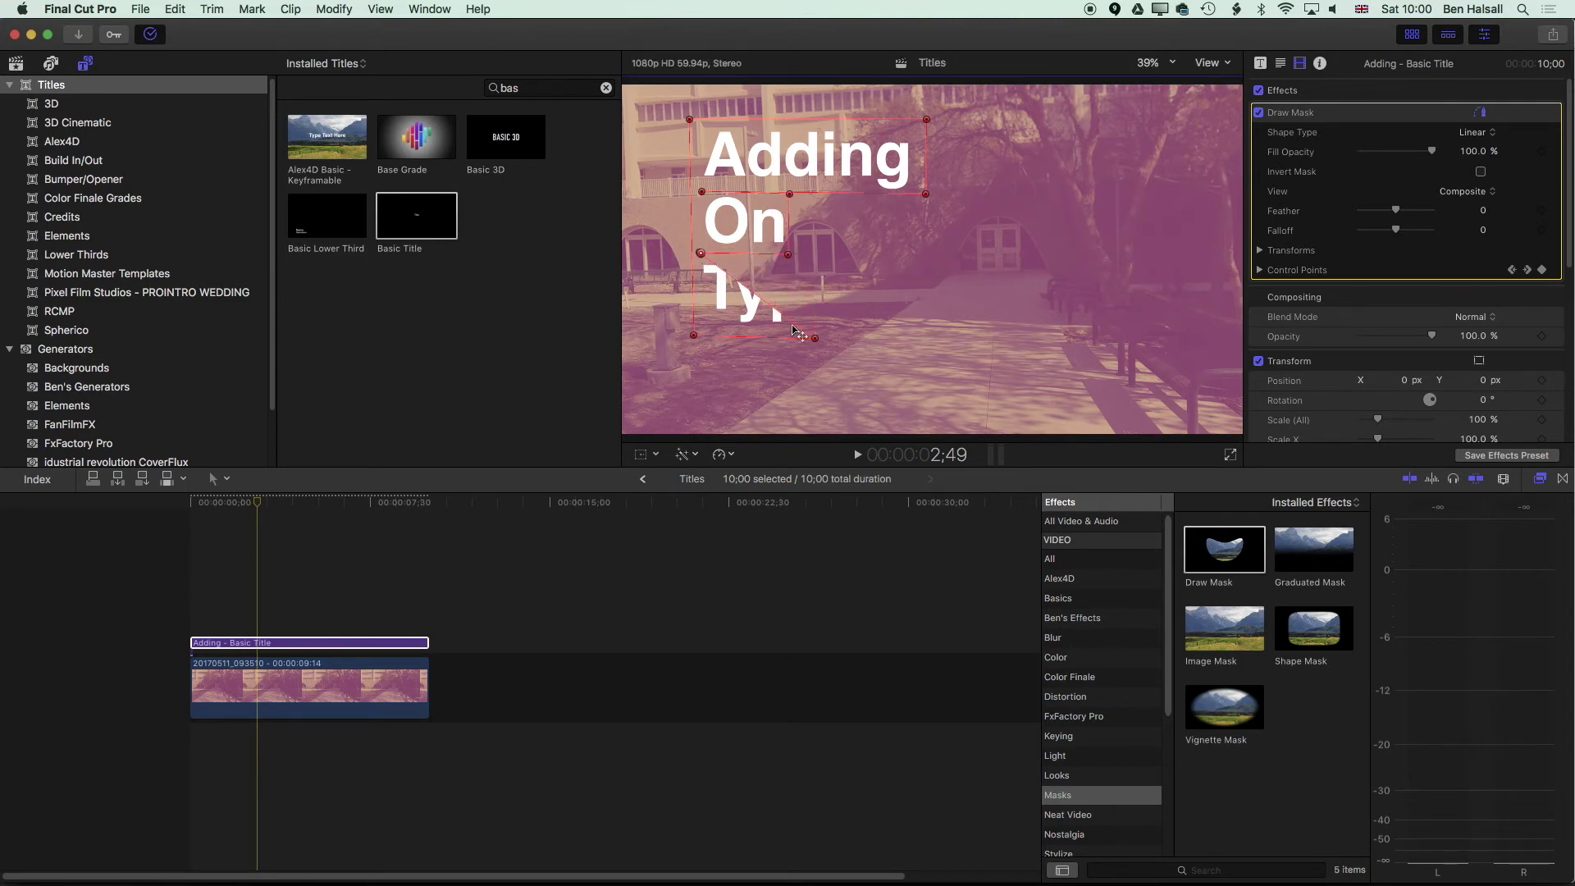
drag(816, 339, 705, 340)
Play the whole reveal from the start, confirming Adding, On and Type appear in turn
click(261, 503)
key(space)
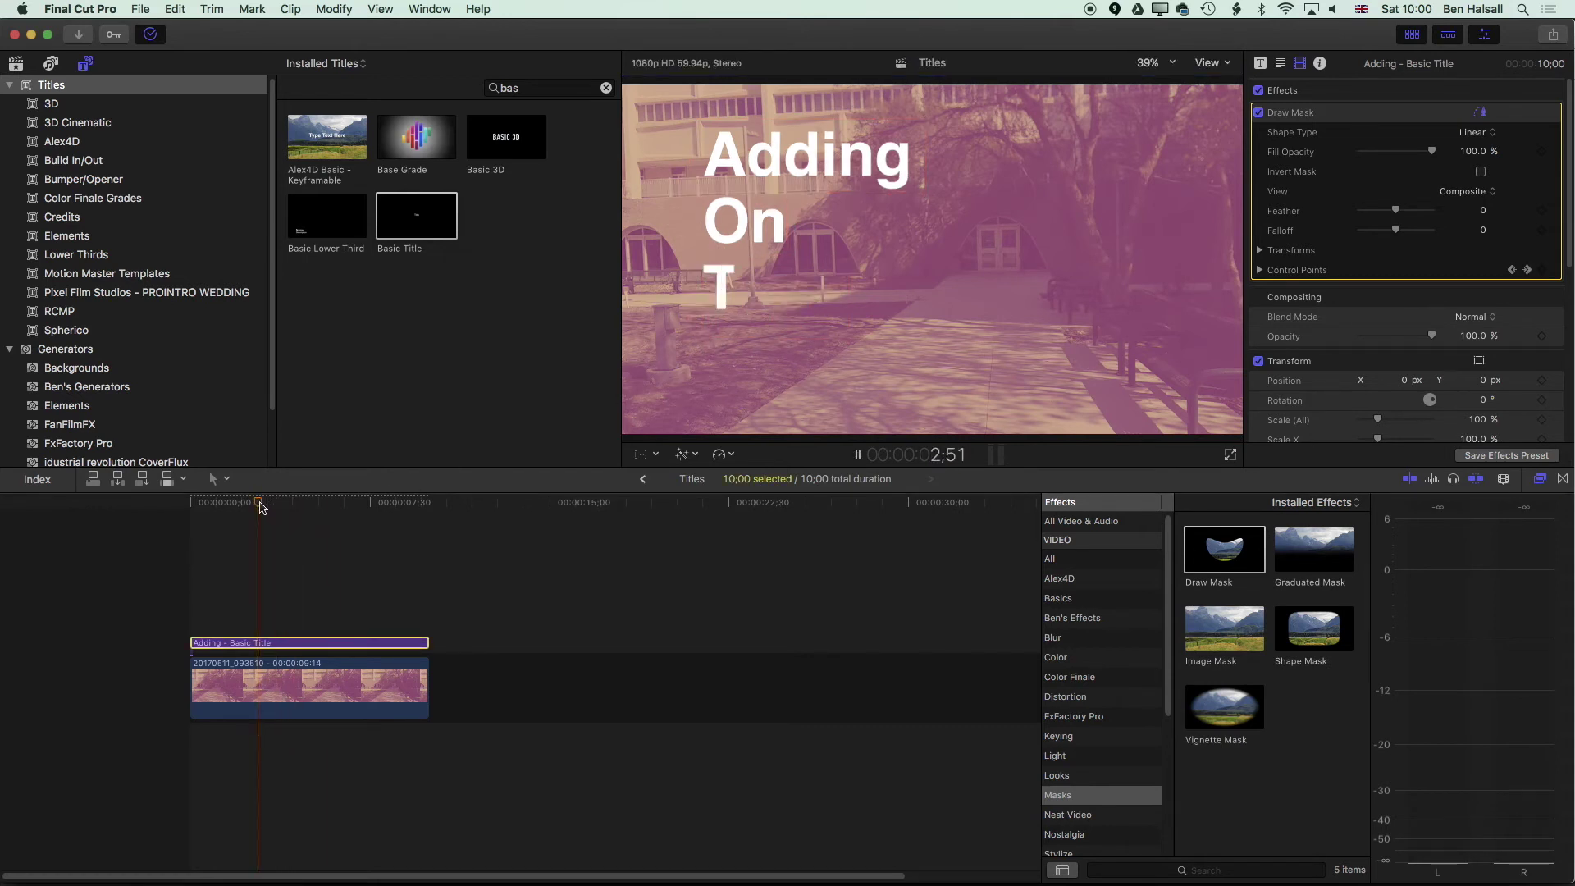
key(space)
drag(272, 504, 231, 505)
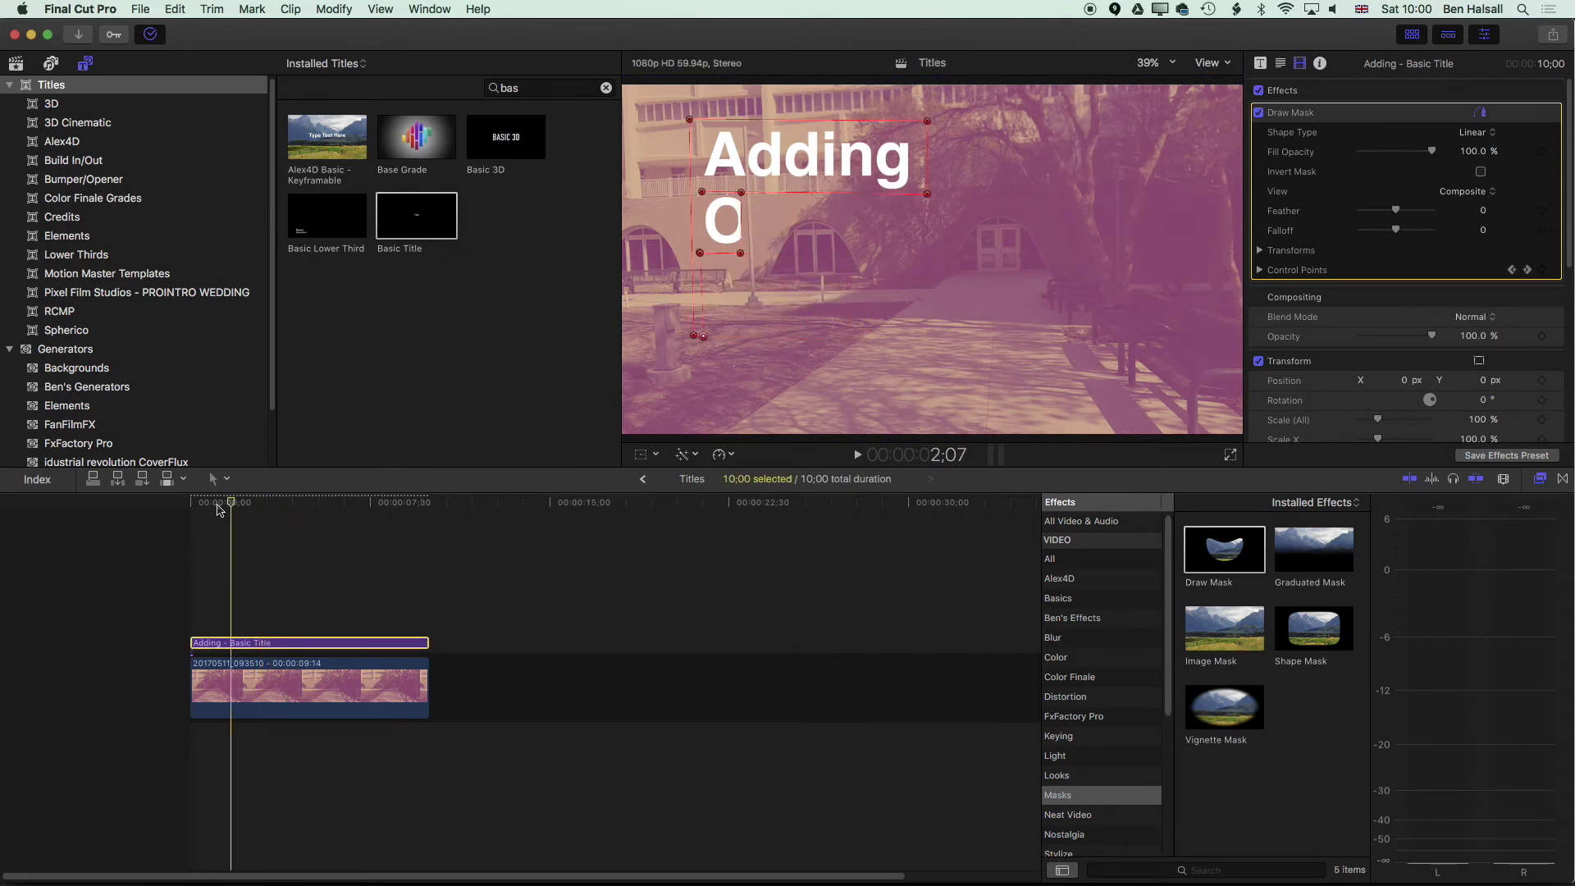
key(Home)
key(space)
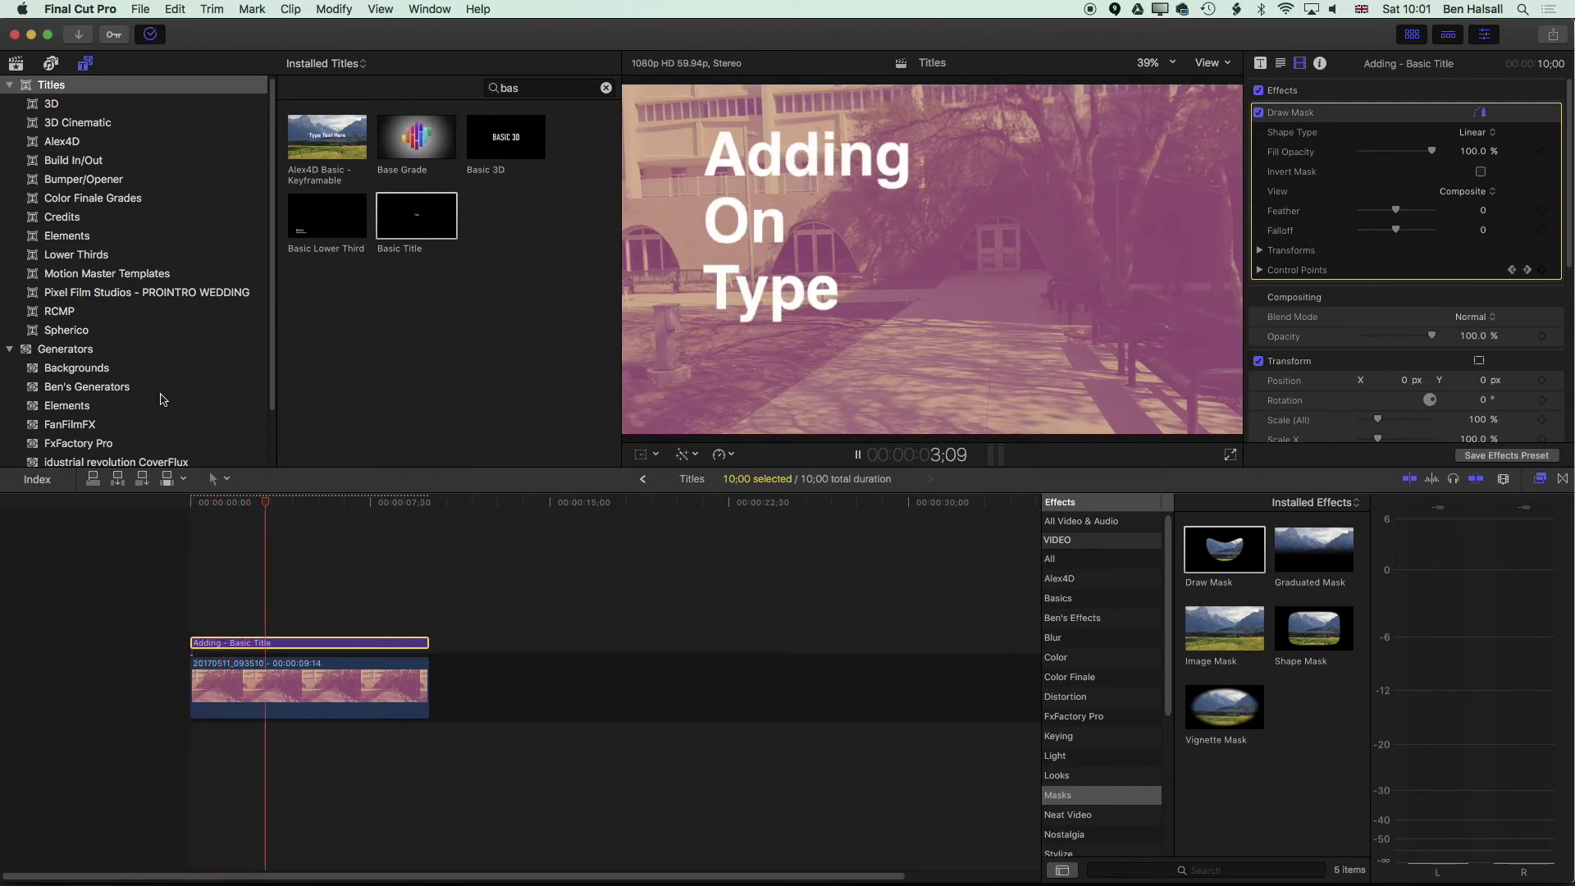
key(space)
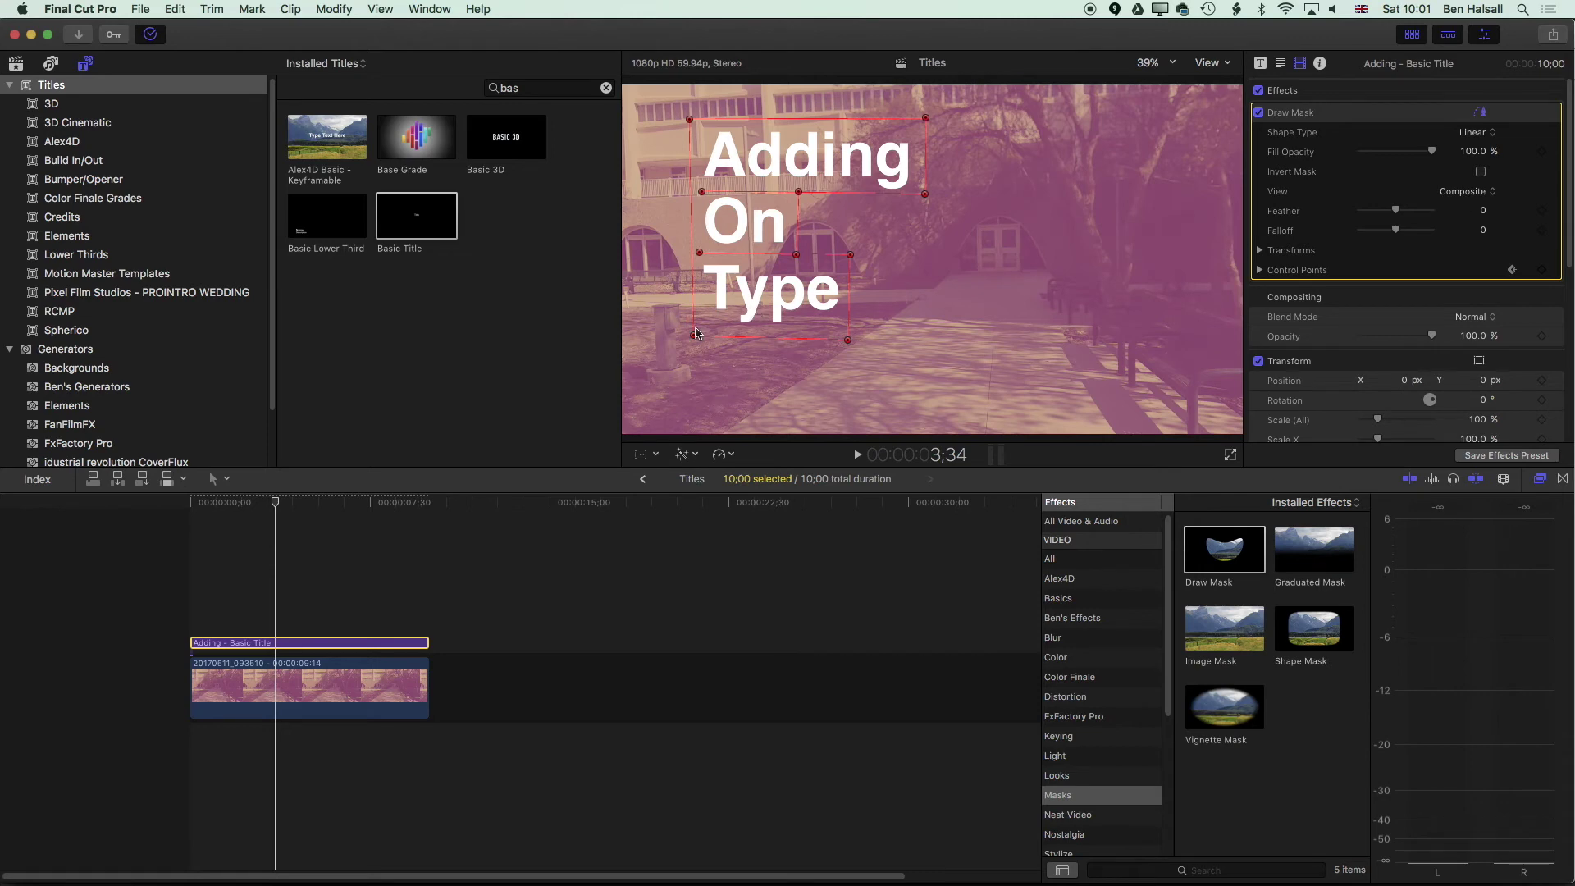
Show the title clip's Video Animation lanes, zoom the timeline in, and pan to the clips' start
right_click(277, 648)
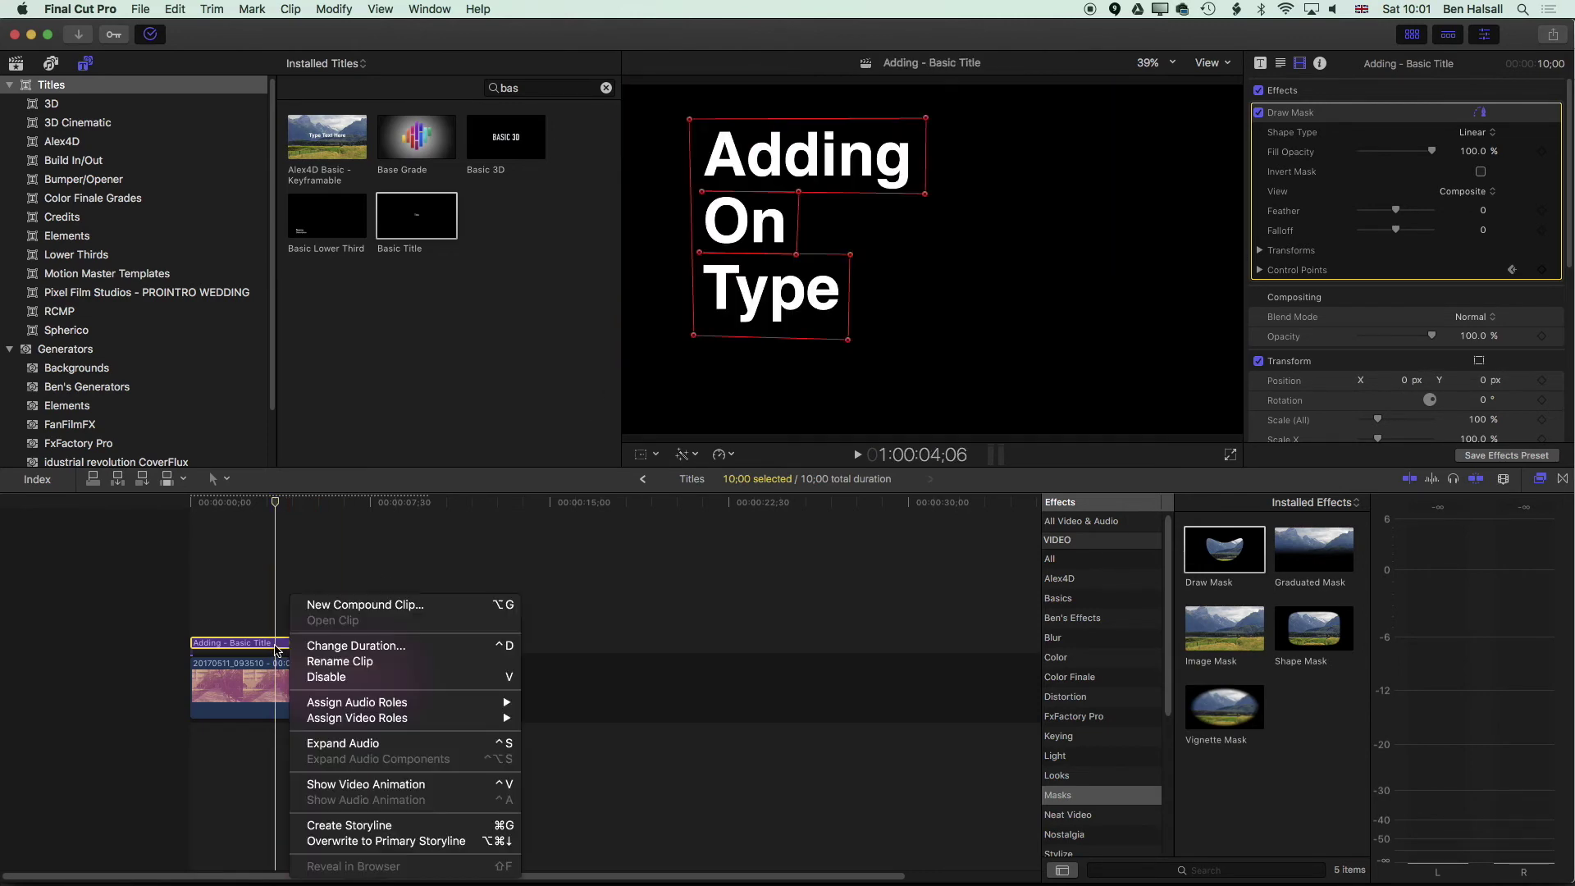
click(355, 785)
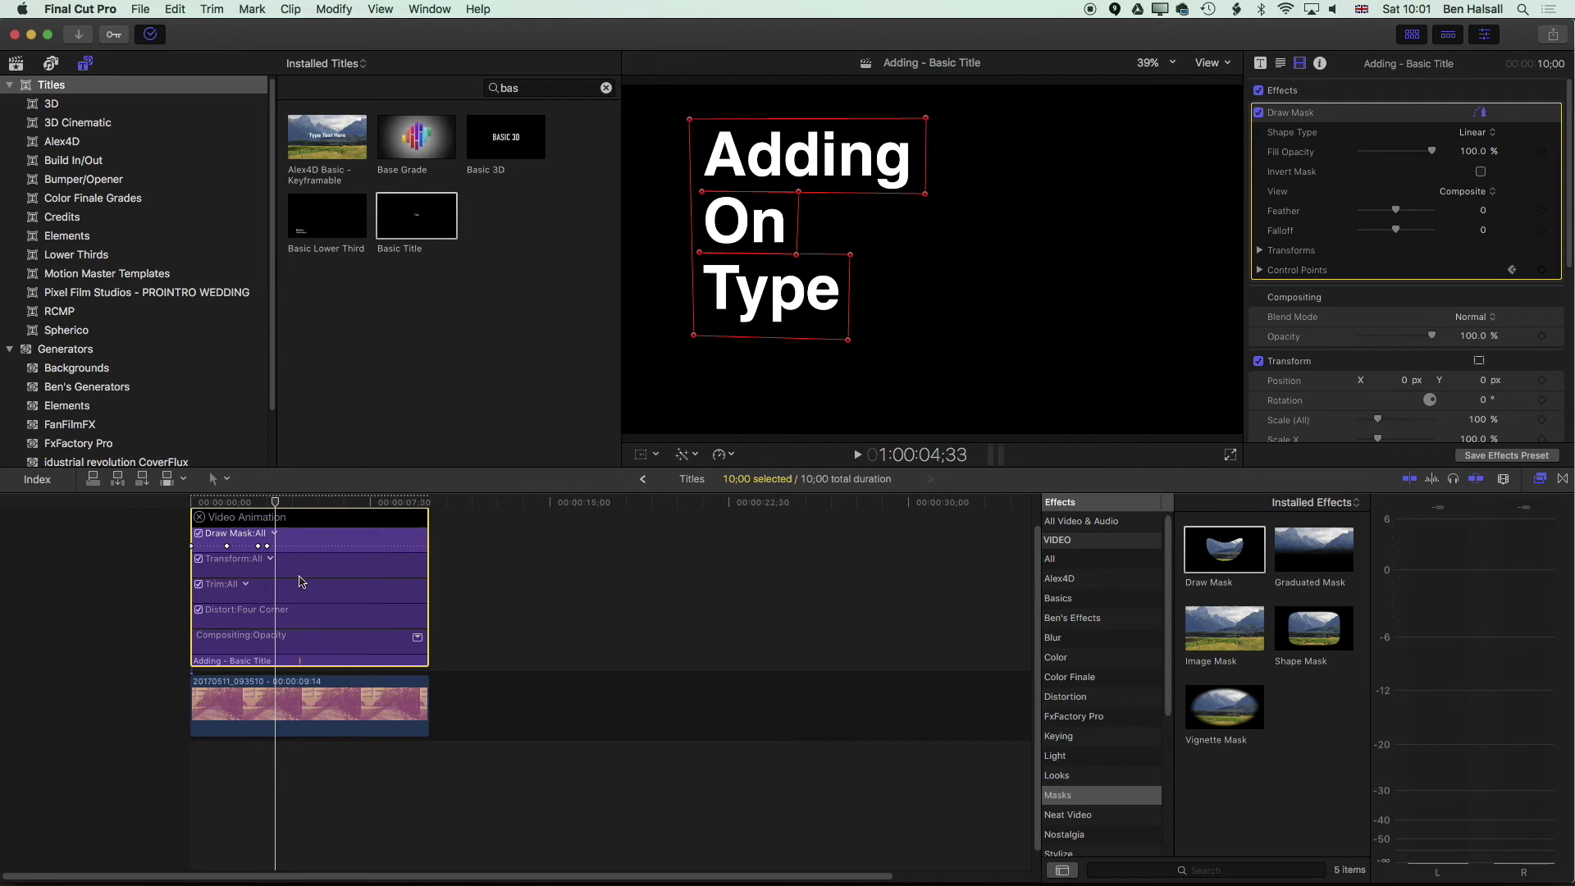
key(super+equal)
key(super+equal)
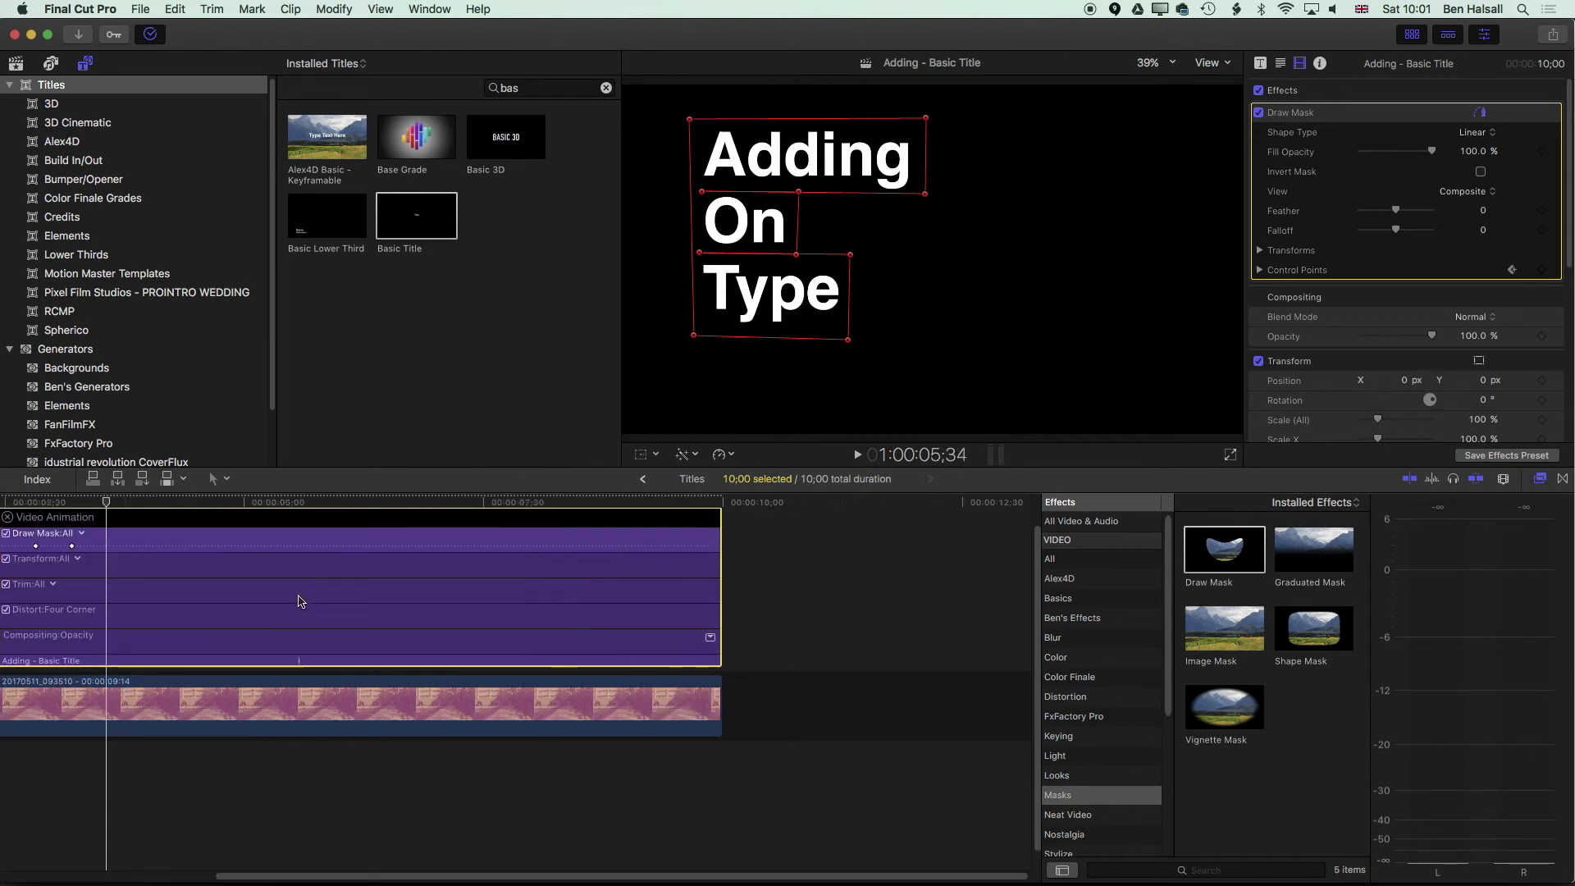
key(h)
drag(299, 599, 703, 605)
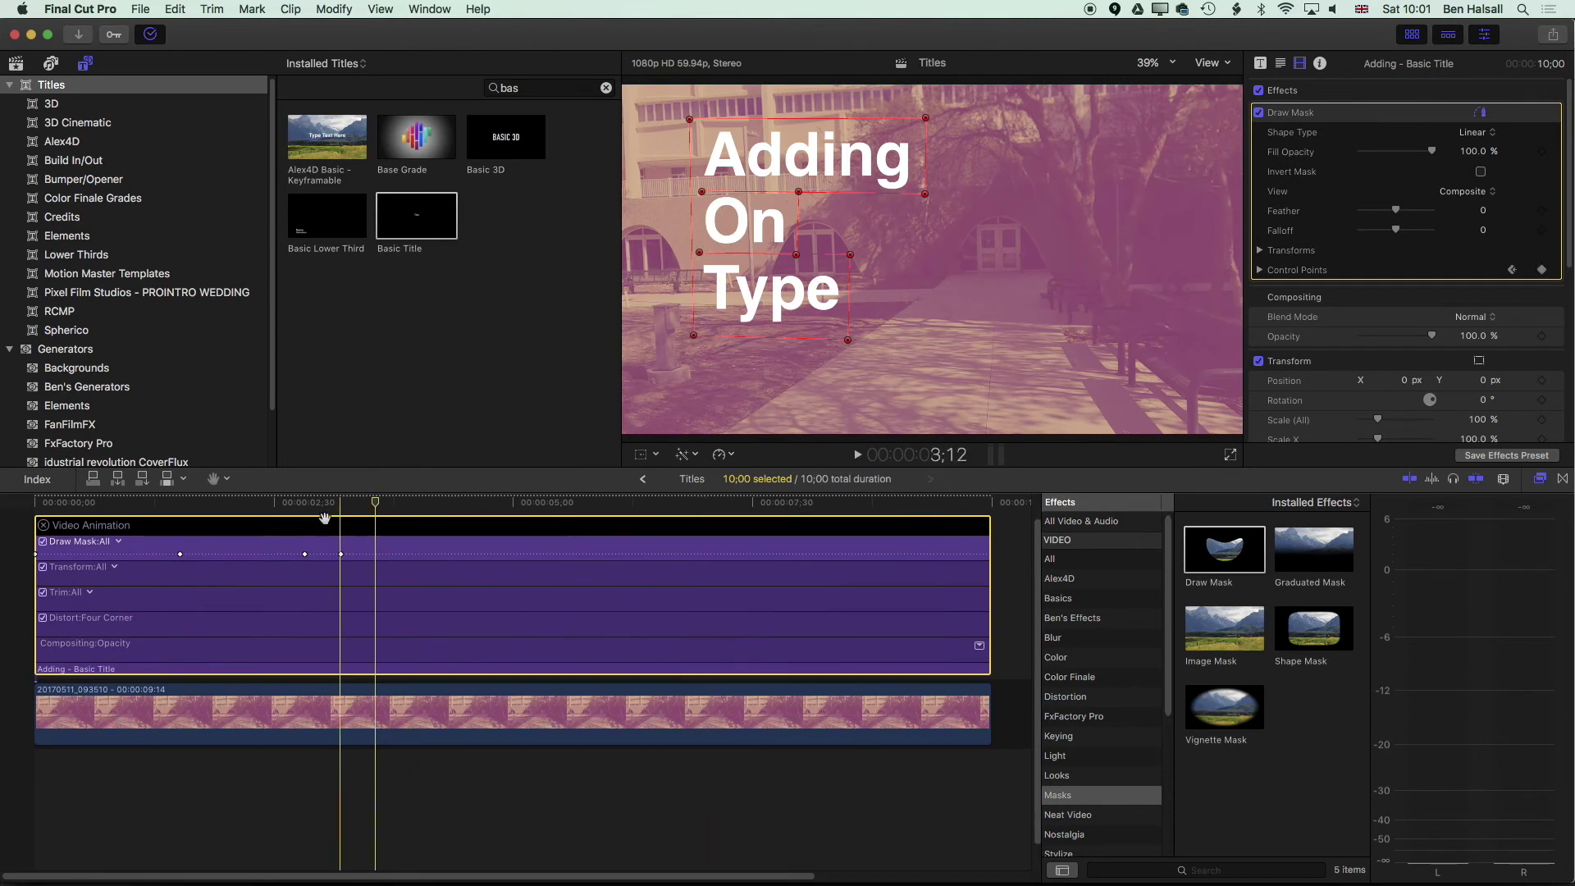
Scrub the title's opening, then drag three Draw Mask keyframes earlier, one to about 1;52
key(Home)
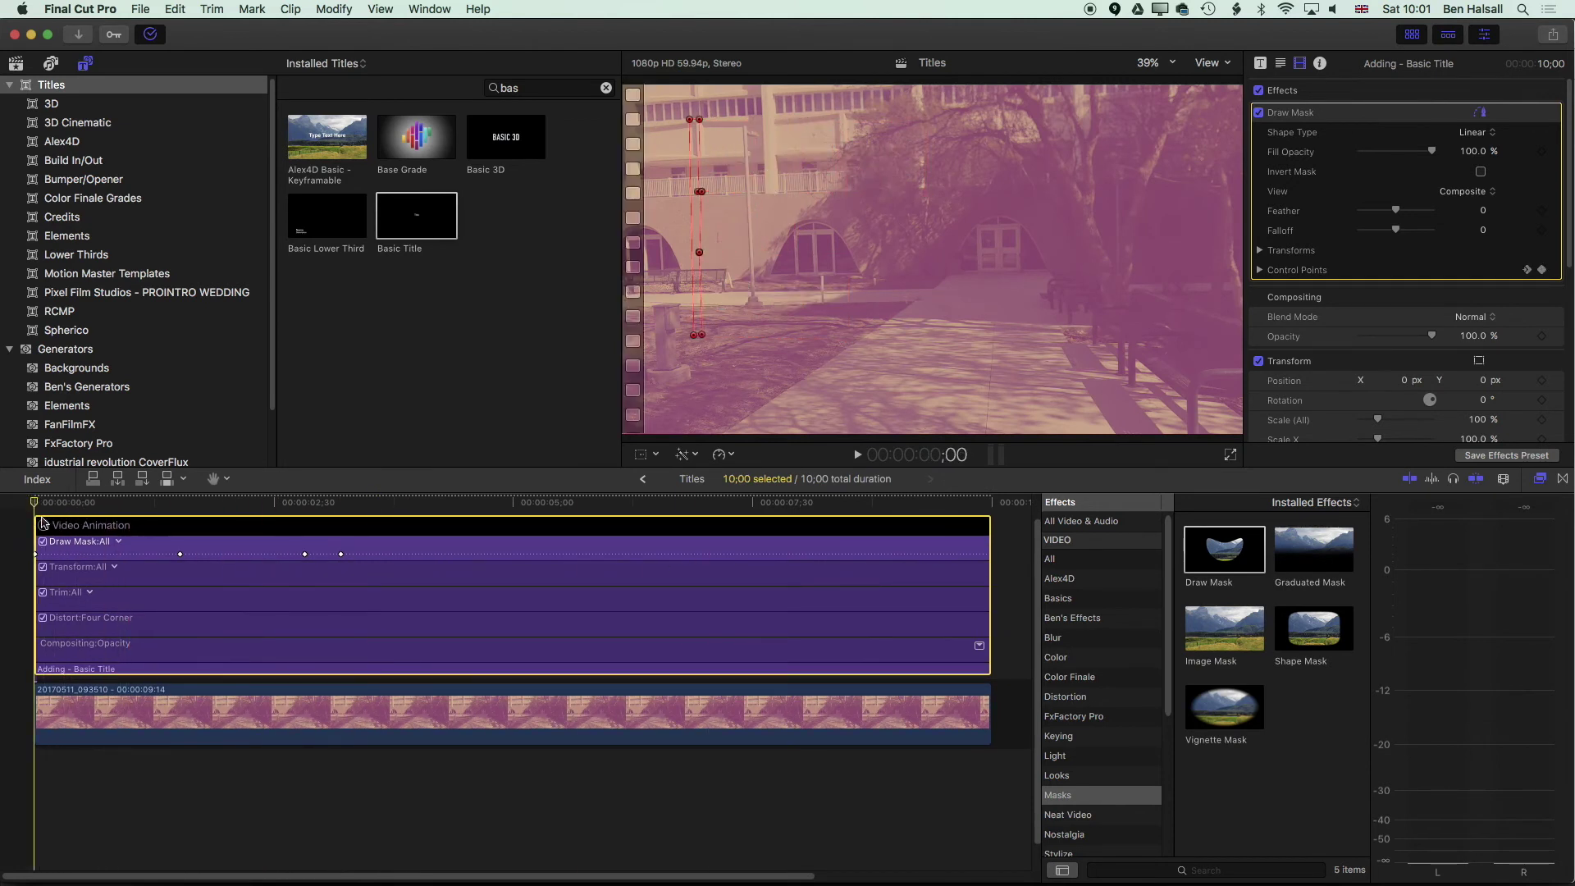
drag(43, 522, 180, 513)
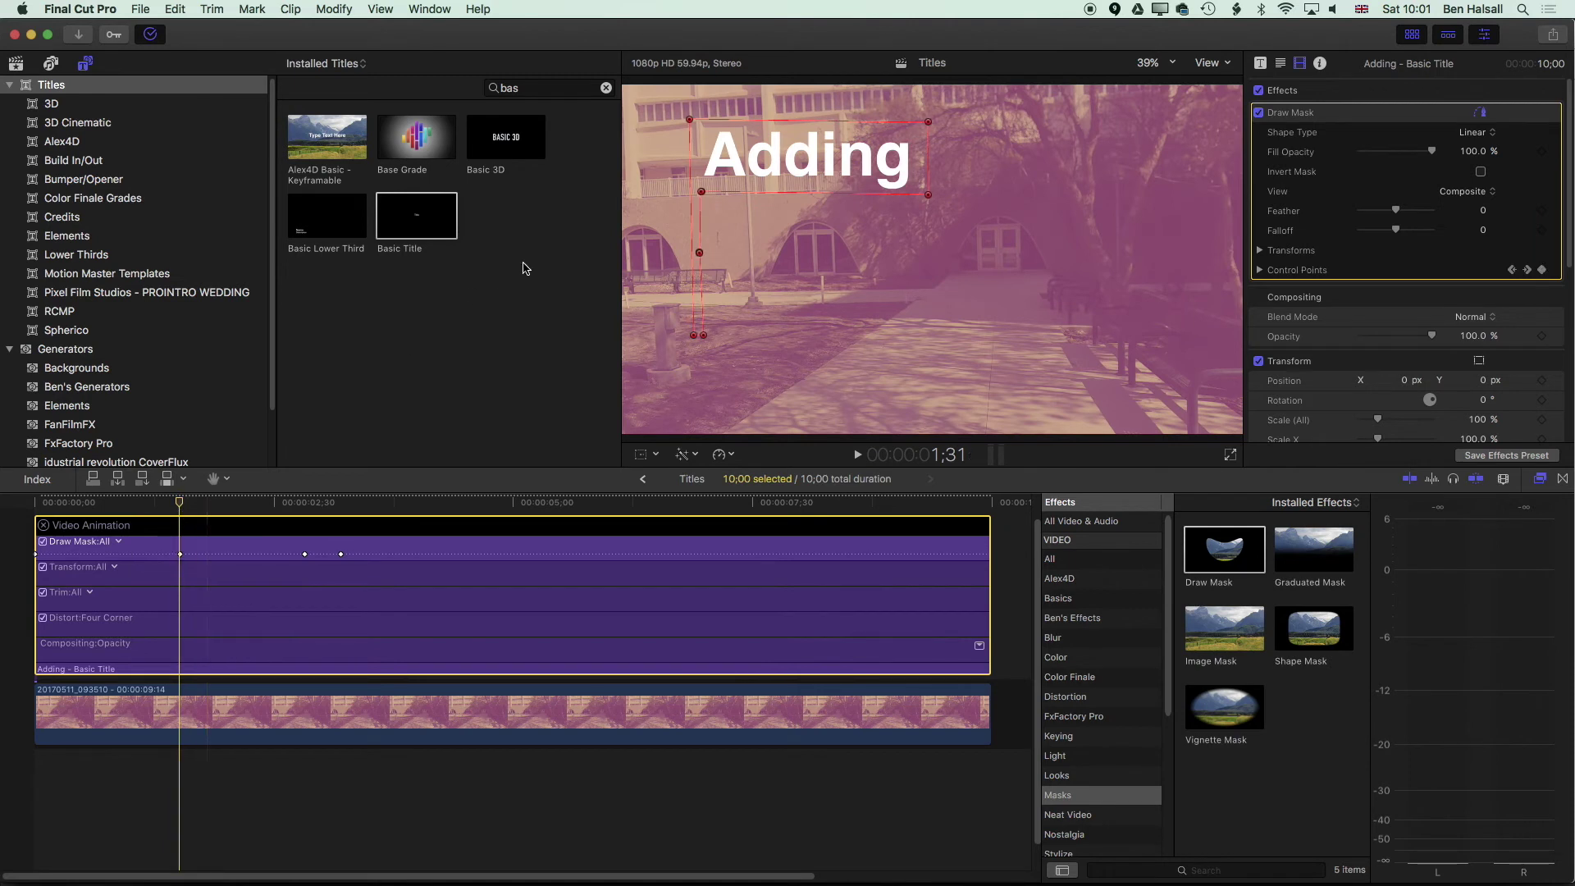
click(699, 253)
key(a)
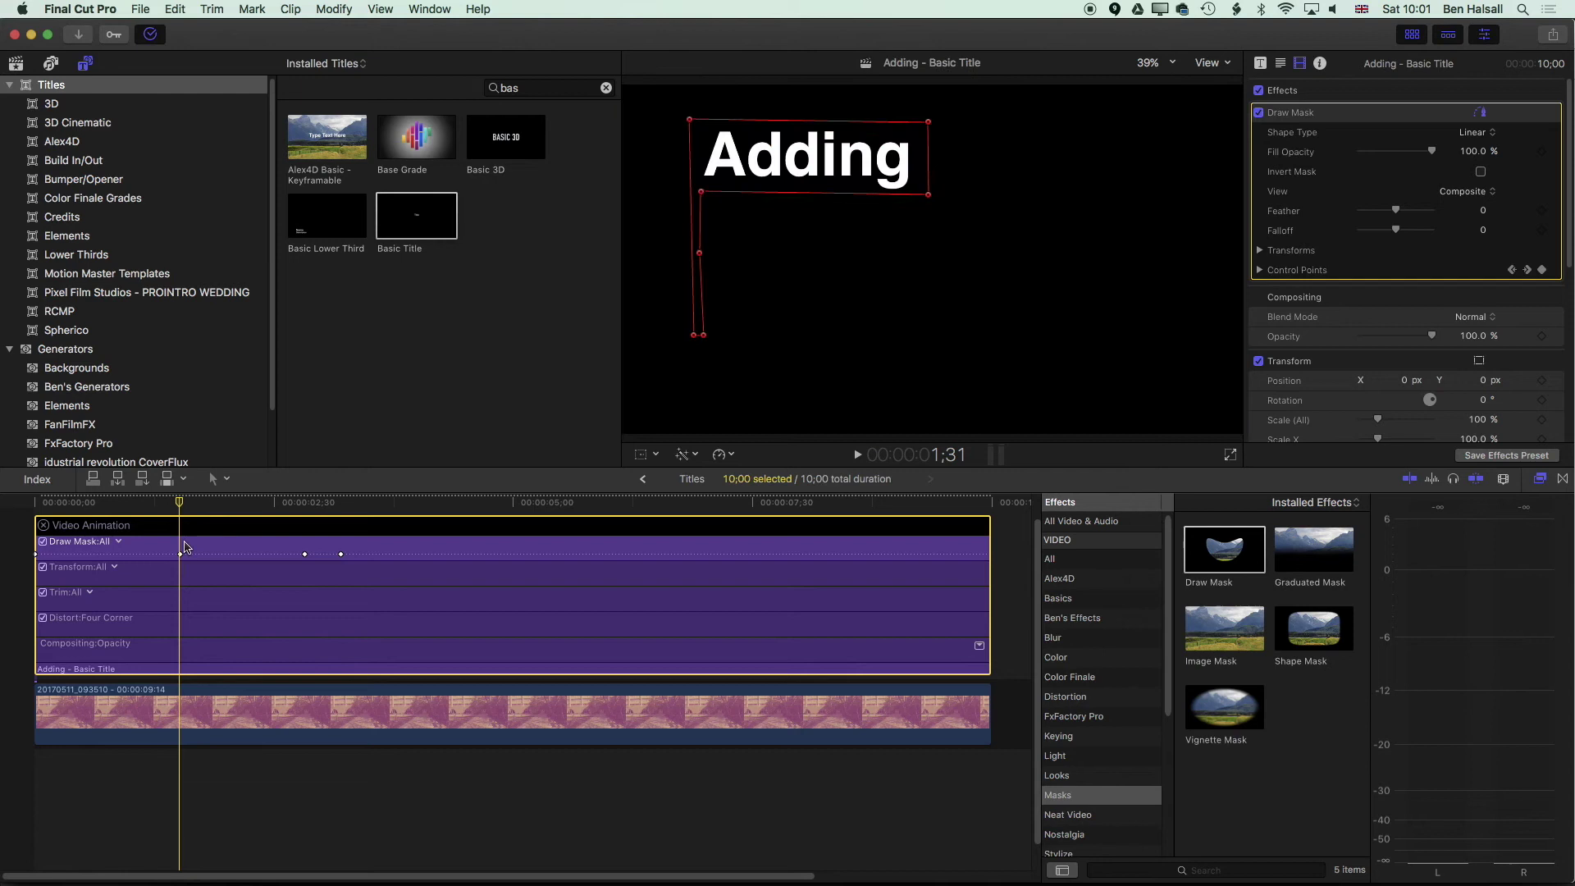
drag(181, 555, 119, 555)
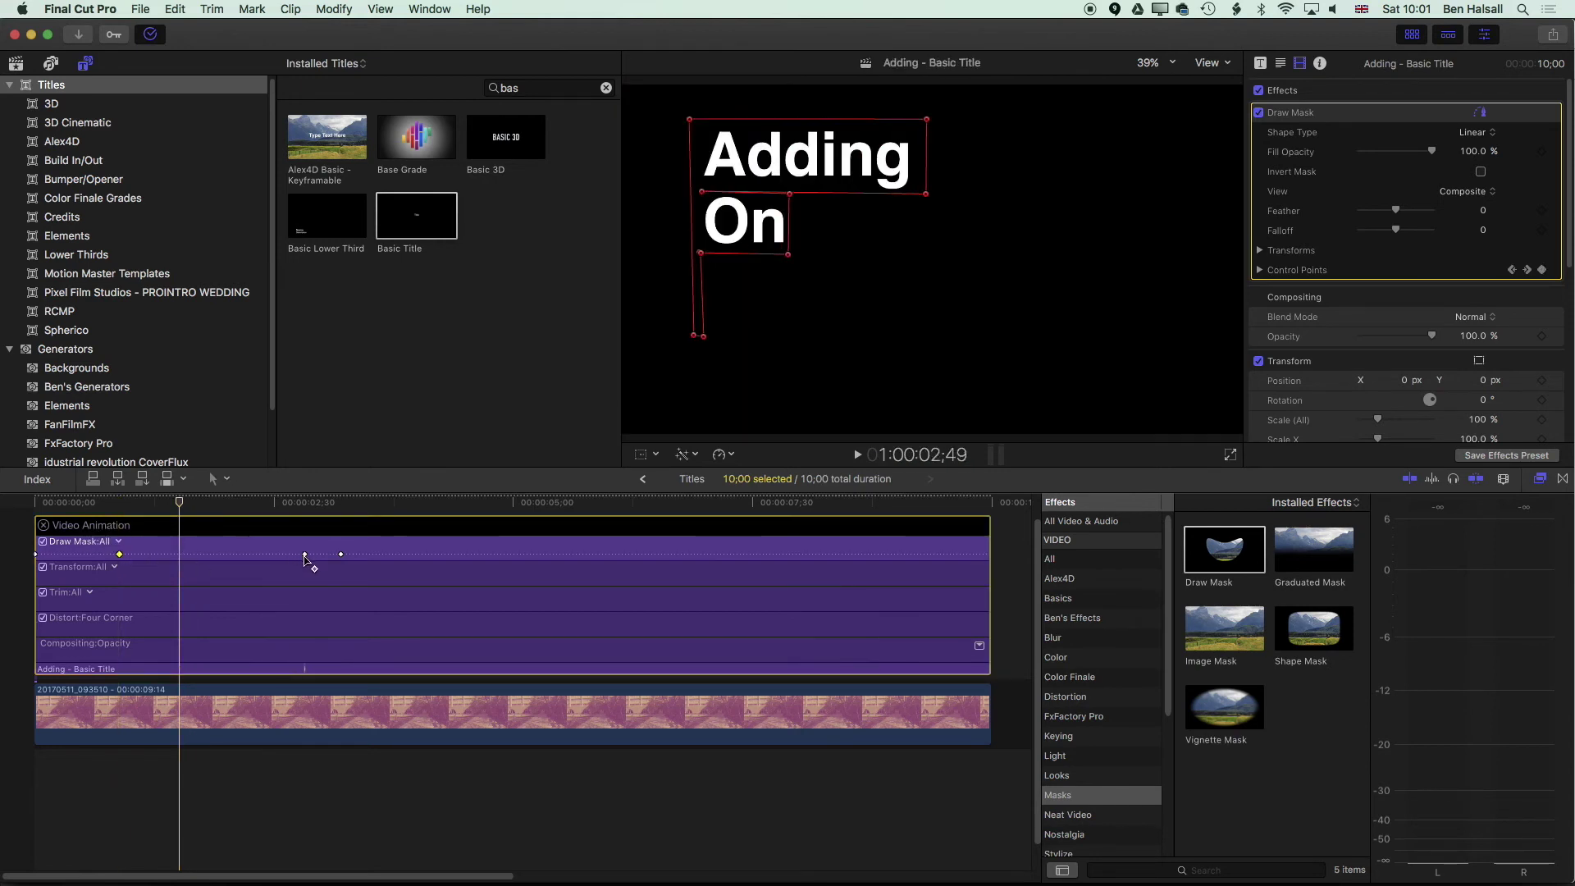
drag(304, 555, 215, 555)
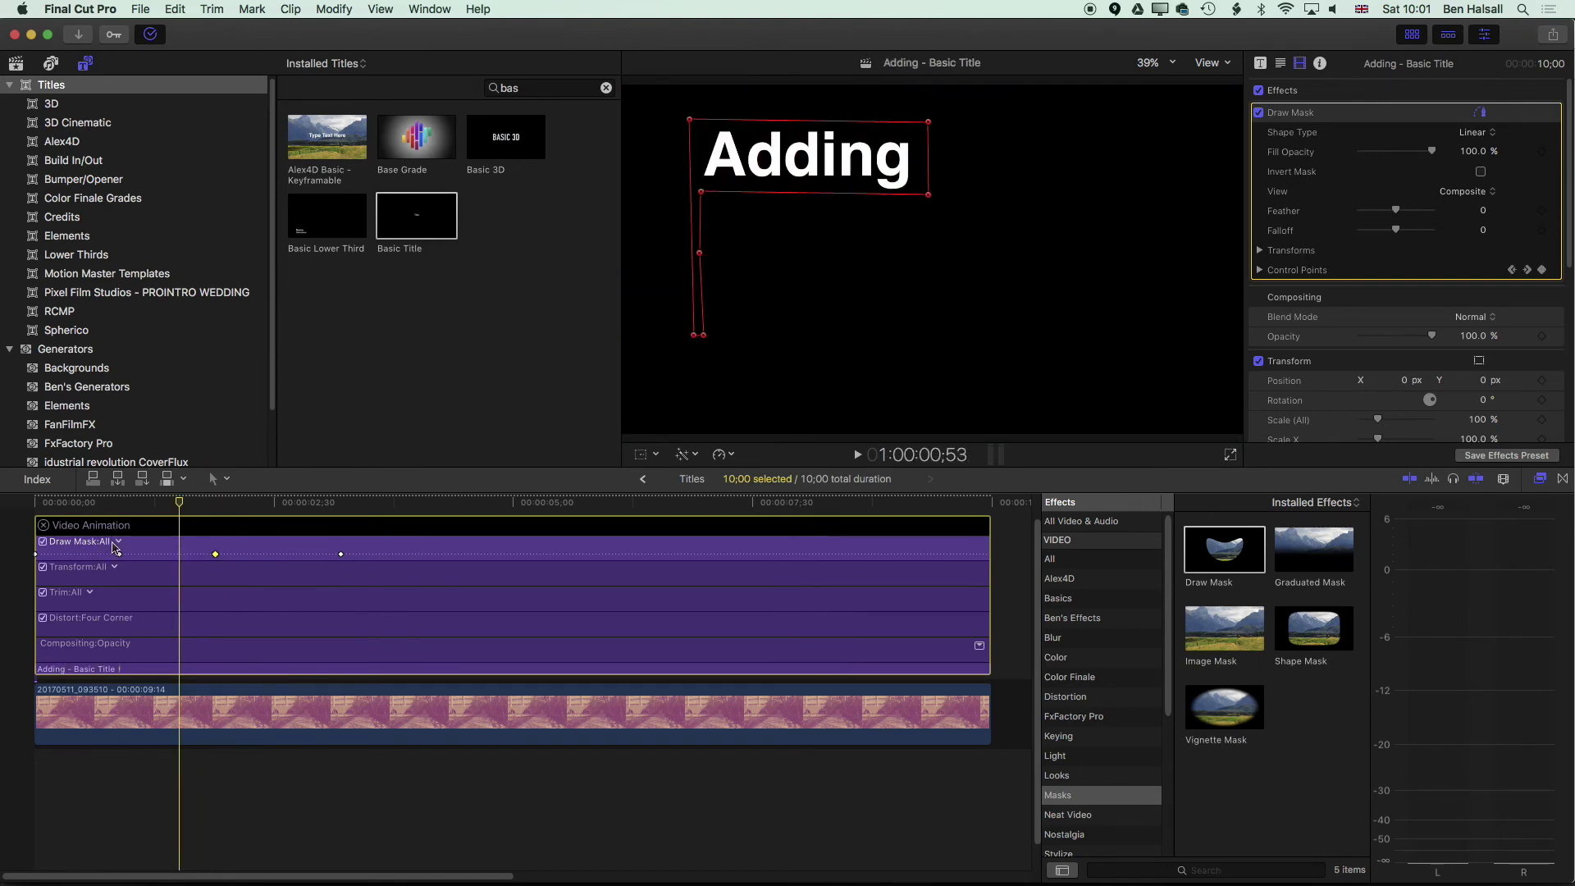
drag(343, 557, 308, 557)
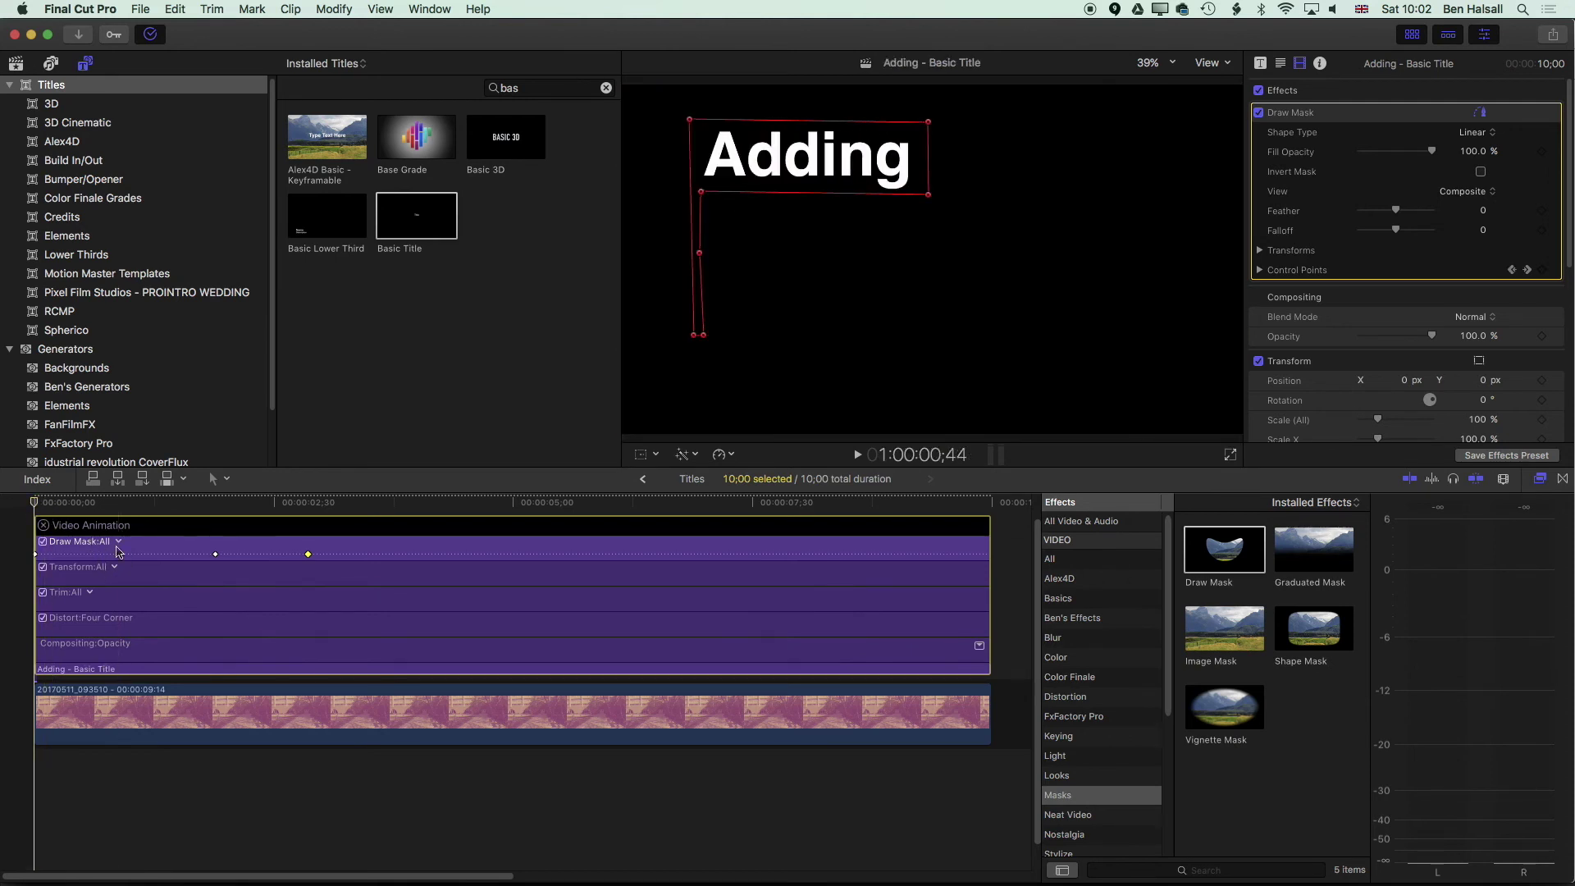
Preview the reveal and nudge two Draw Mask keyframes earlier
key(space)
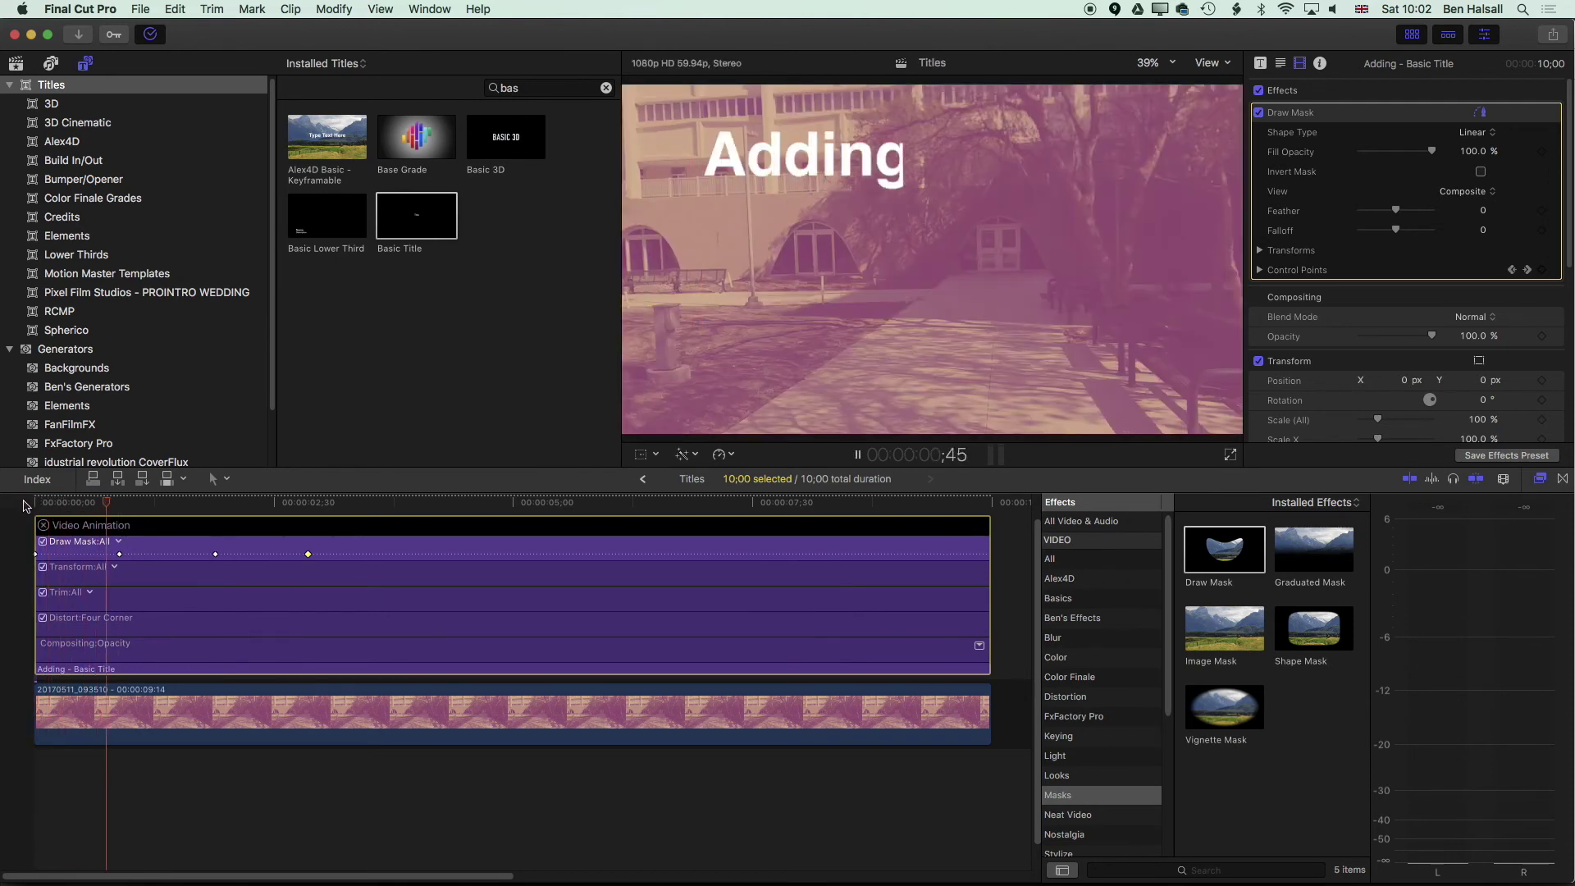
key(space)
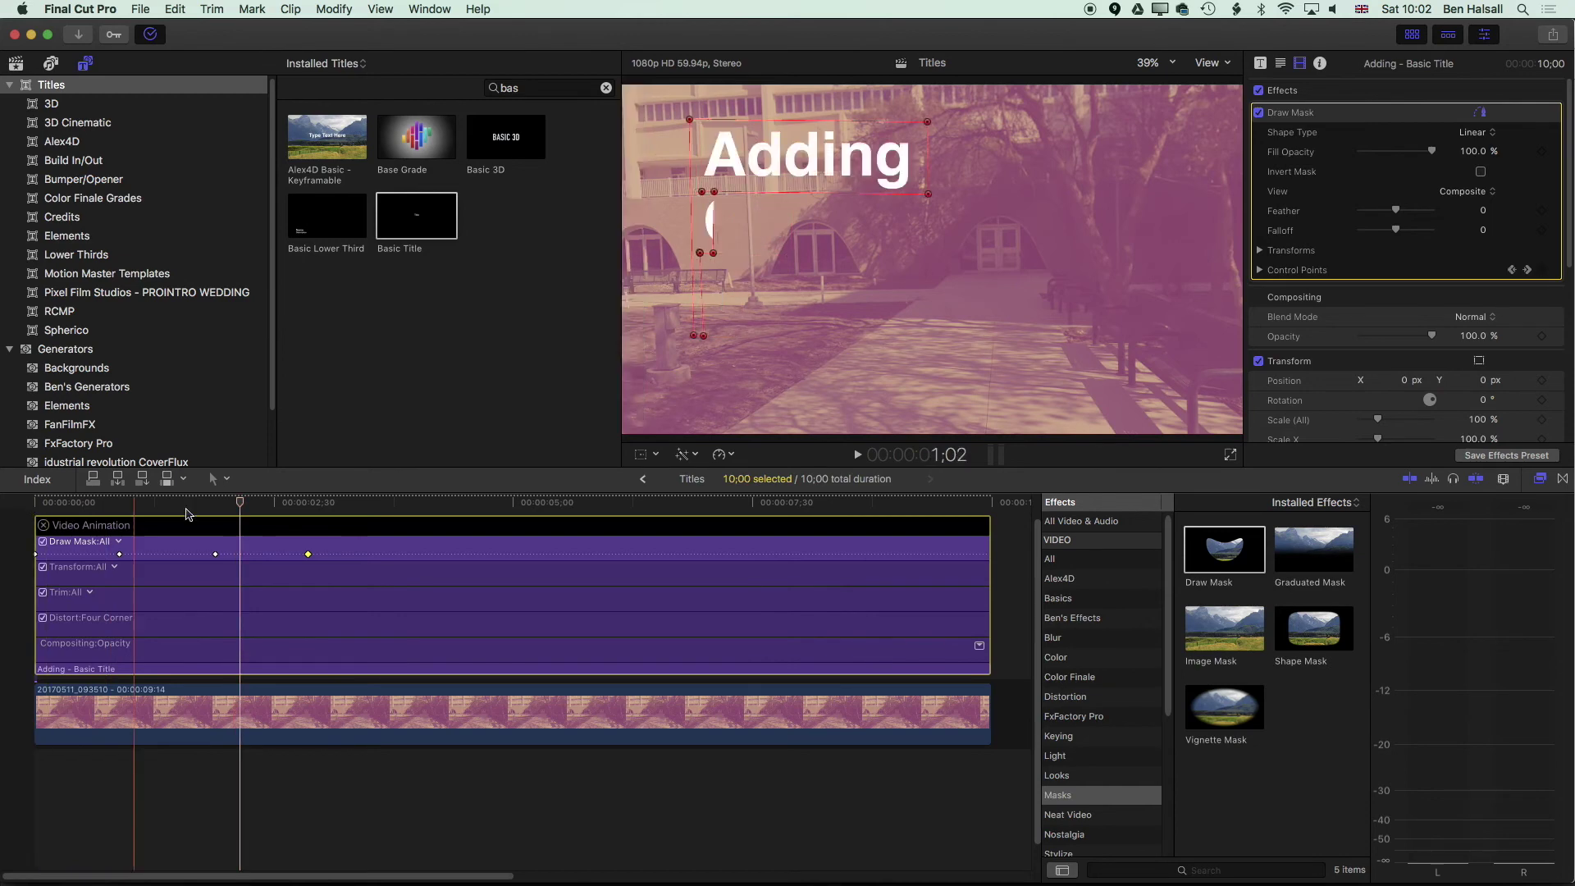
drag(215, 555, 172, 555)
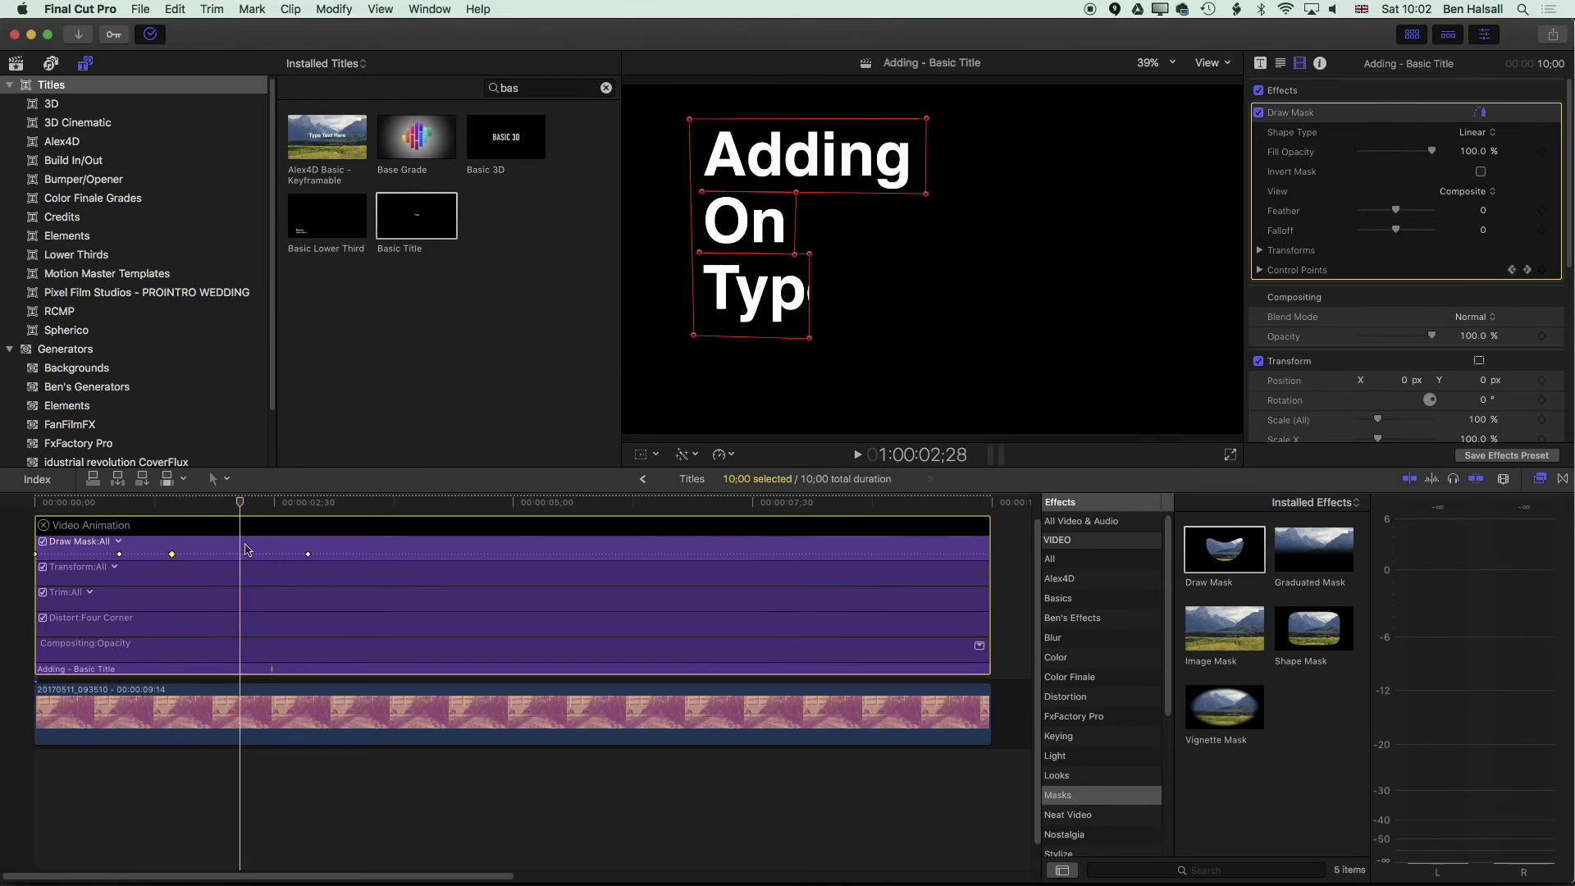
key(space)
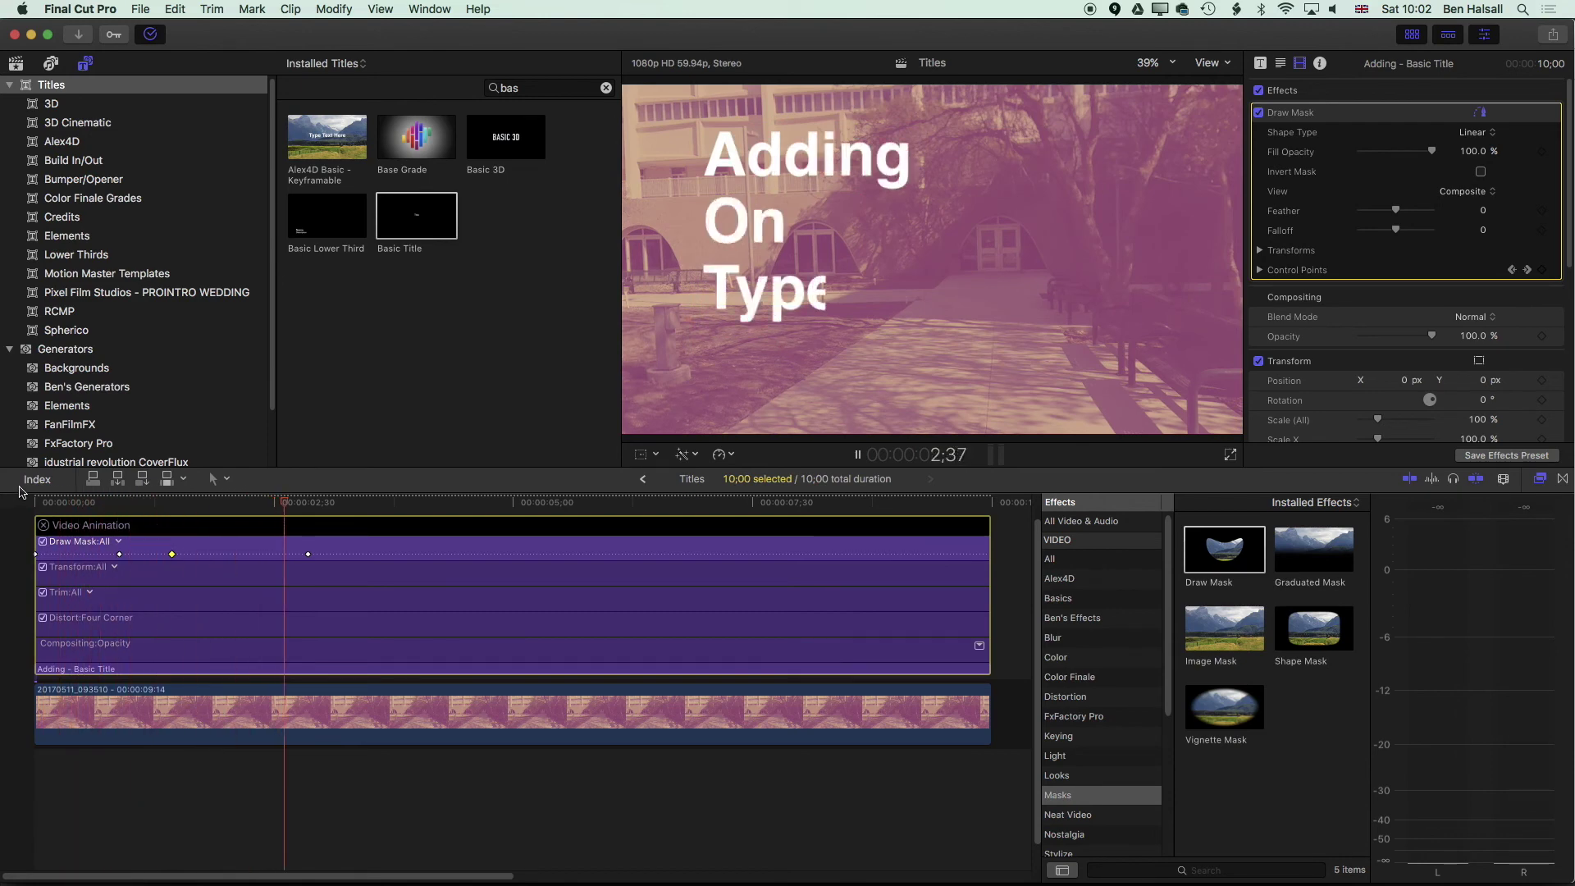
key(space)
click(308, 555)
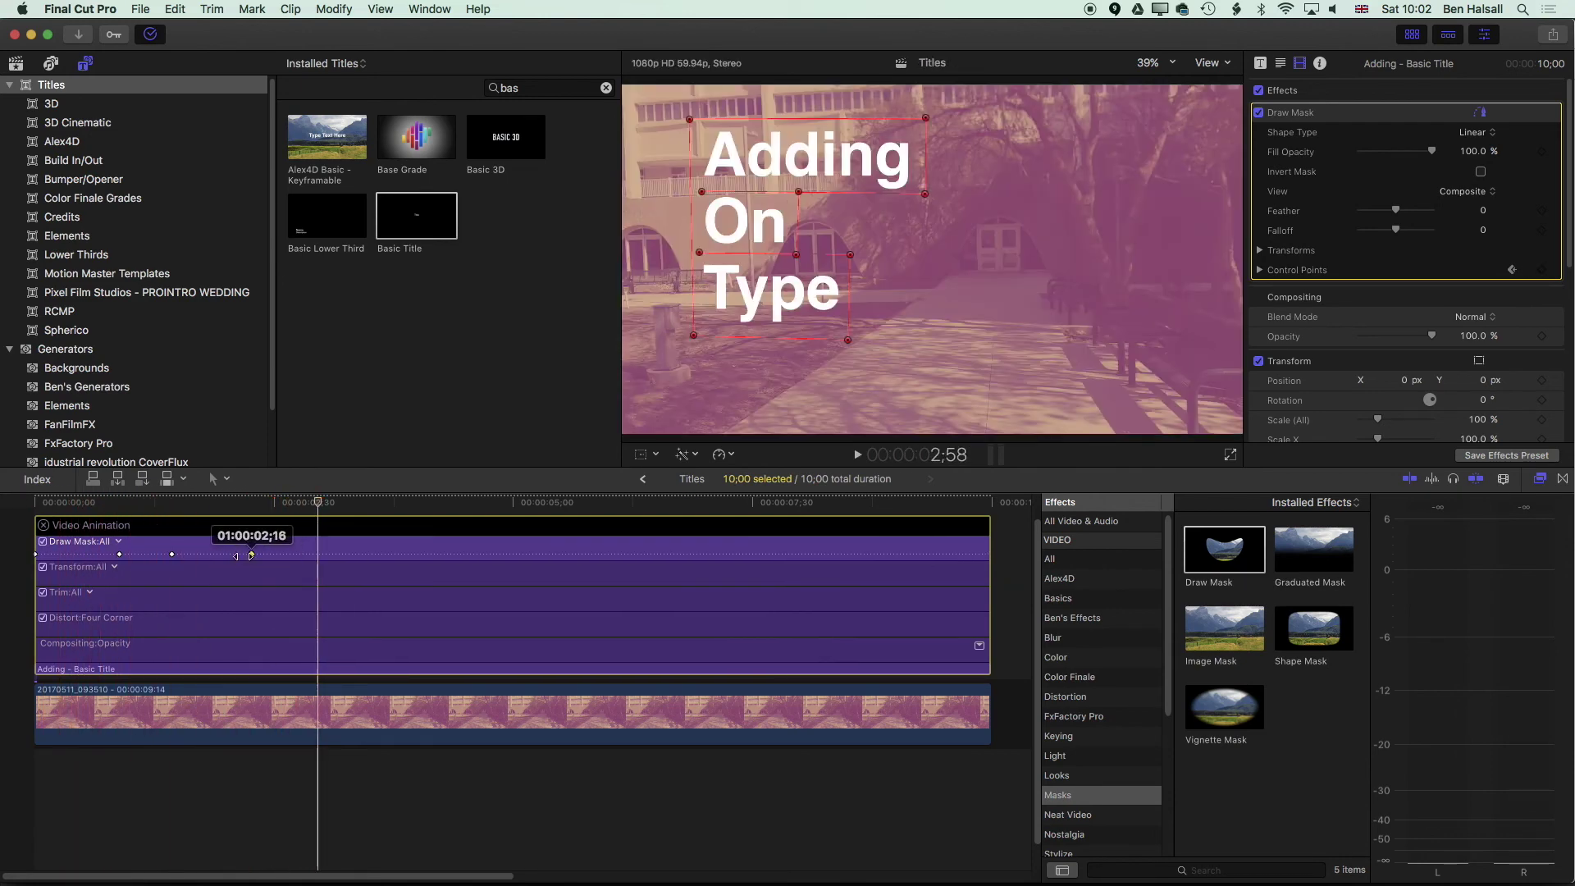
drag(251, 555, 242, 554)
Replay the reveal and retime the Draw Mask keyframes again to tighten the spacing
key(space)
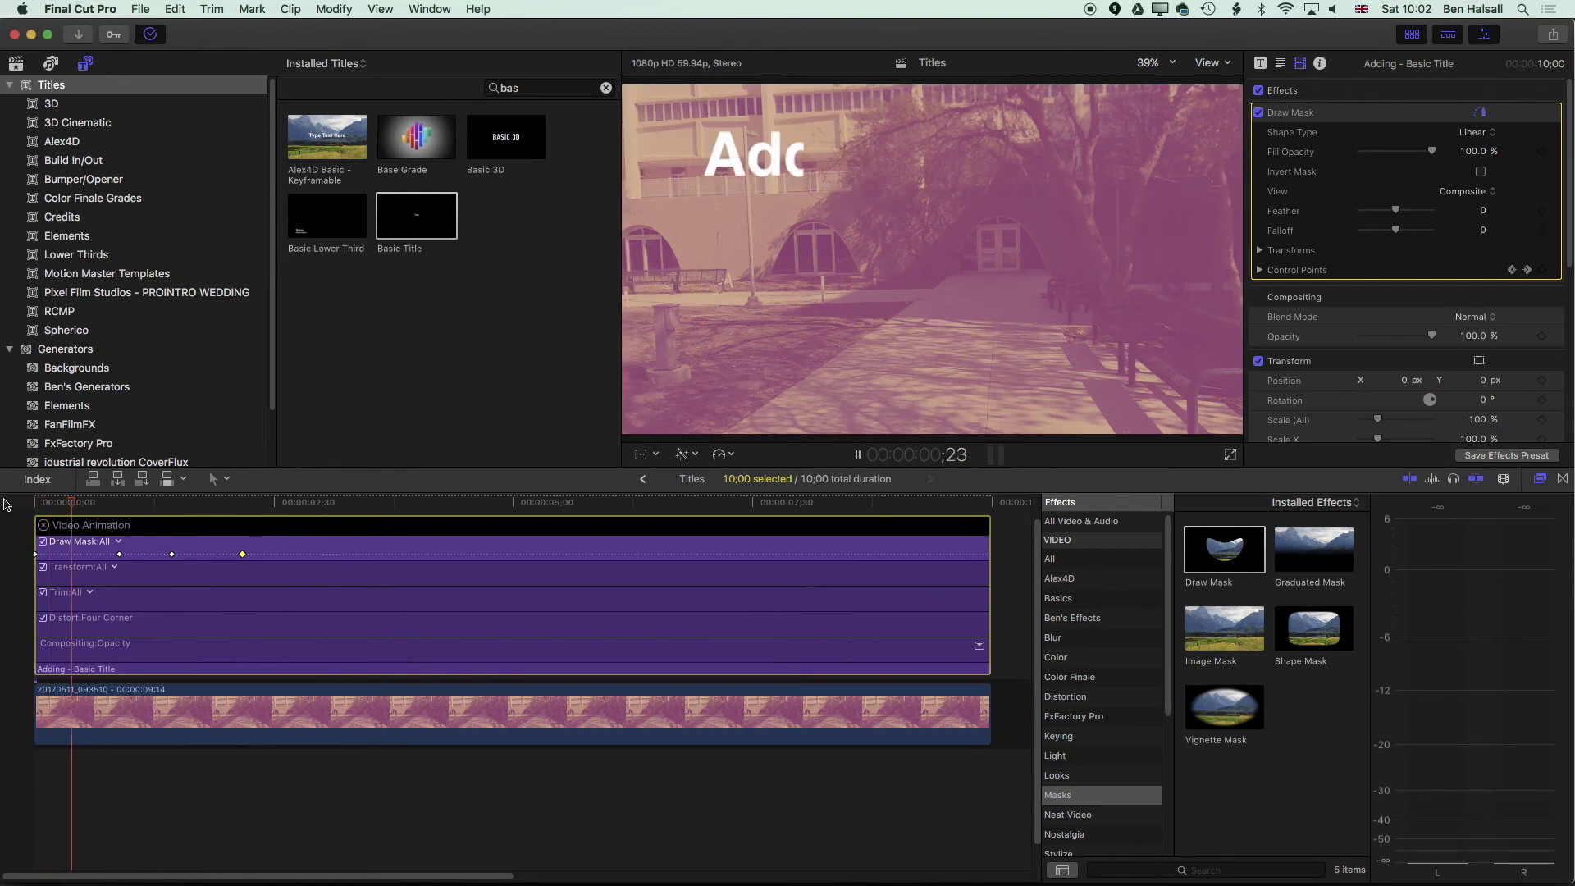
key(space)
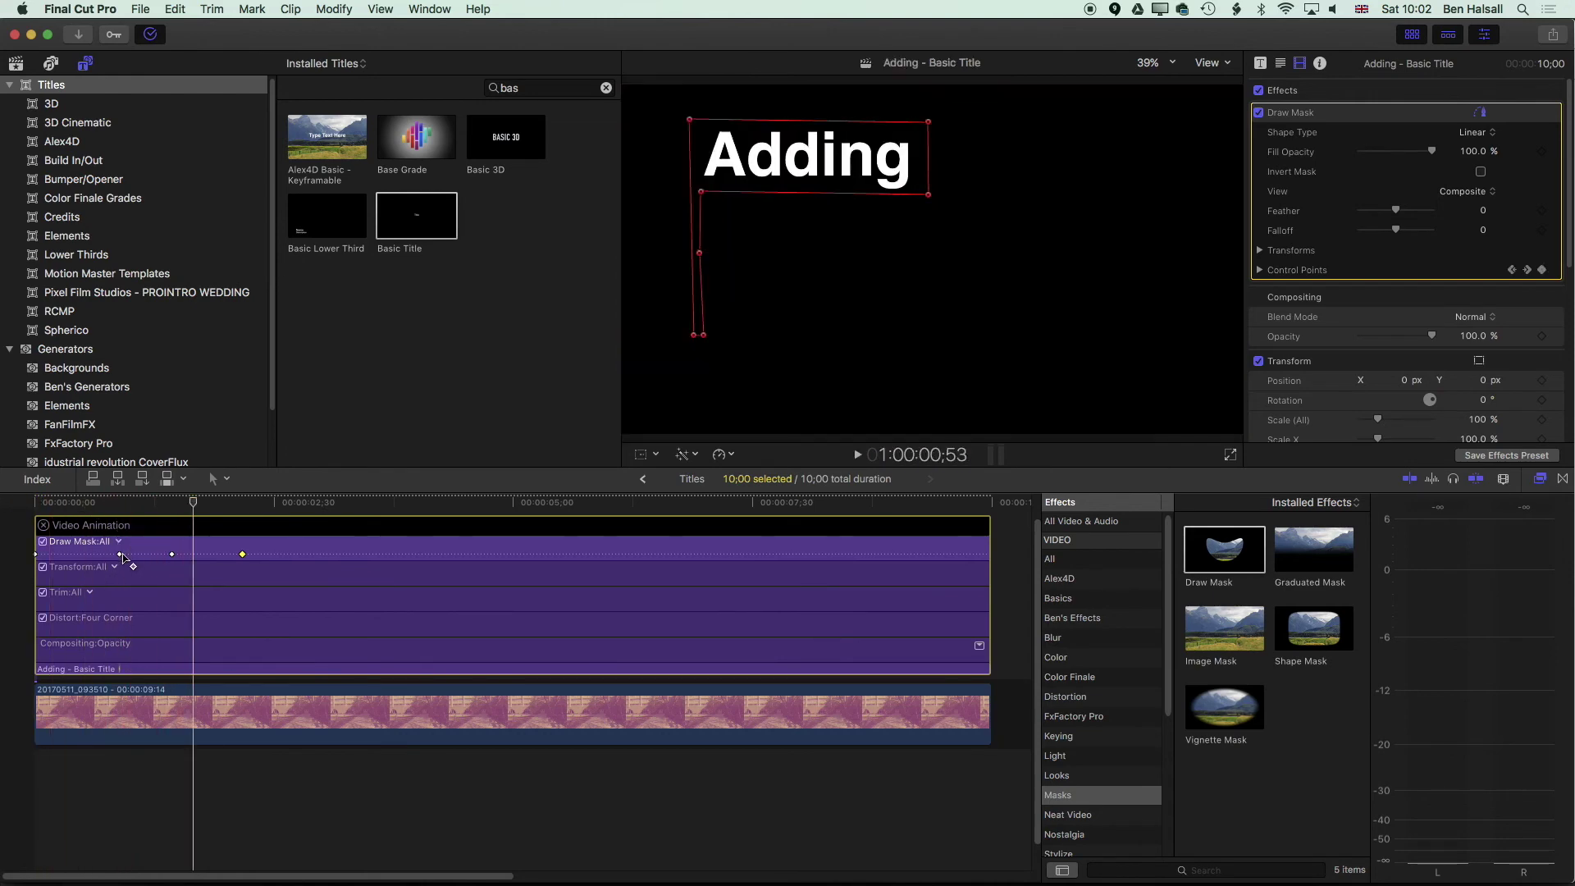
mouse_move(121, 555)
mouse_down()
mouse_move(98, 554)
mouse_move(224, 554)
mouse_up()
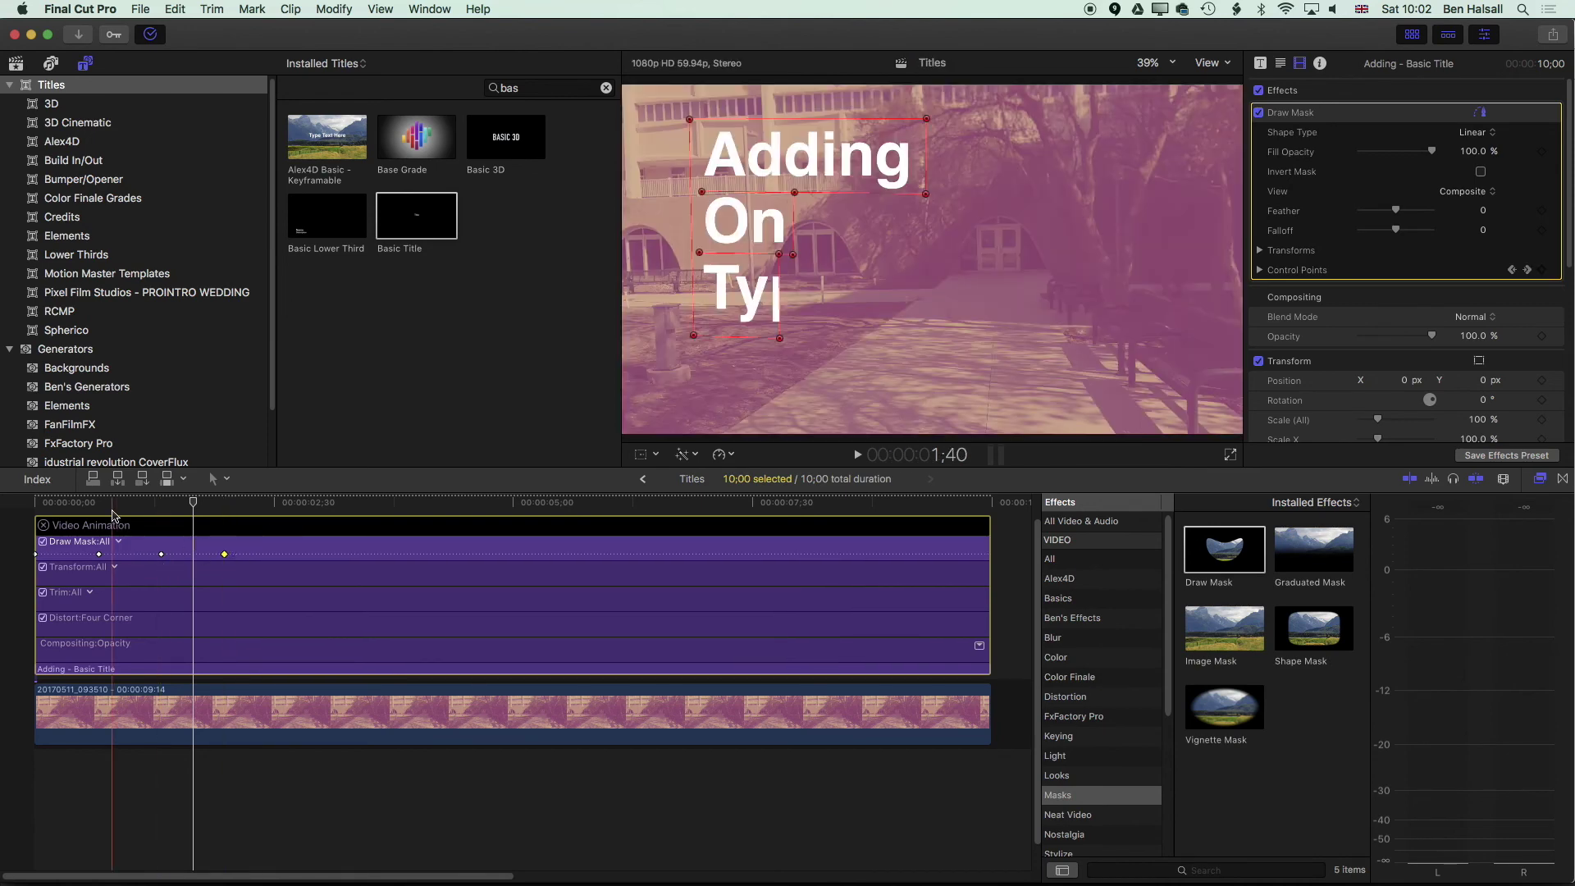
key(space)
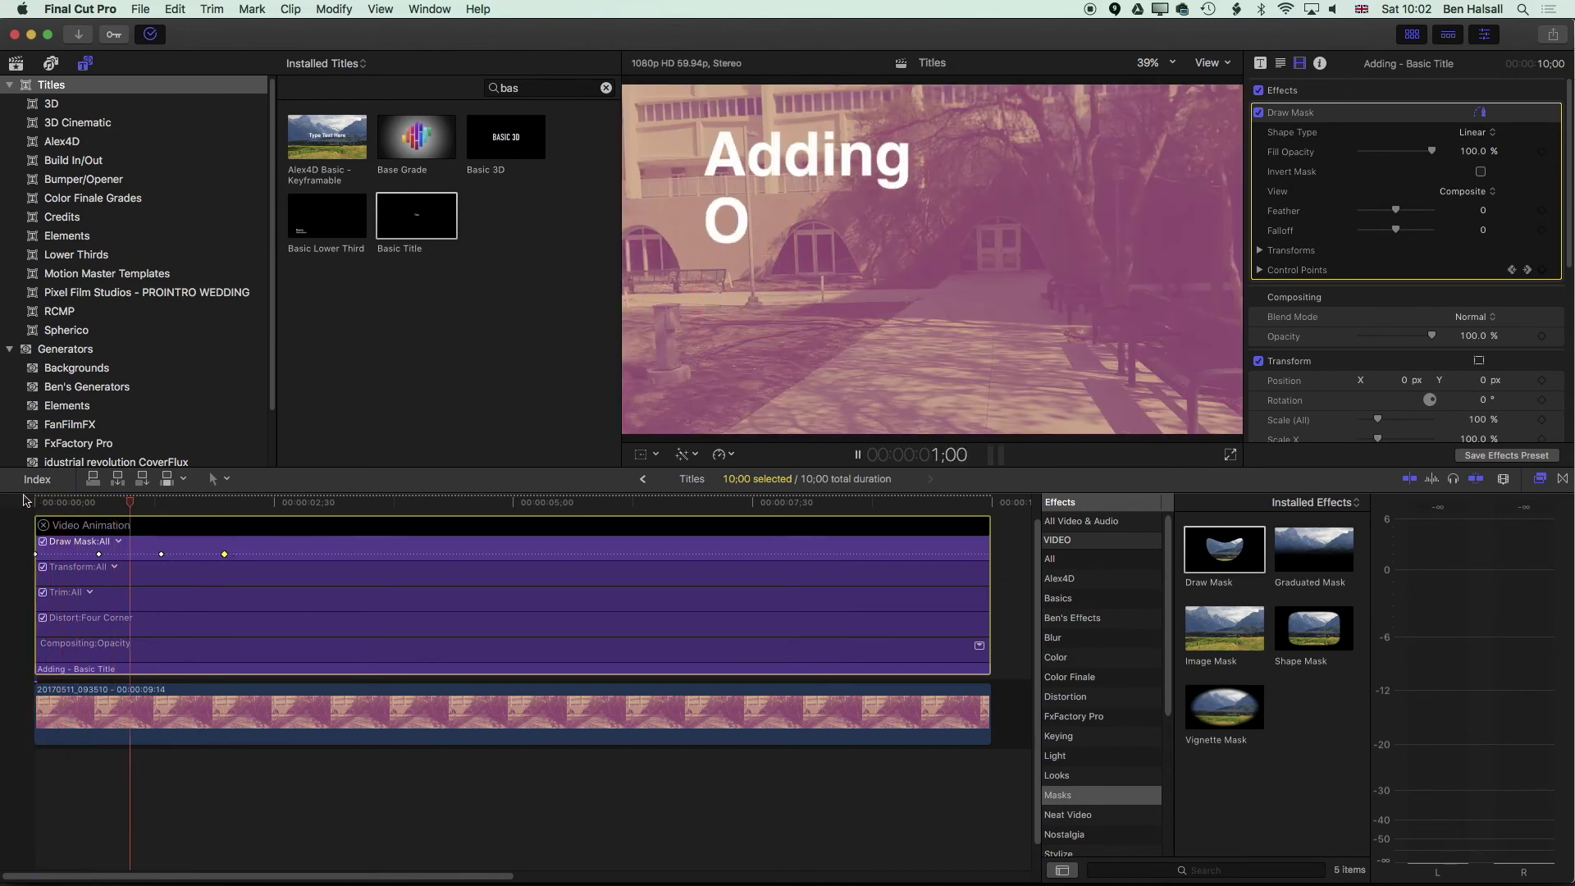
drag(100, 554, 119, 555)
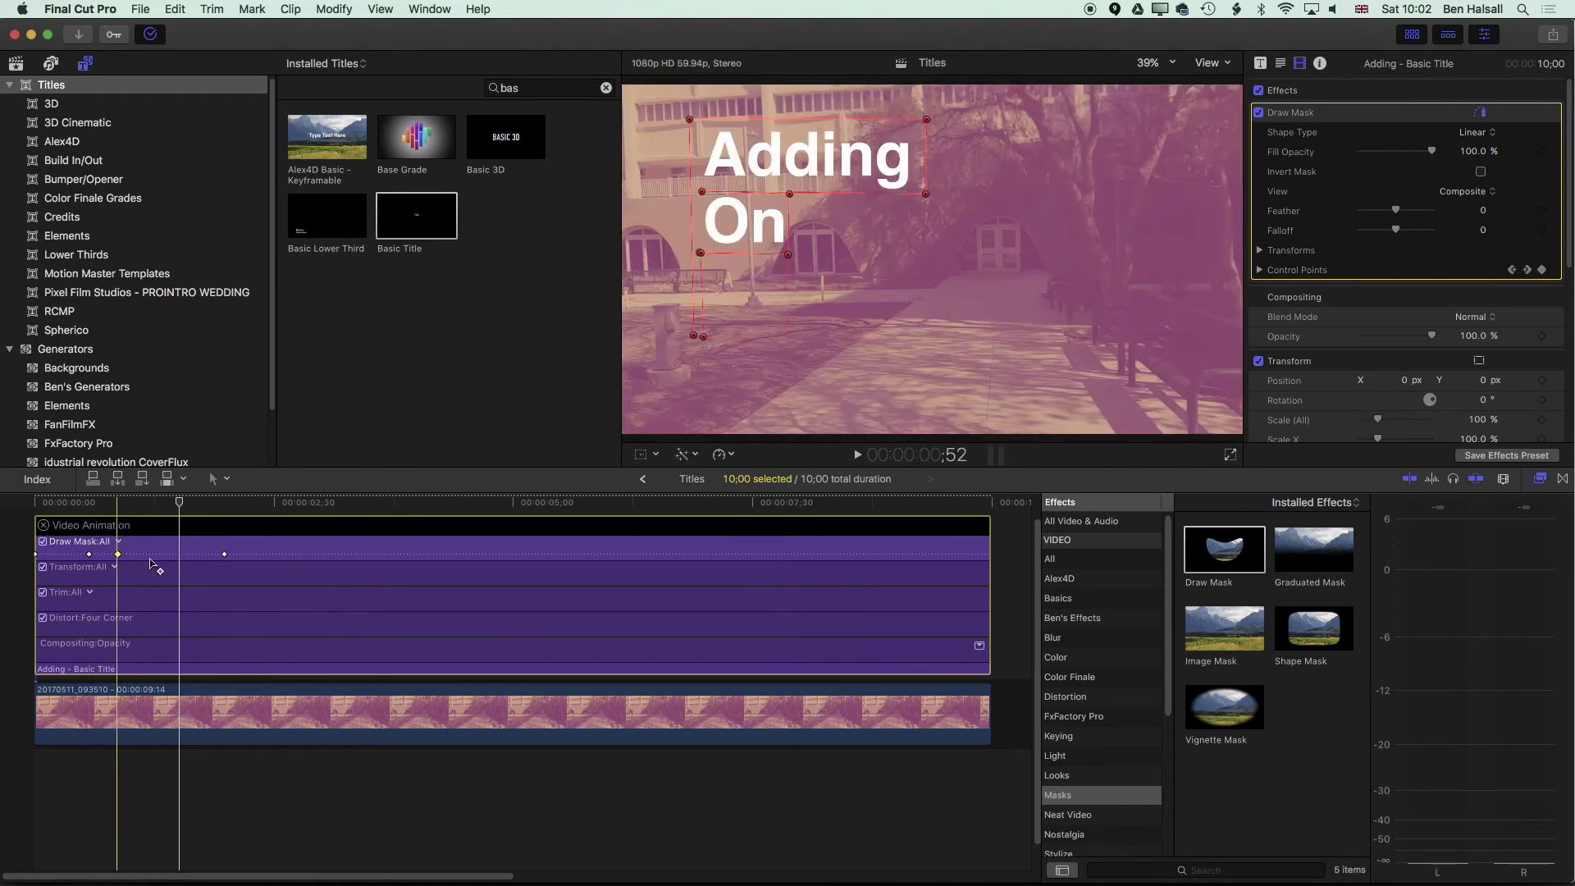
drag(224, 555, 183, 554)
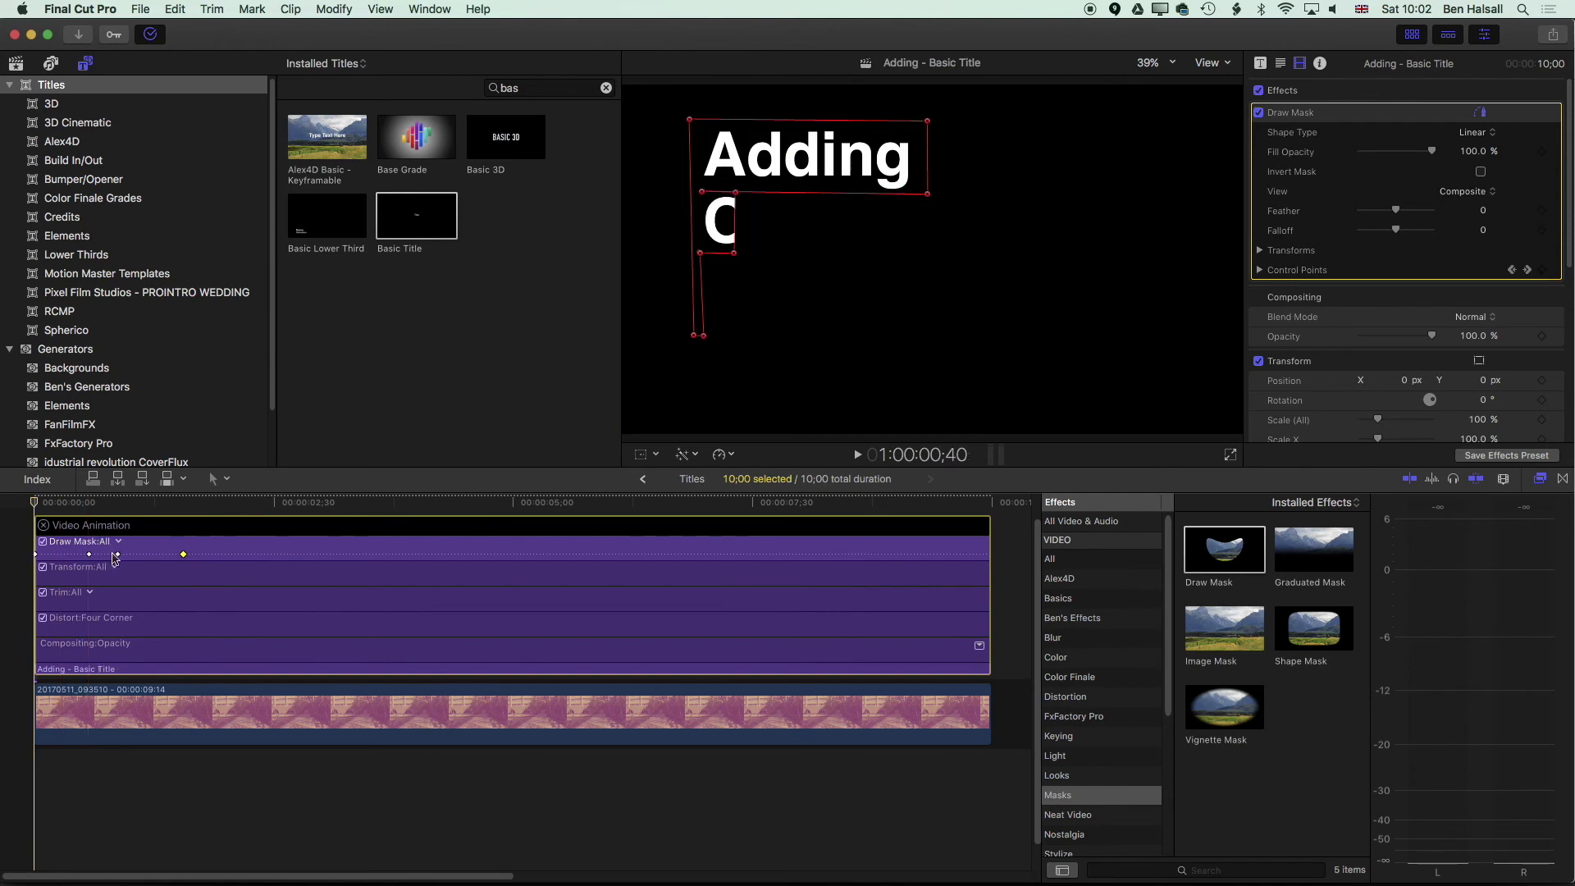
Replay the title from the start to confirm Adding, On and Type reveal within two seconds
key(space)
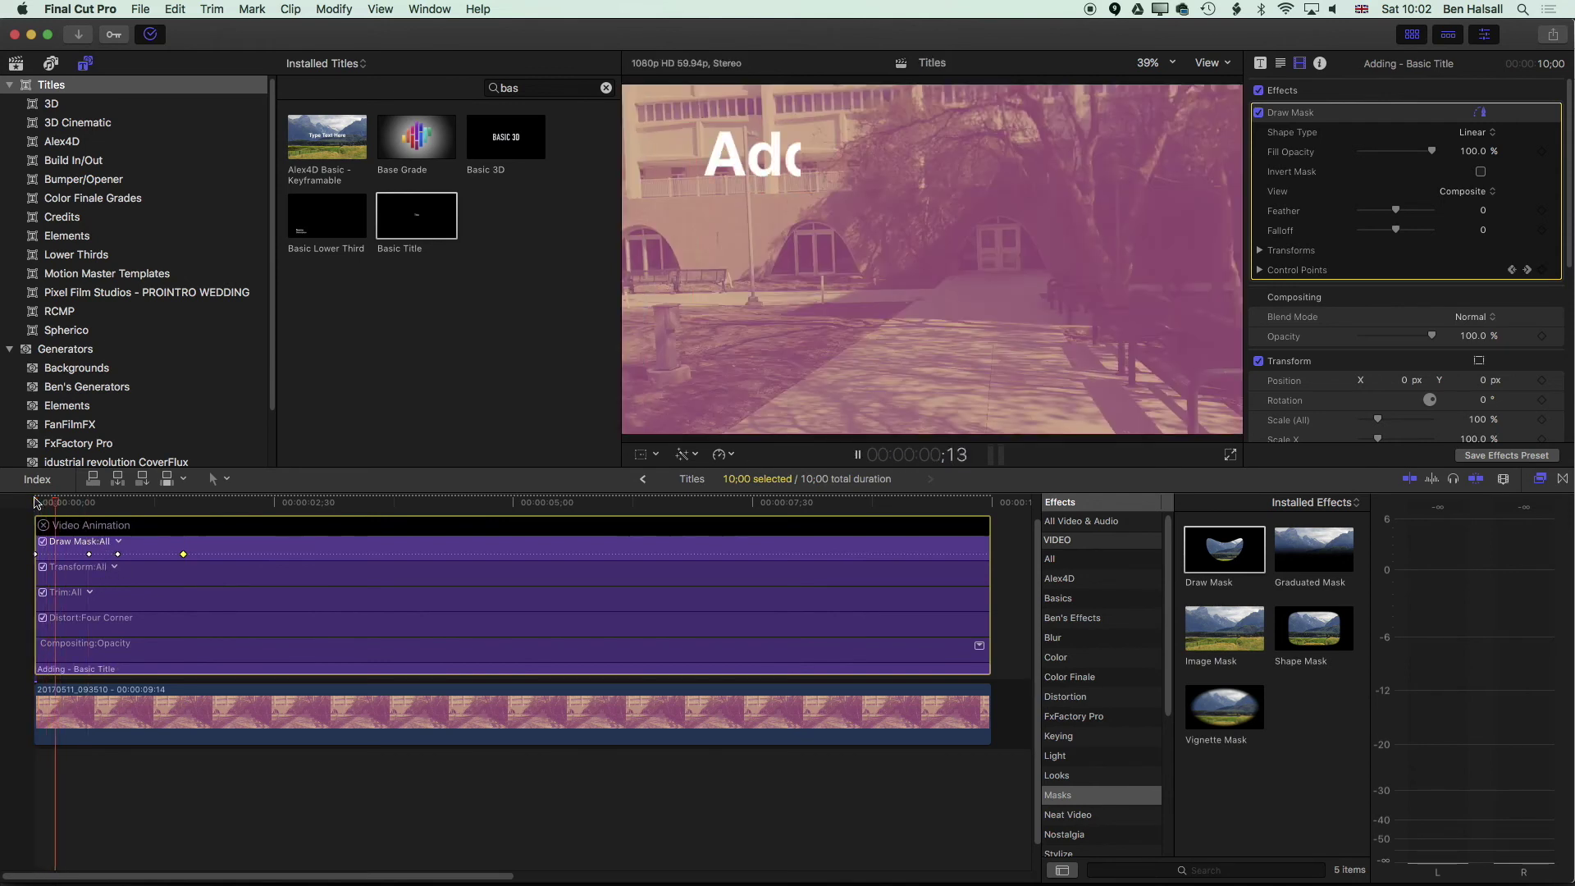
key(space)
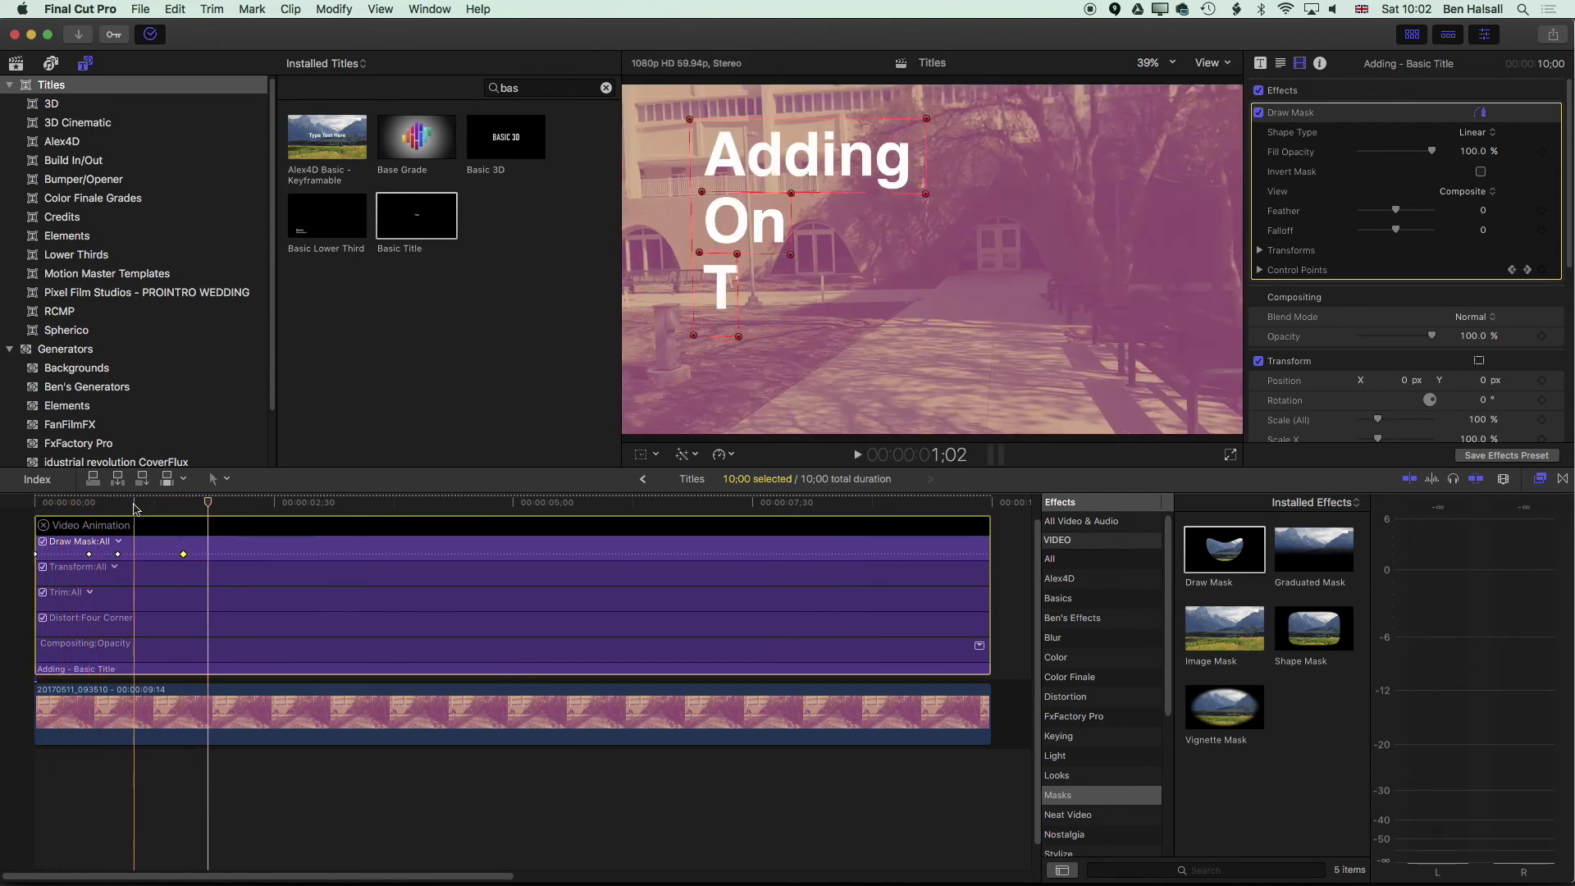
key(space)
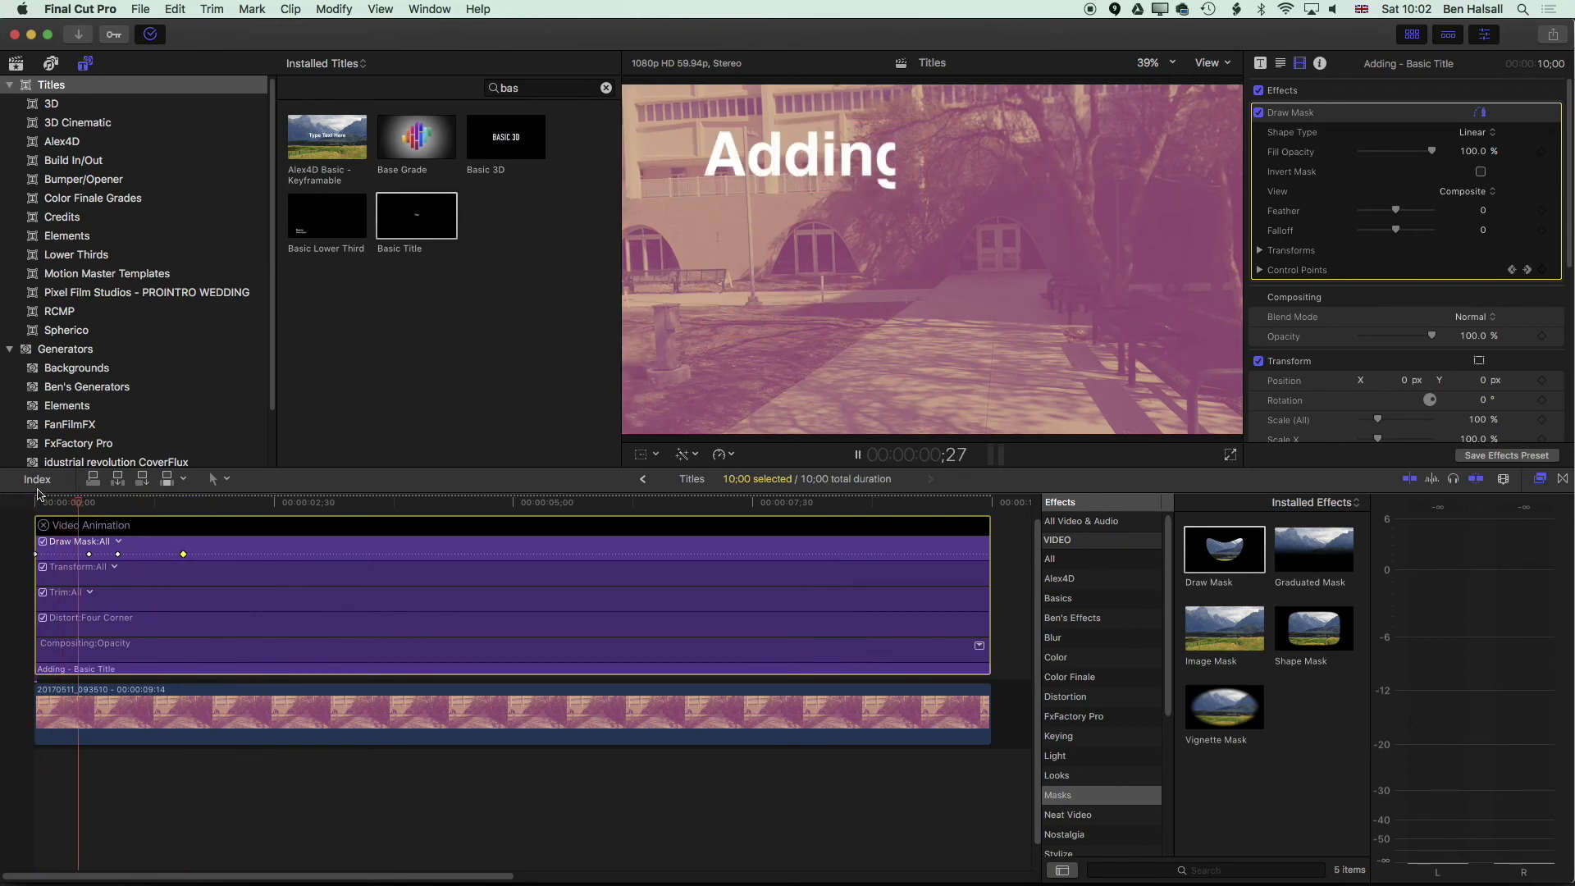
key(space)
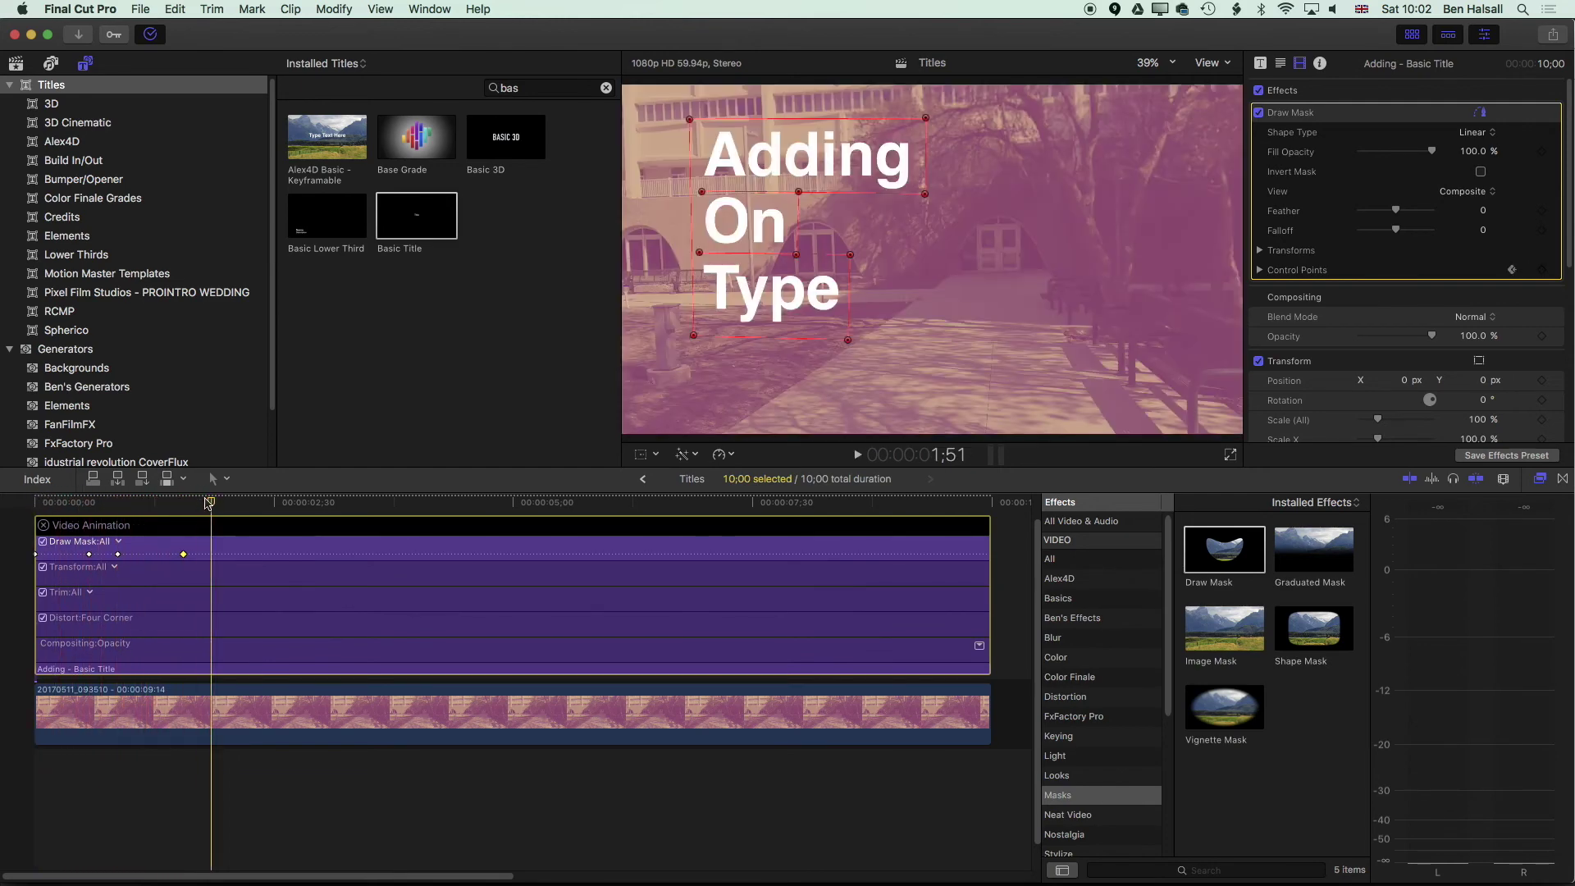
key(Home)
key(space)
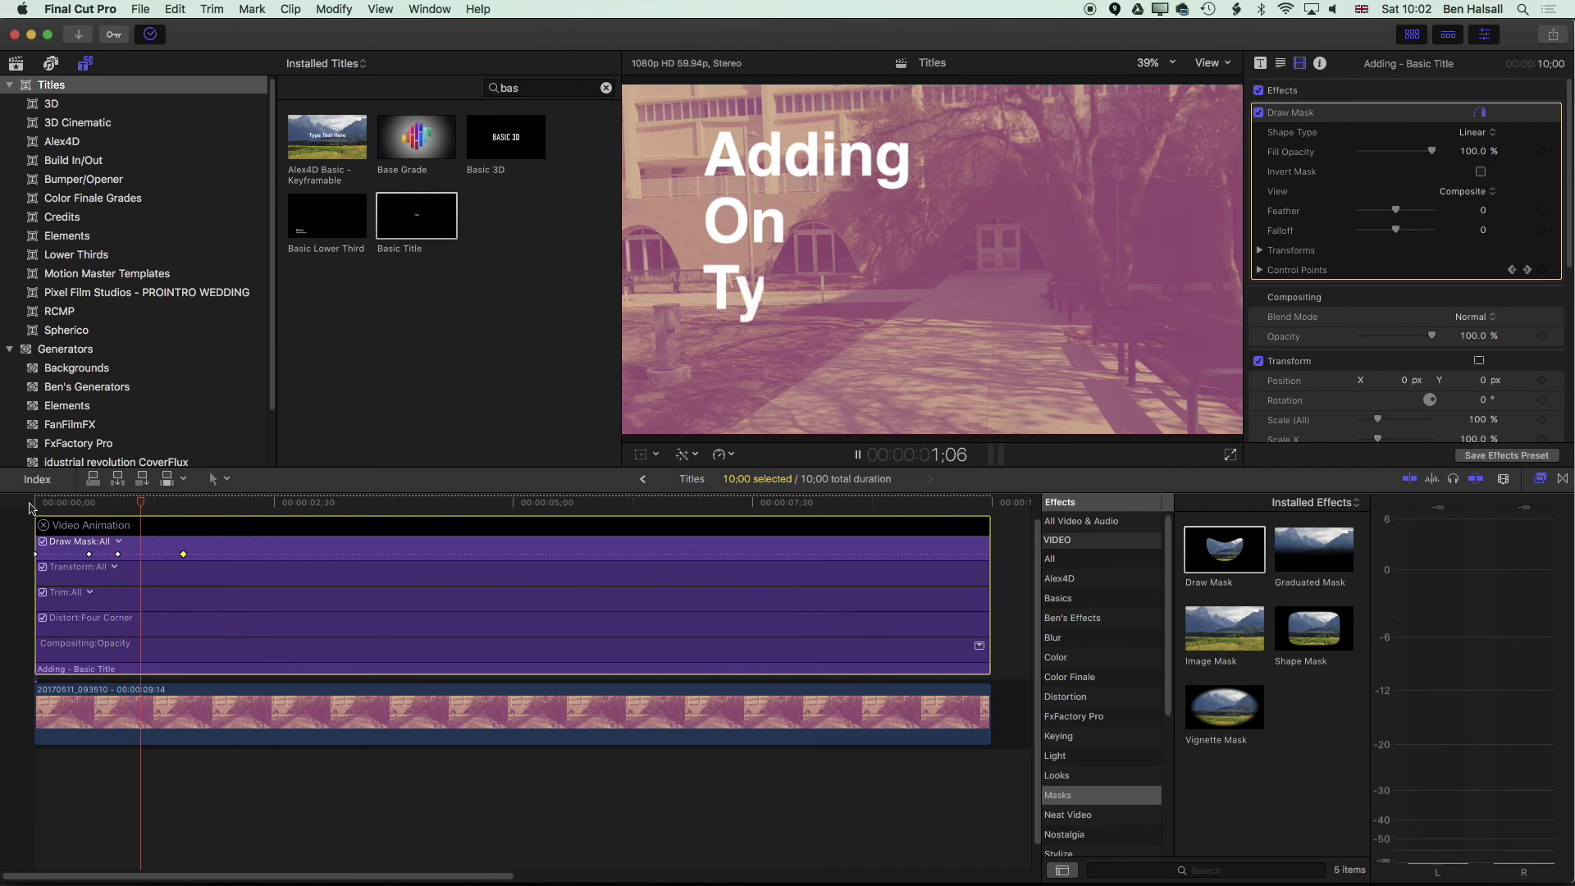
At a frame midway through the reveal, raise the Draw Mask Feather to soften the edge
key(space)
key(Home)
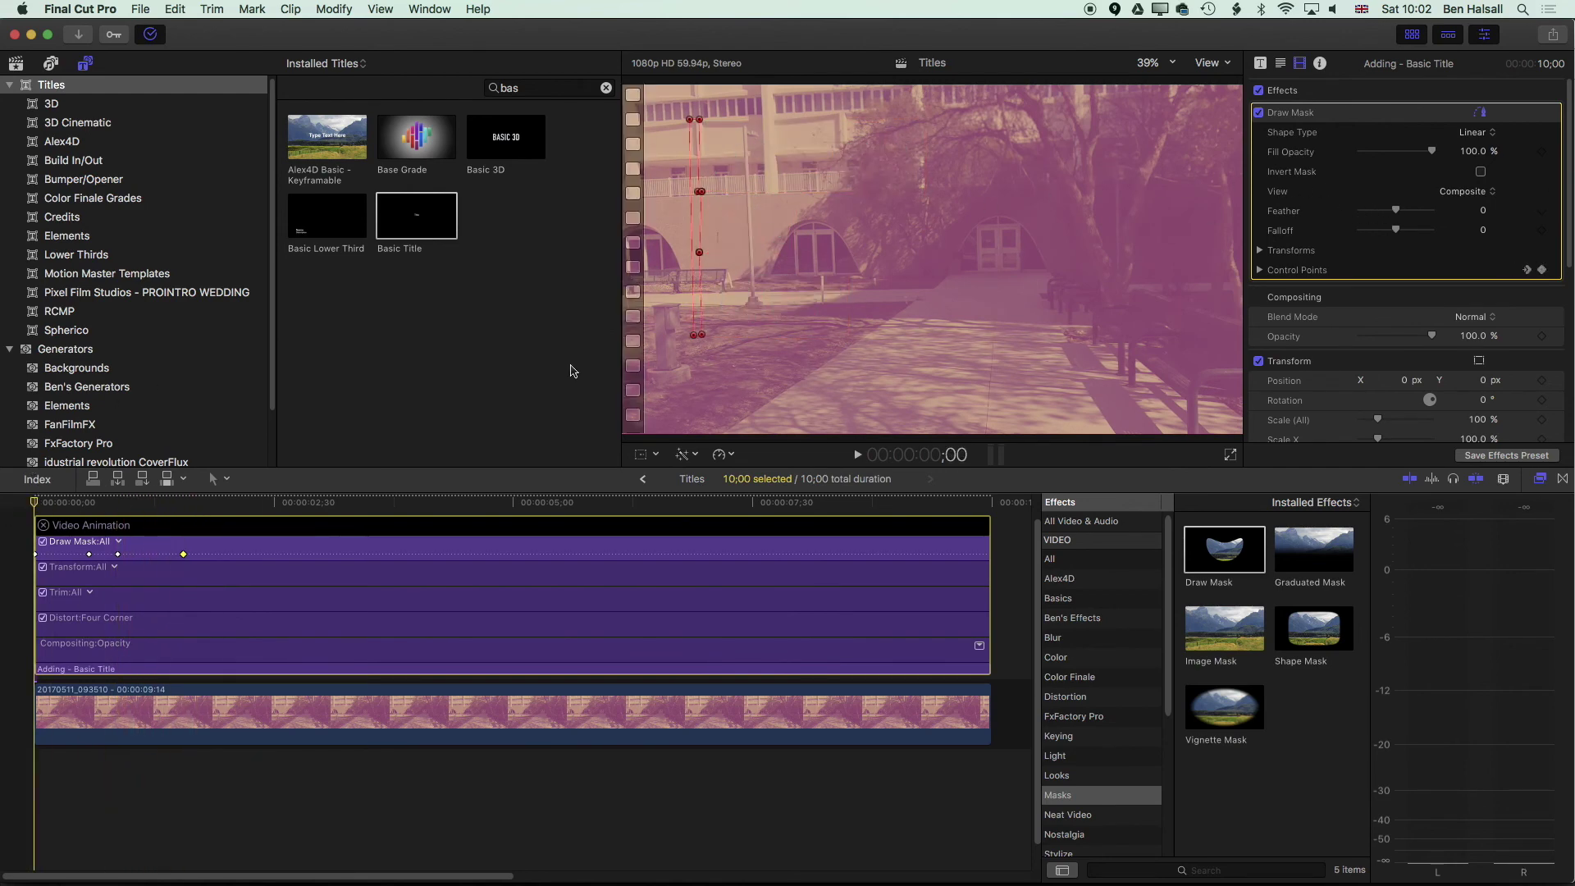
drag(147, 502, 153, 504)
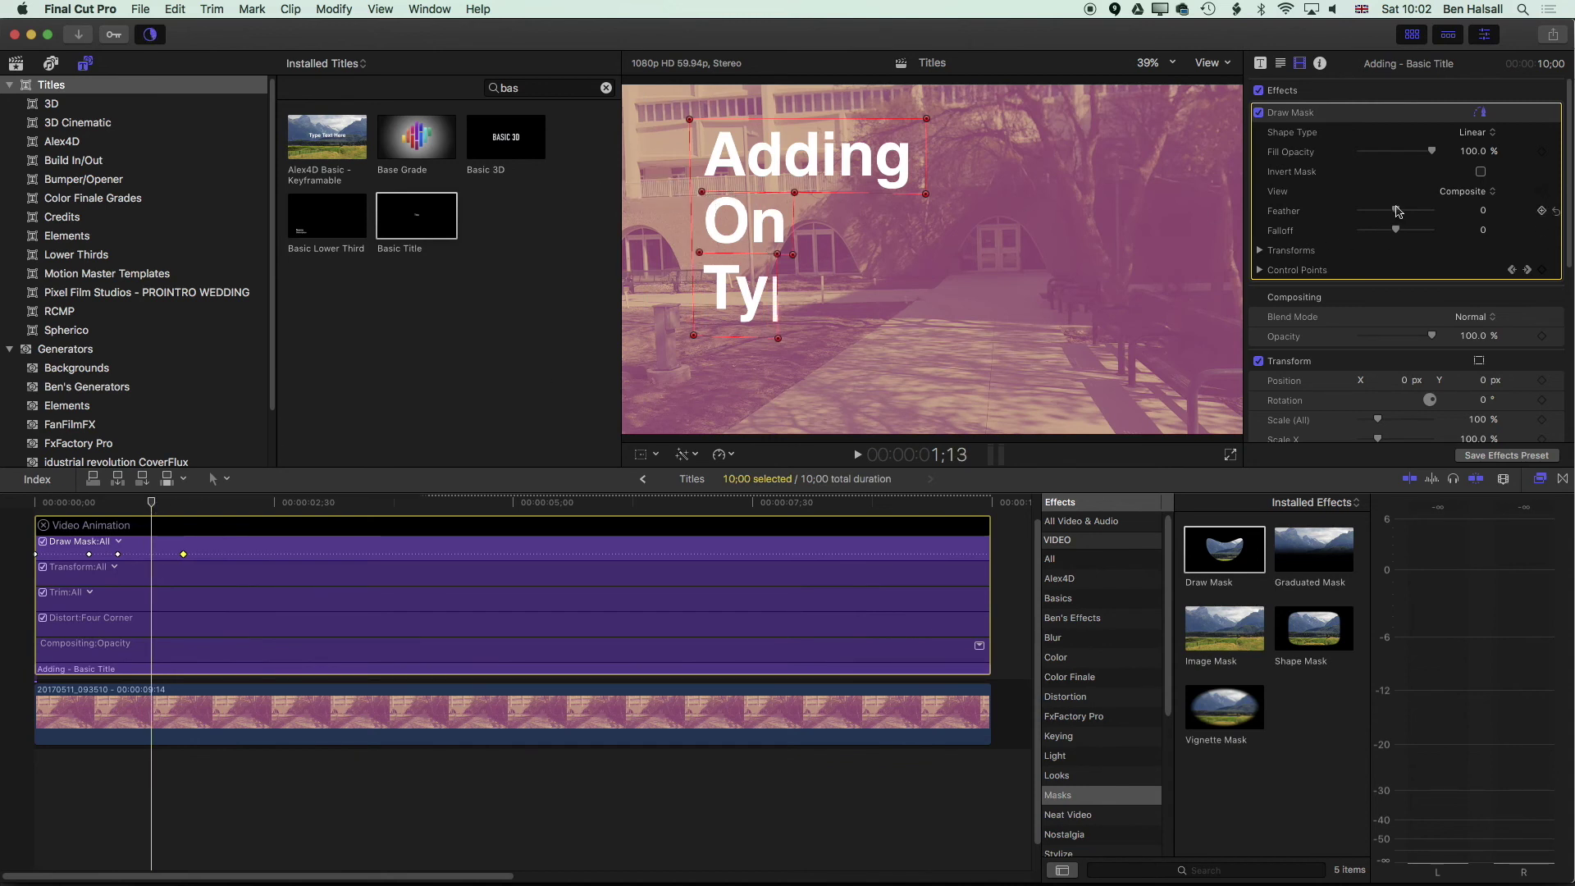
drag(1400, 215, 1405, 216)
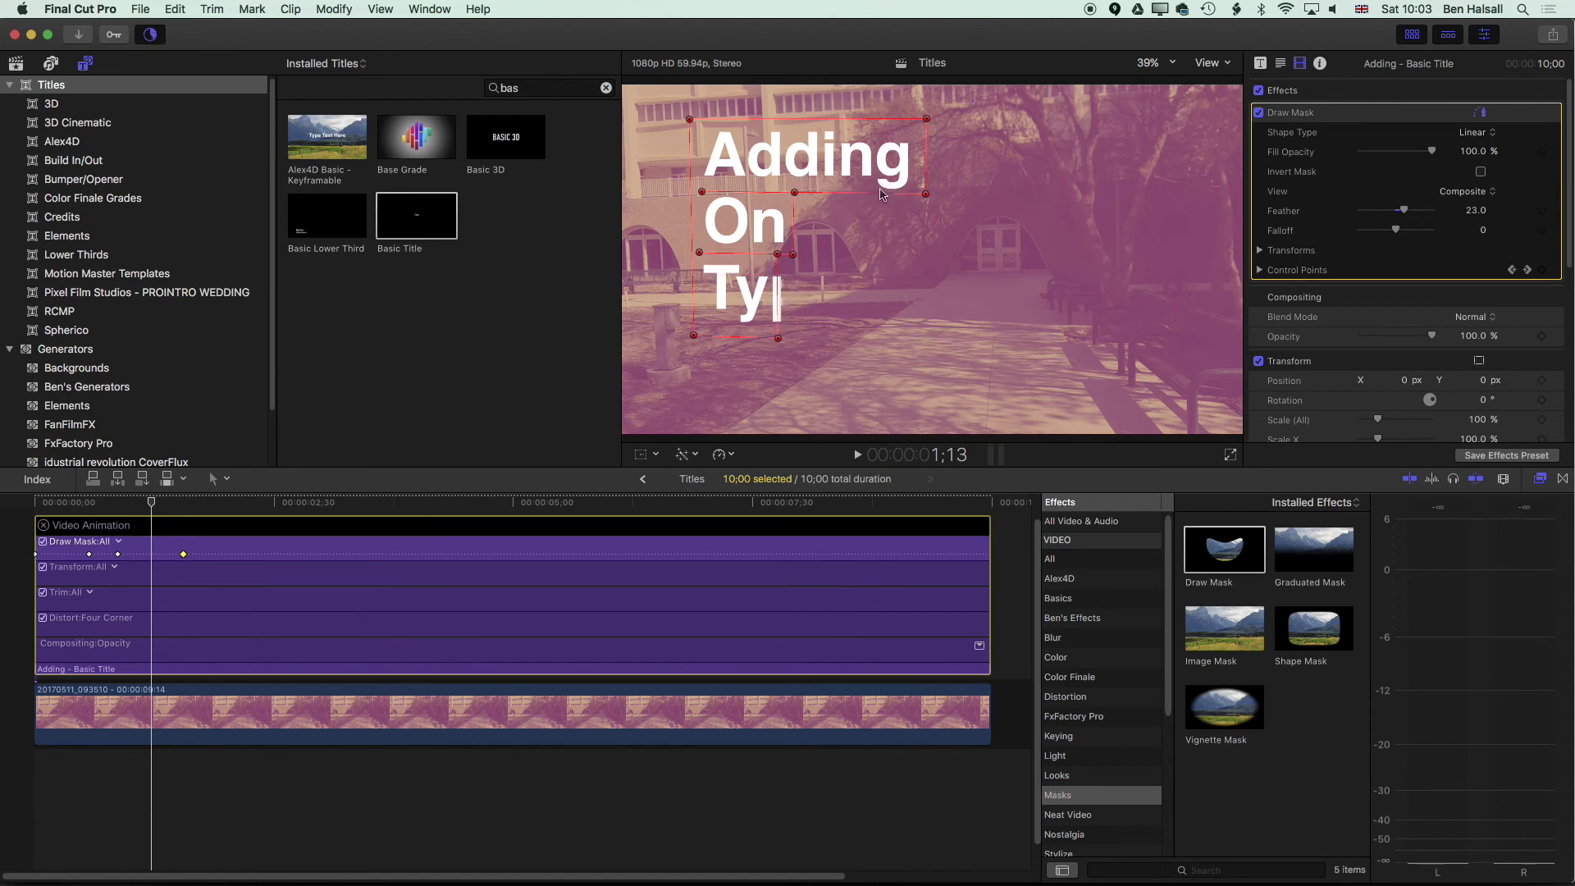
mouse_move(1405, 212)
mouse_down()
mouse_move(1432, 212)
mouse_move(1362, 212)
mouse_move(1413, 213)
mouse_up()
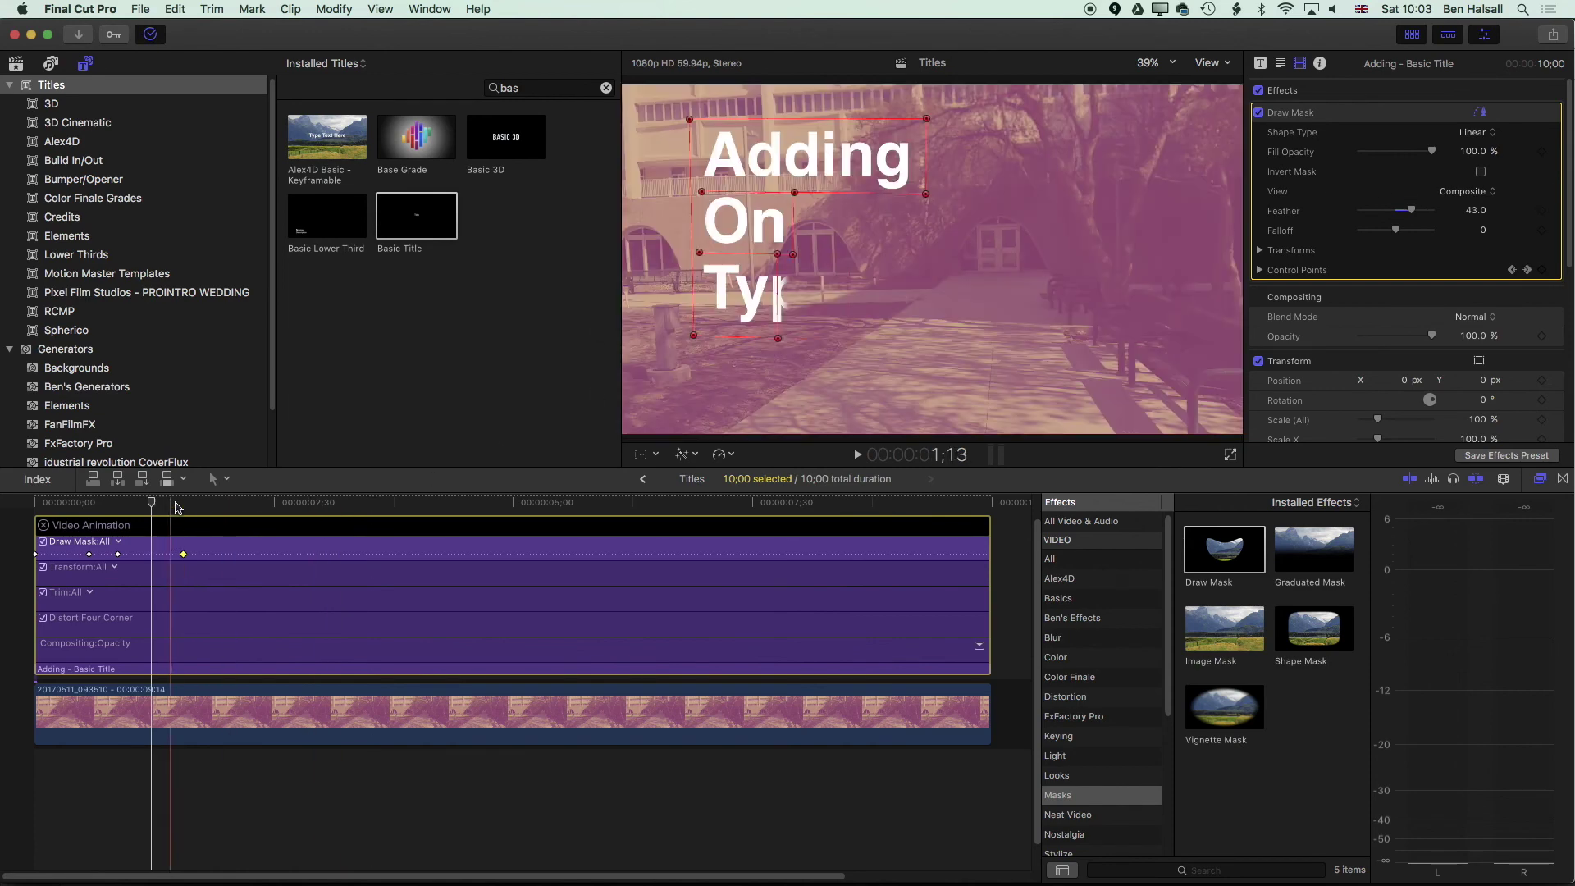
Bring the Feather back to about 15, then scrub and play the reveal to check it
drag(152, 502, 25, 506)
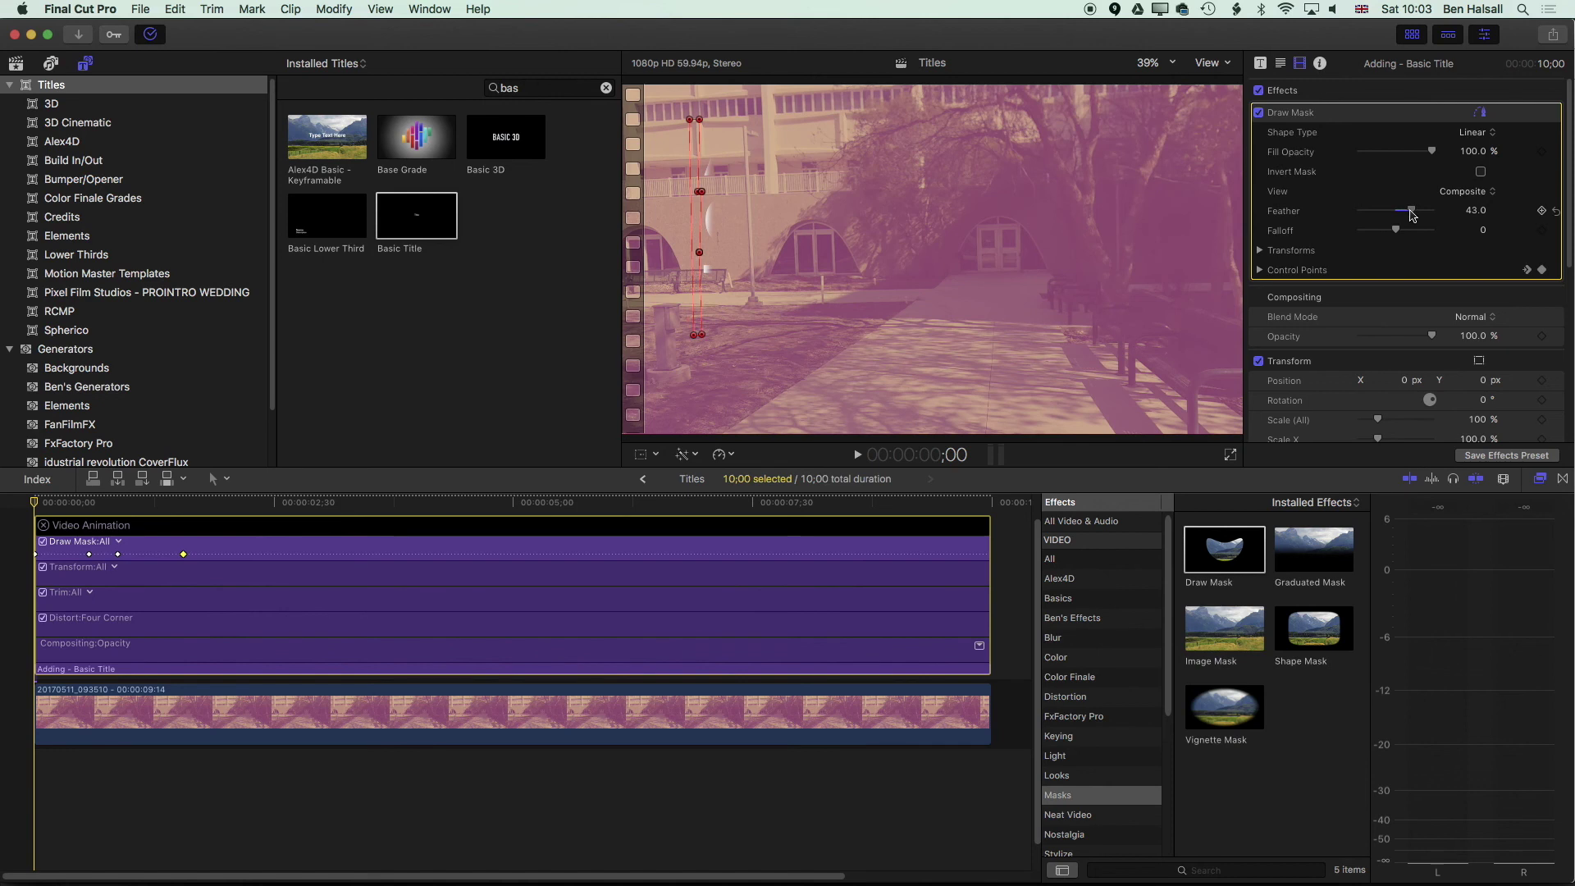
drag(1412, 215, 1400, 215)
drag(201, 502, 156, 505)
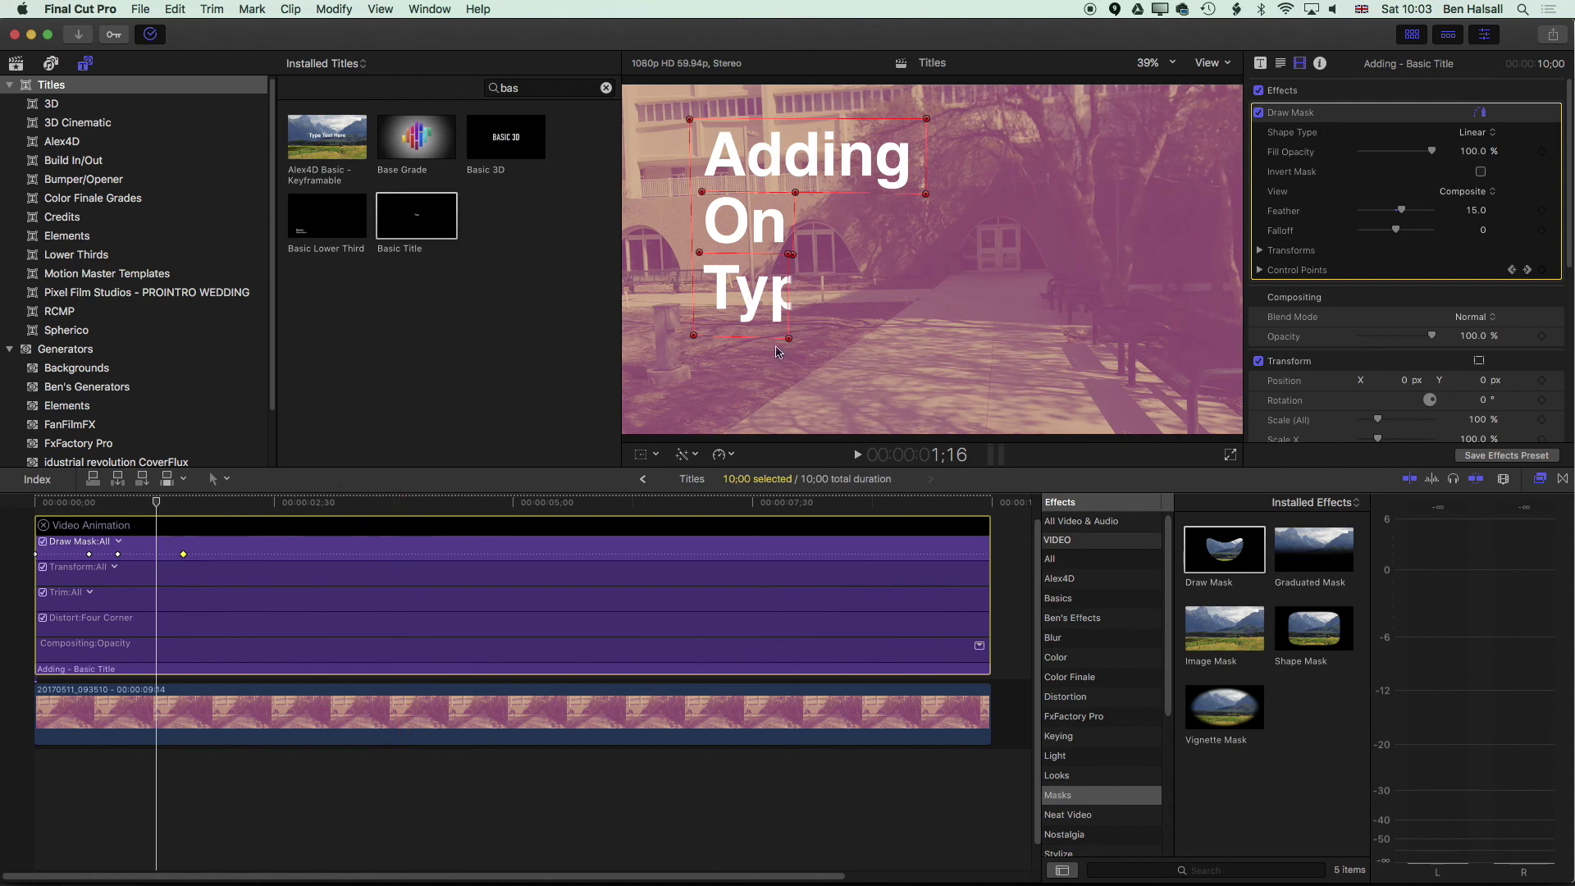
key(Home)
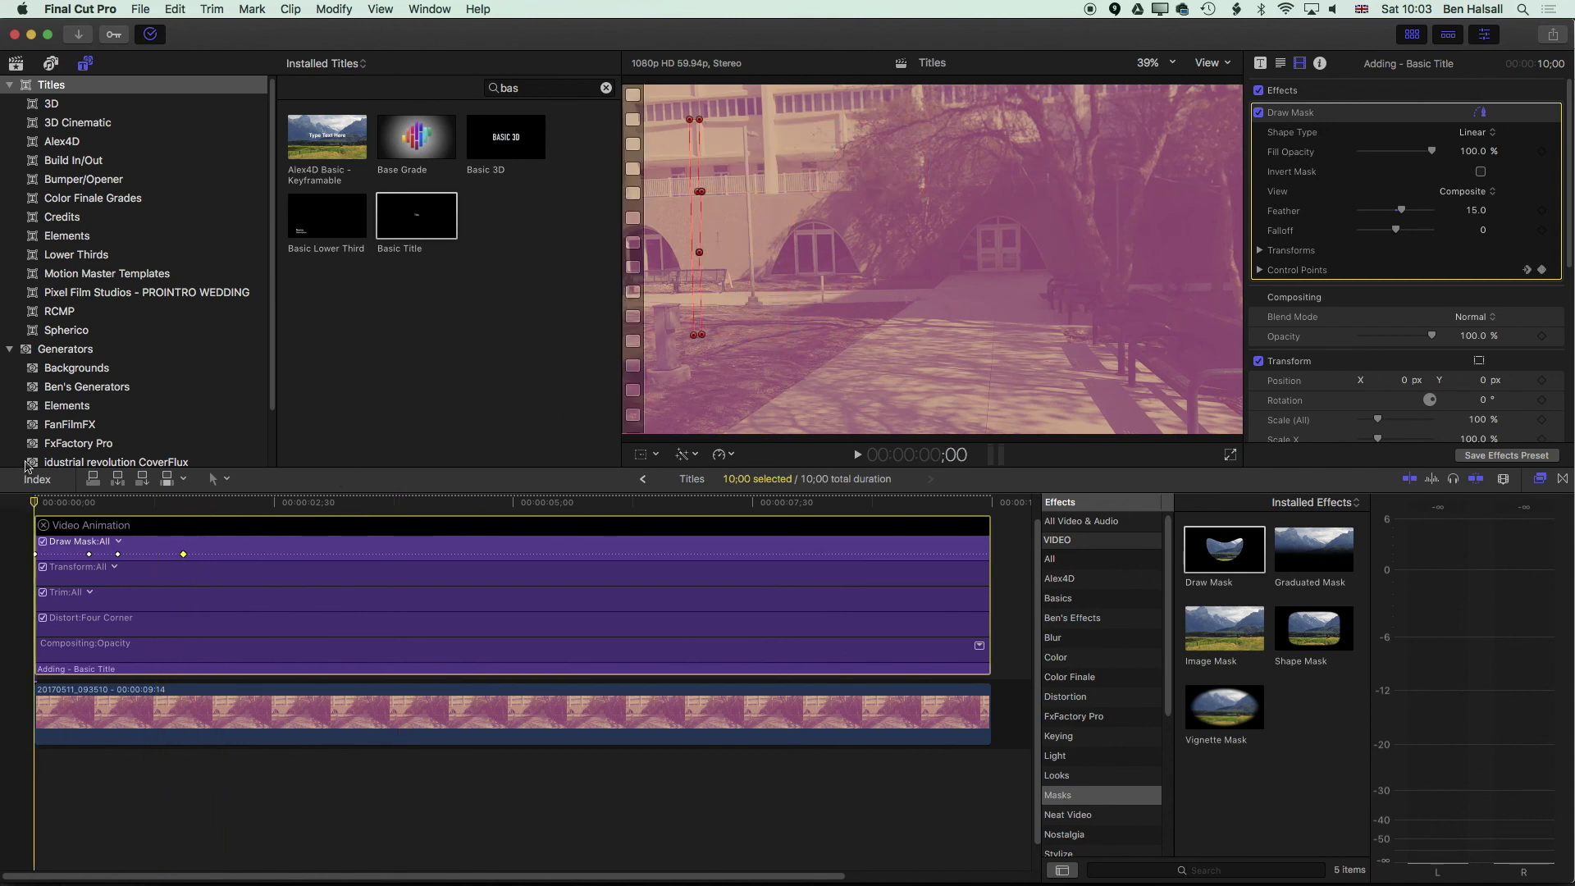
key(space)
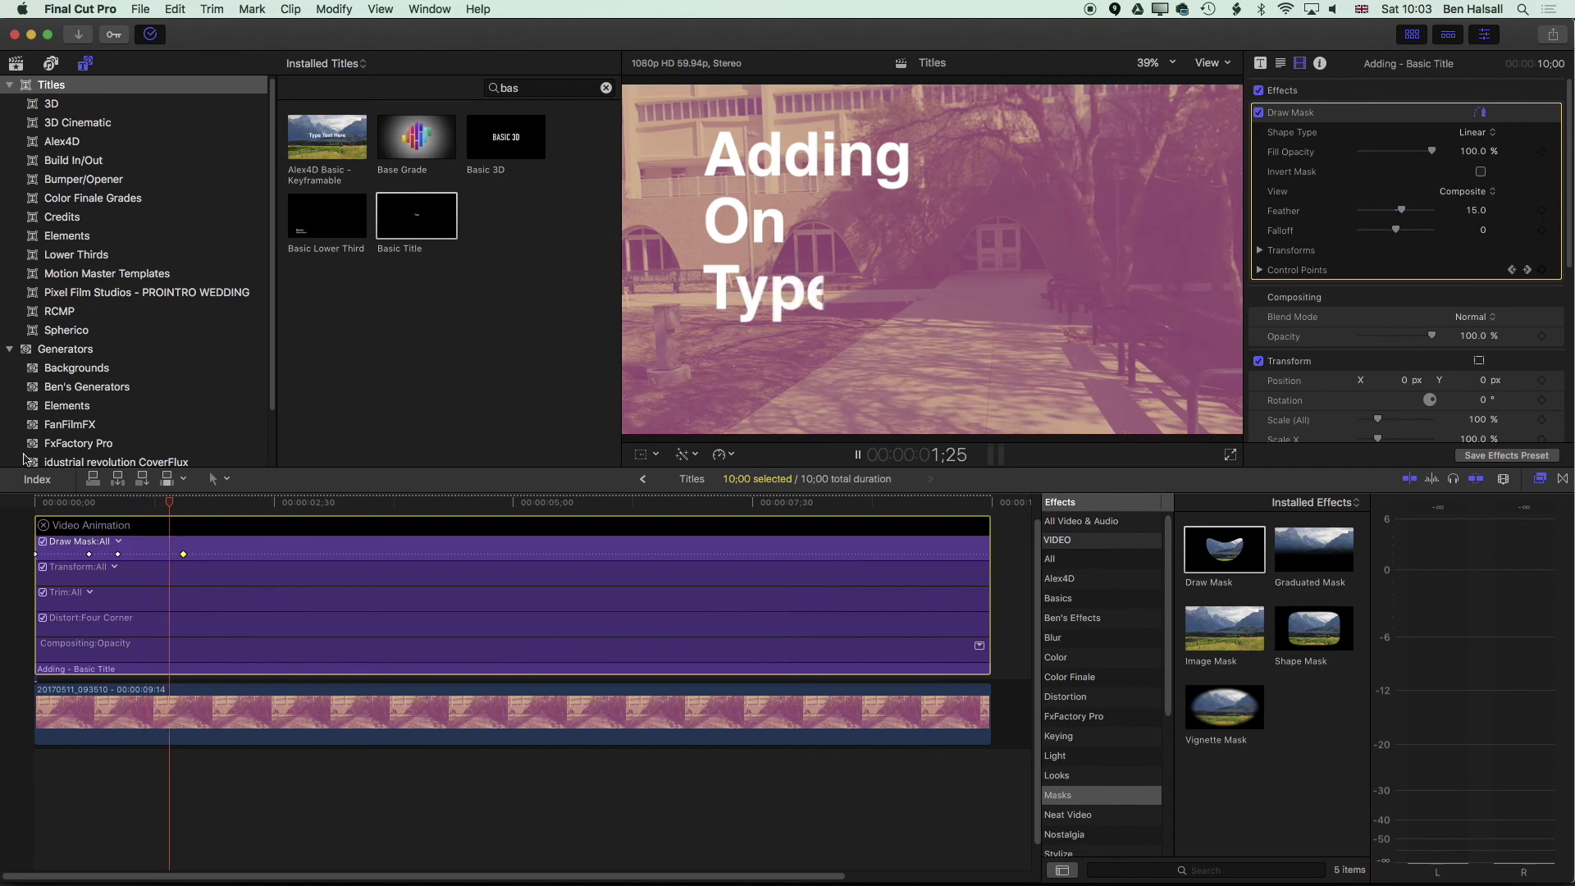
Drag the last Draw Mask keyframe earlier and play forwards and backwards to check it
drag(183, 554, 7, 510)
key(space)
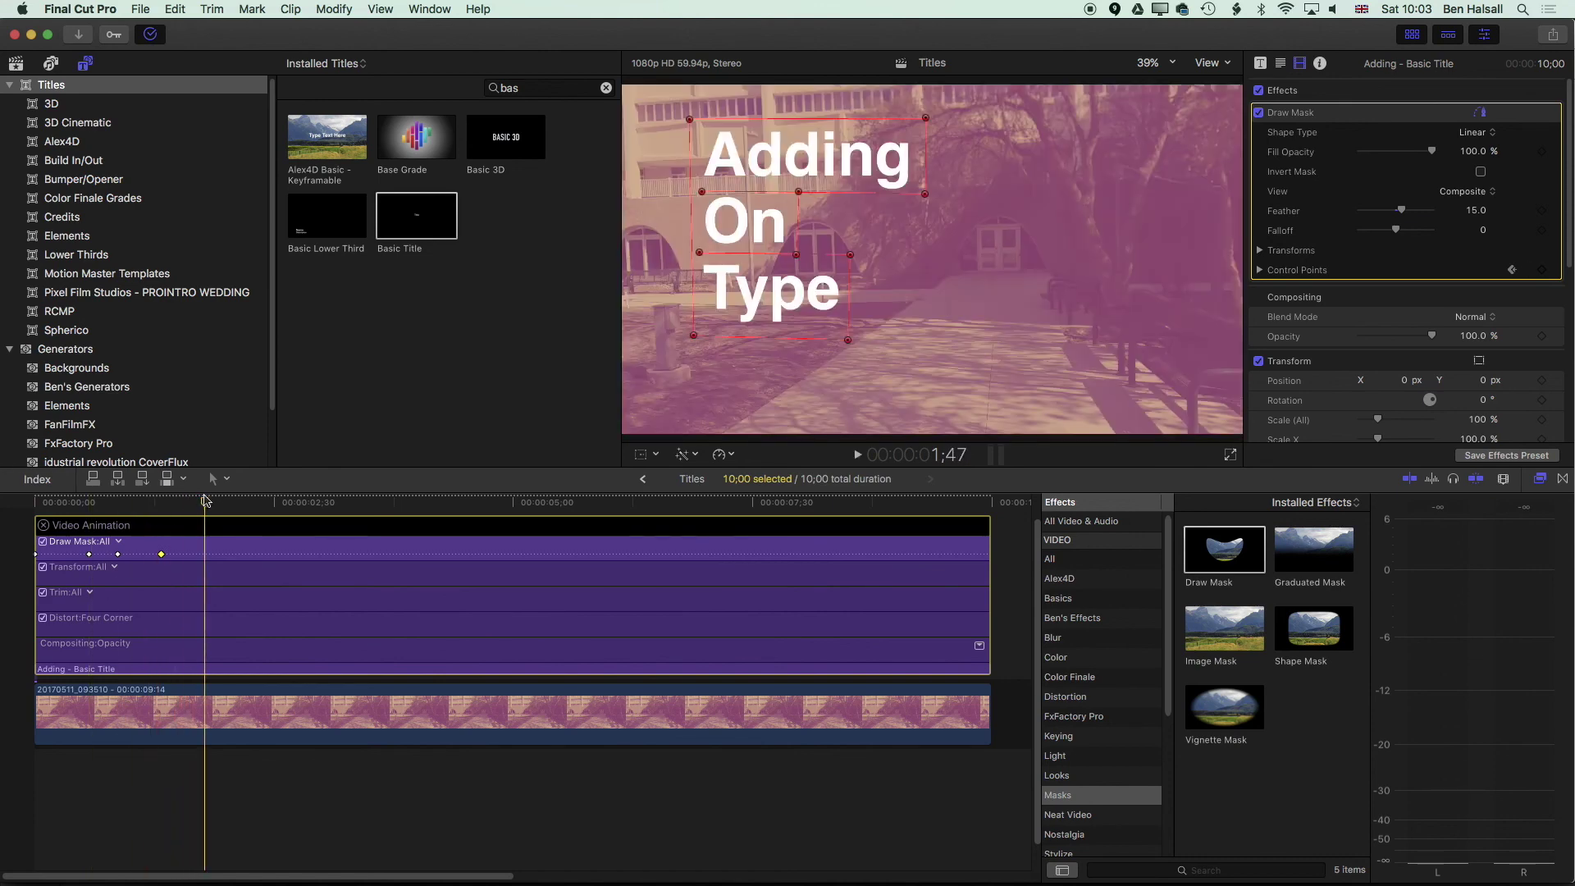
key(j)
key(l)
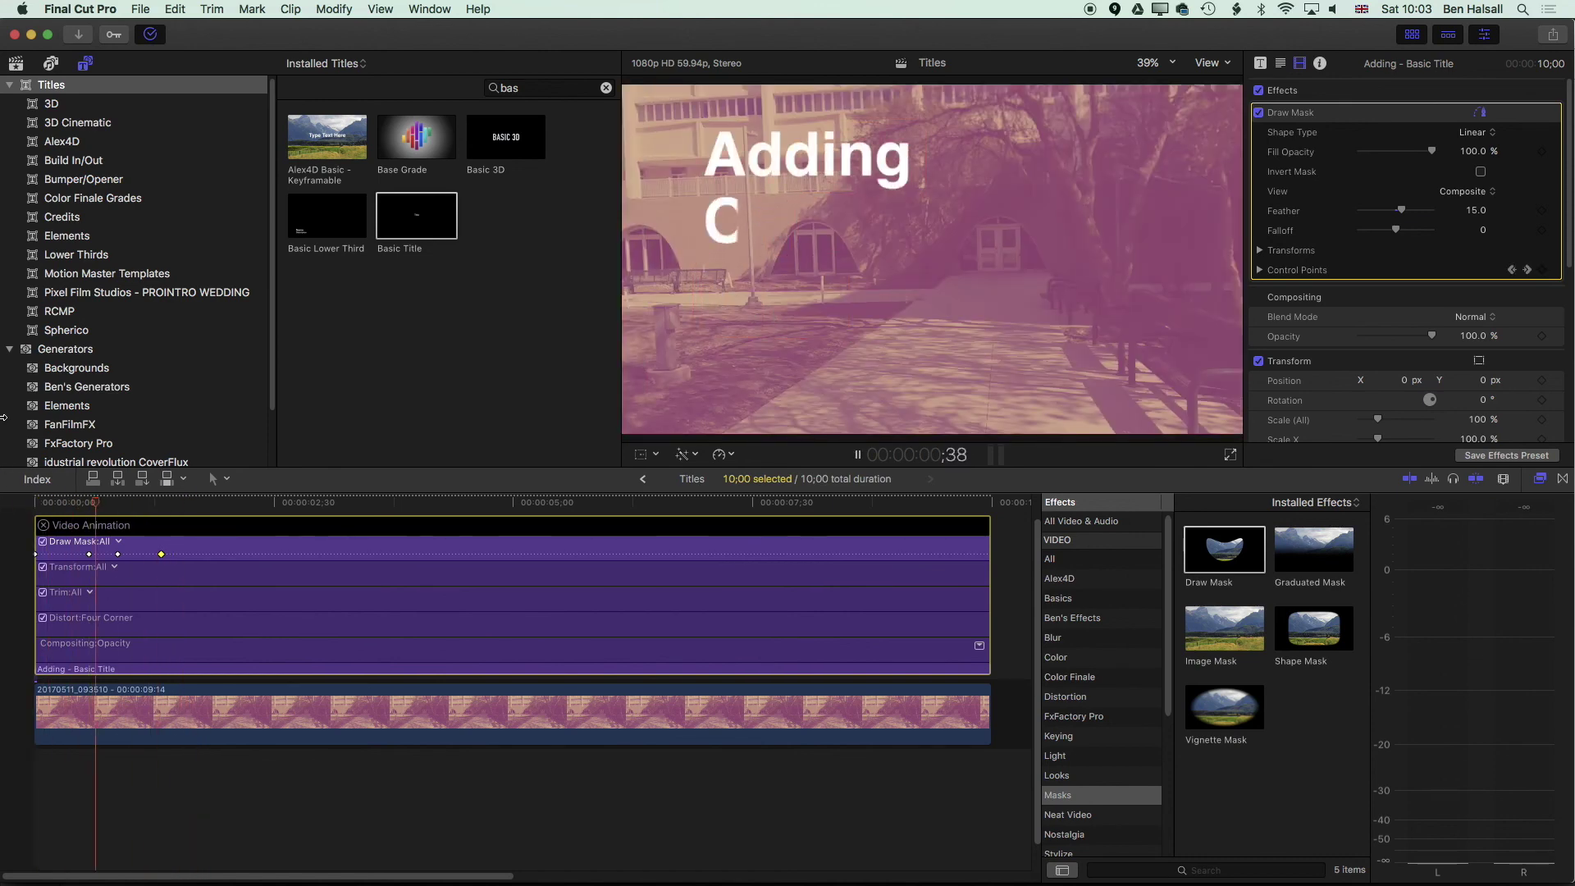
click(102, 565)
Scrub to where 'Adding On' appears, then play the full reveal, complete by about 1;33
drag(172, 502, 37, 507)
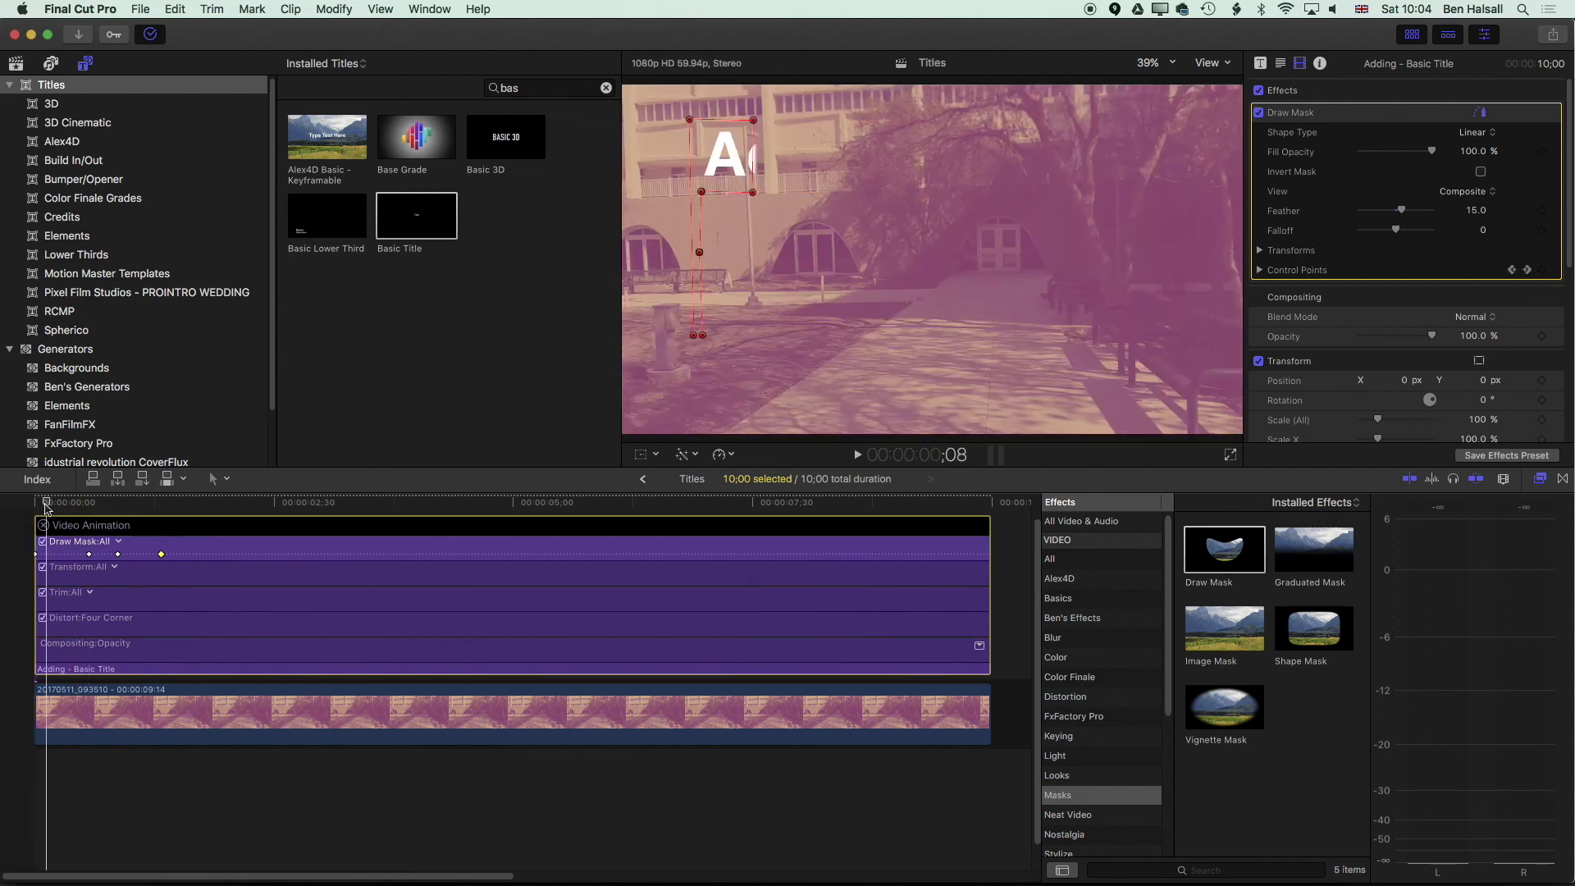
drag(35, 503, 2, 516)
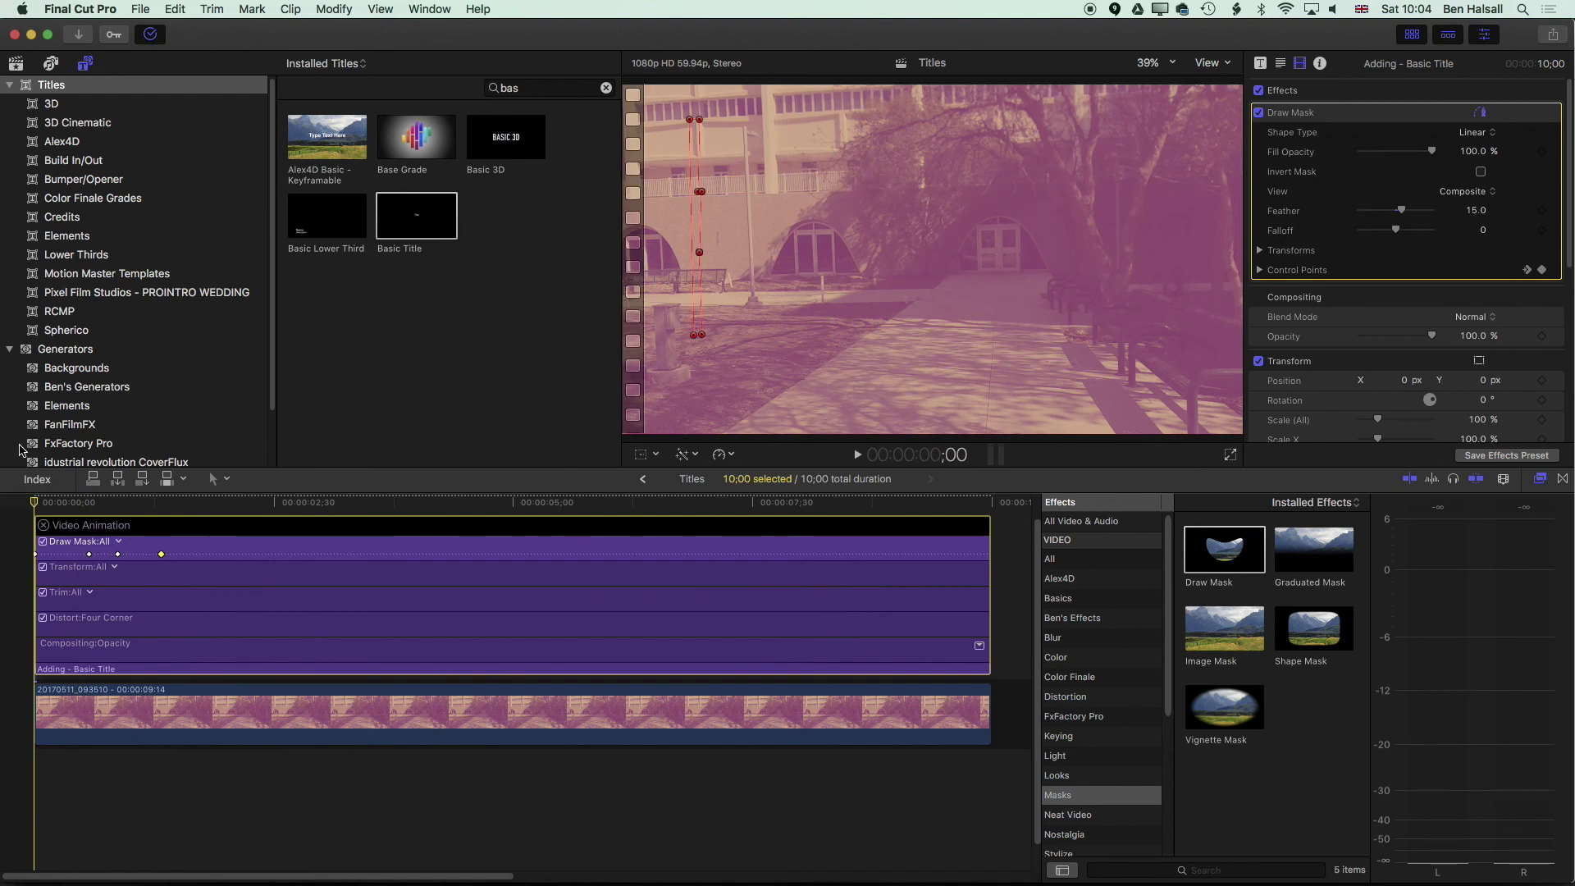
key(space)
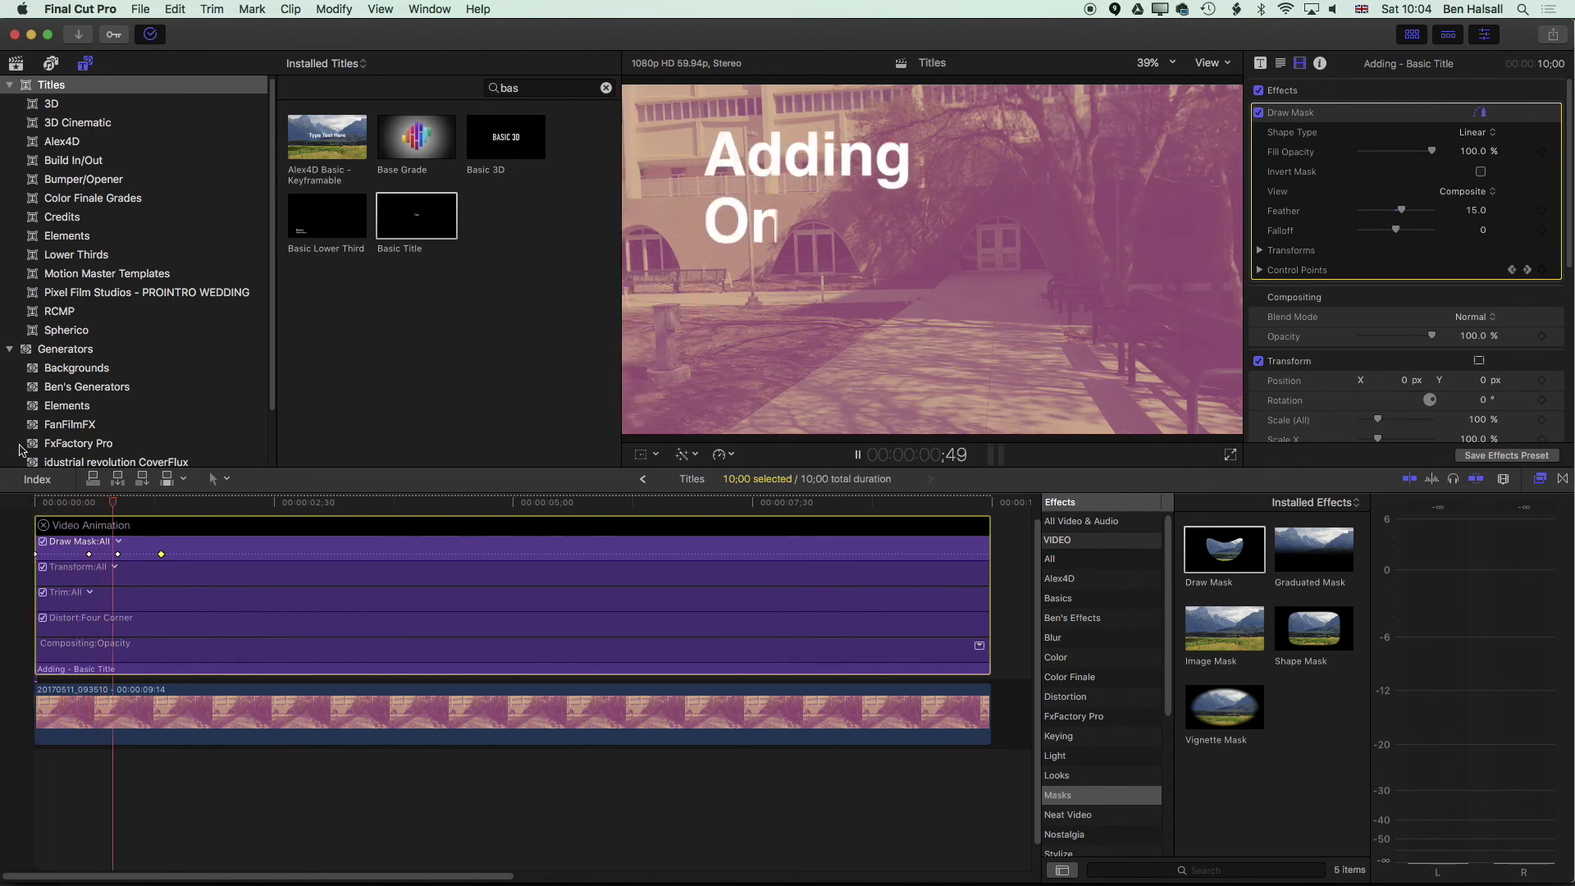
key(space)
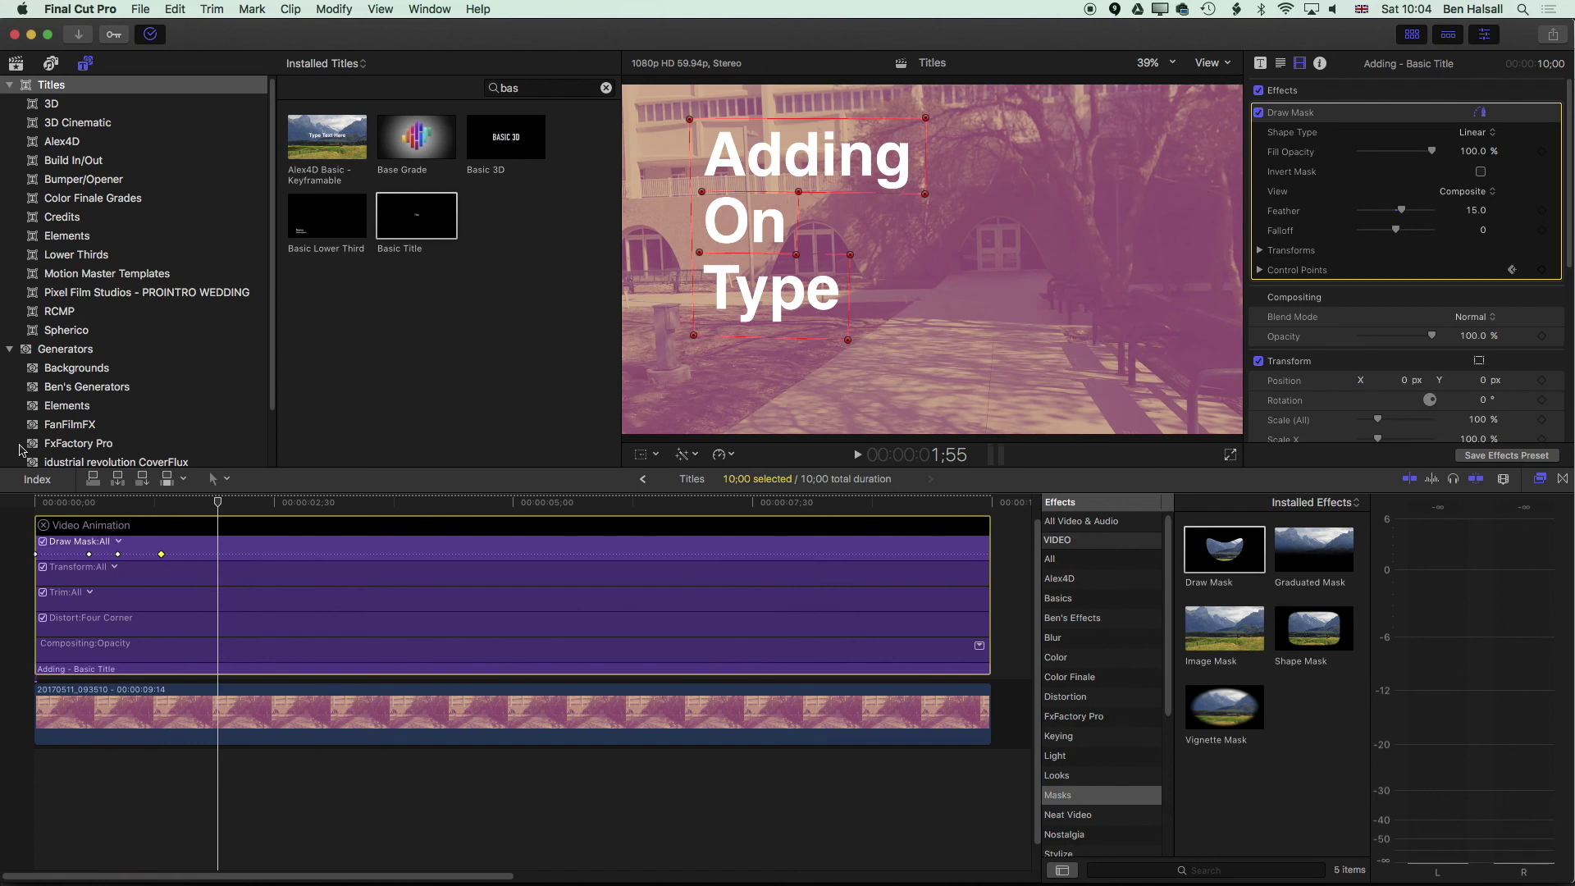